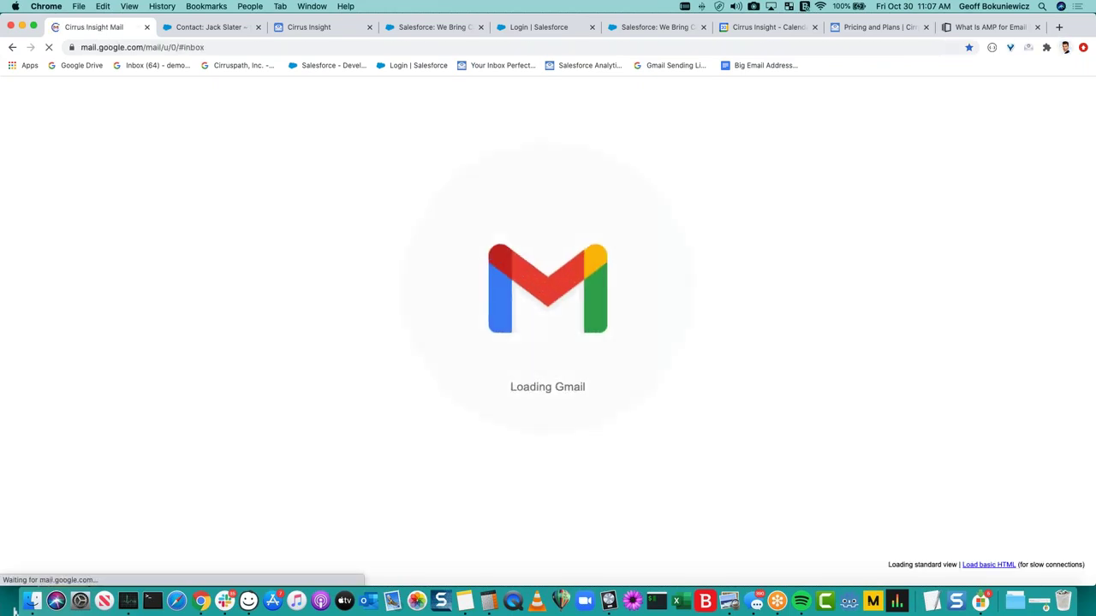
Open the 'Buying 1000 Widgets' email from the Social tab and close the password breach warning.
click(331, 156)
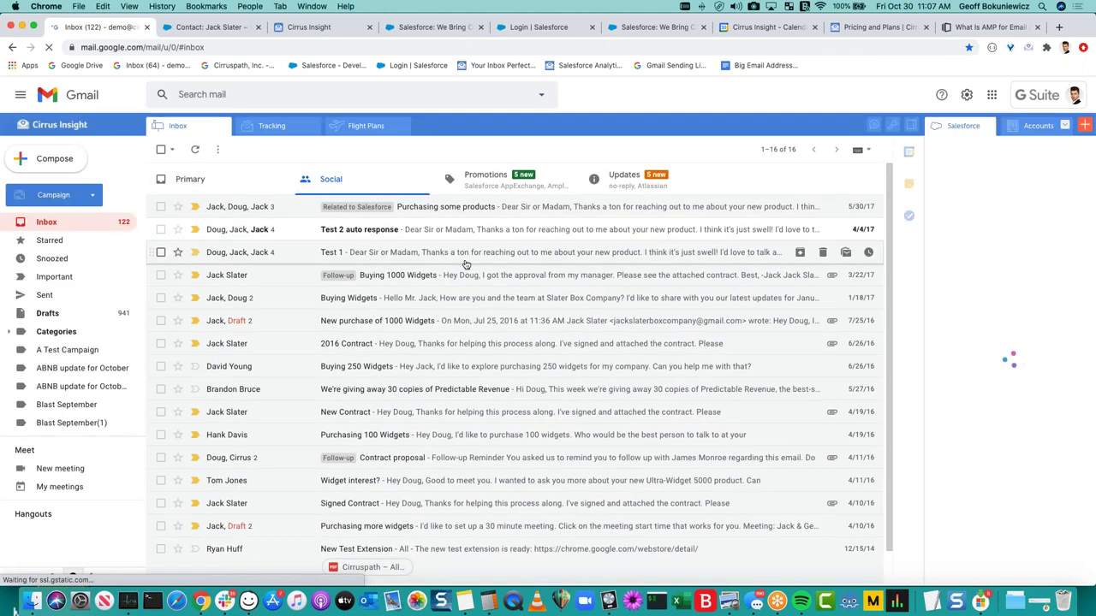
click(465, 274)
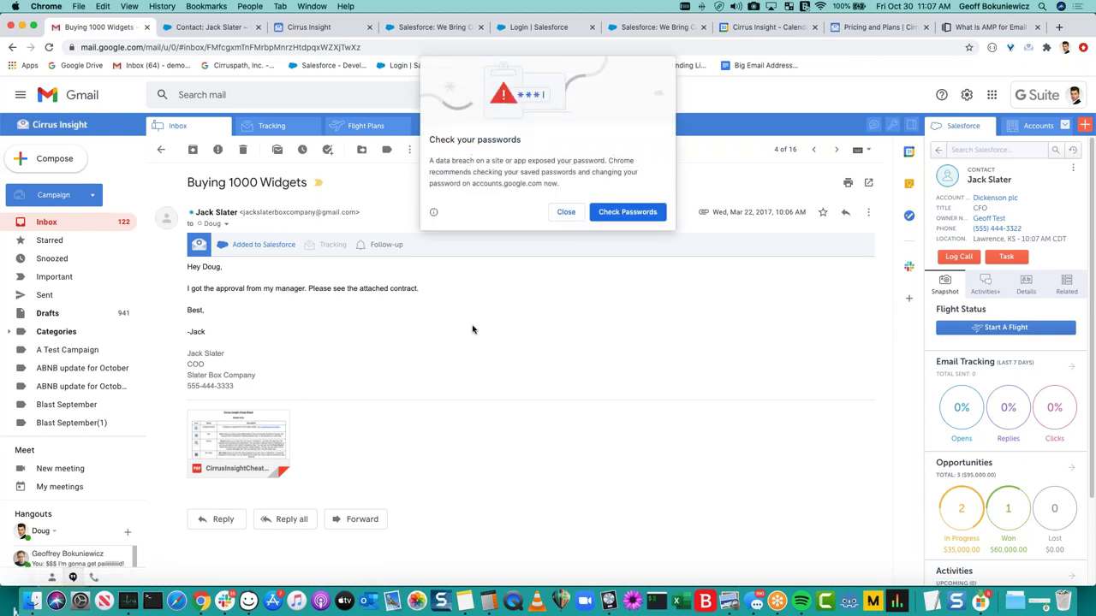
click(566, 214)
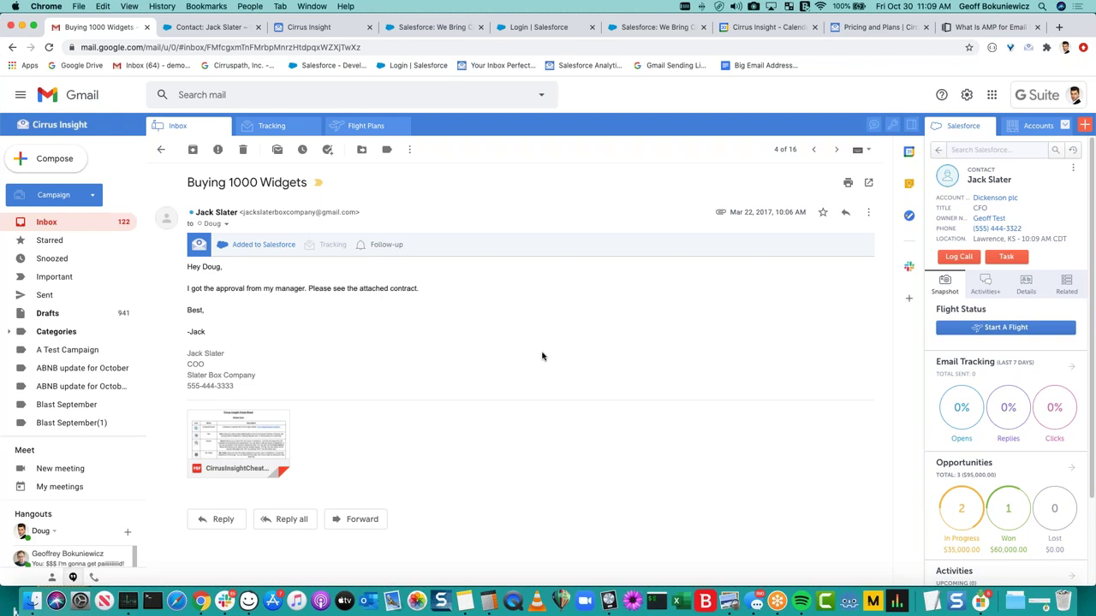
Show the contact's Activities+ history expanded to fill the Cirrus Insight sidebar.
click(984, 288)
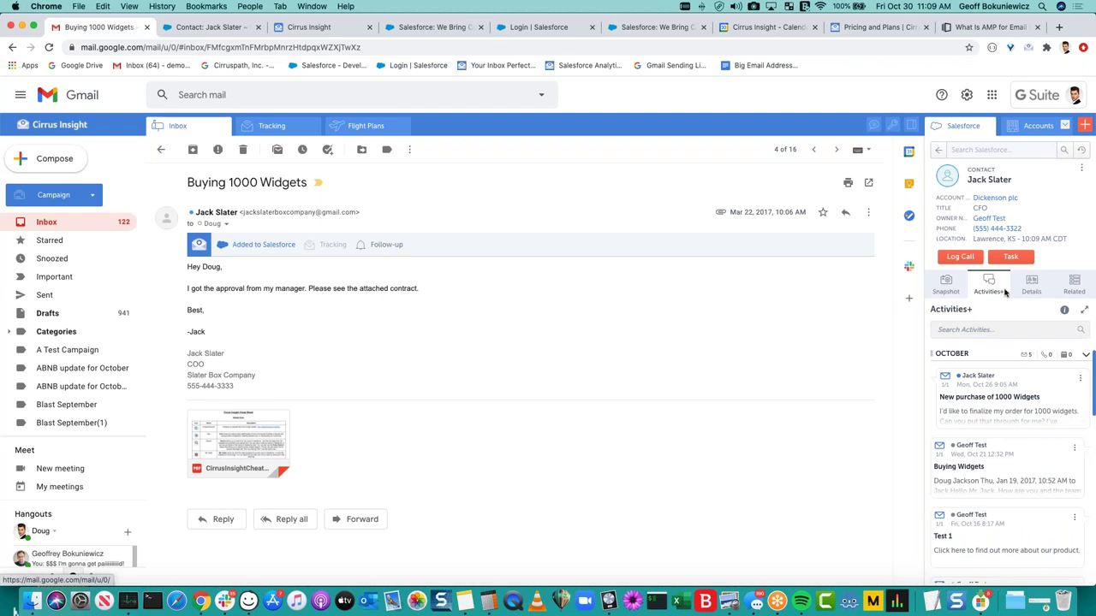
click(1084, 309)
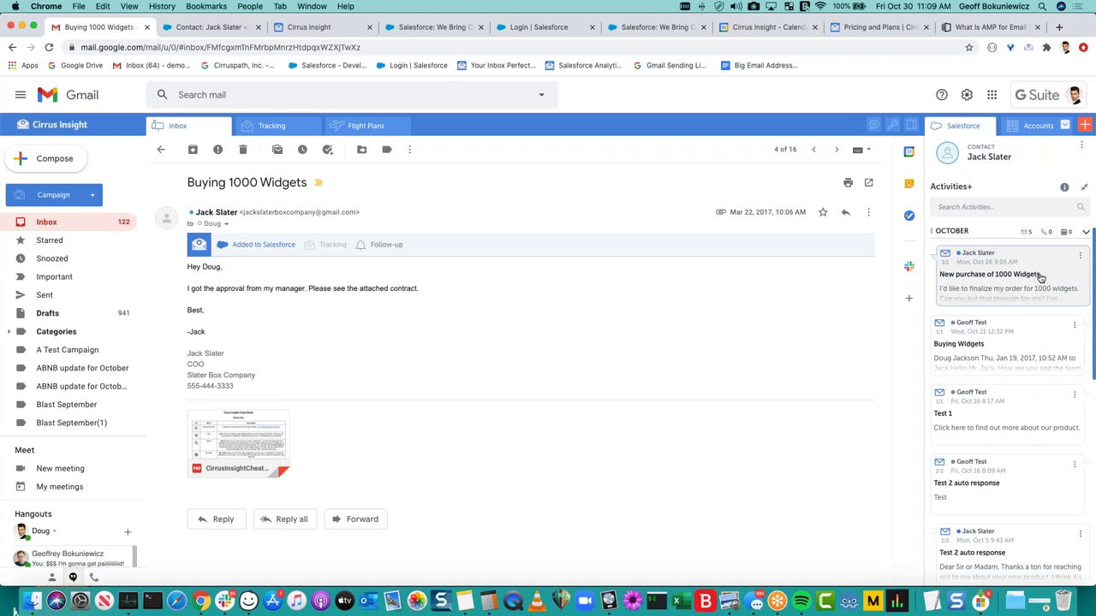
scroll(1040, 277, down, 10)
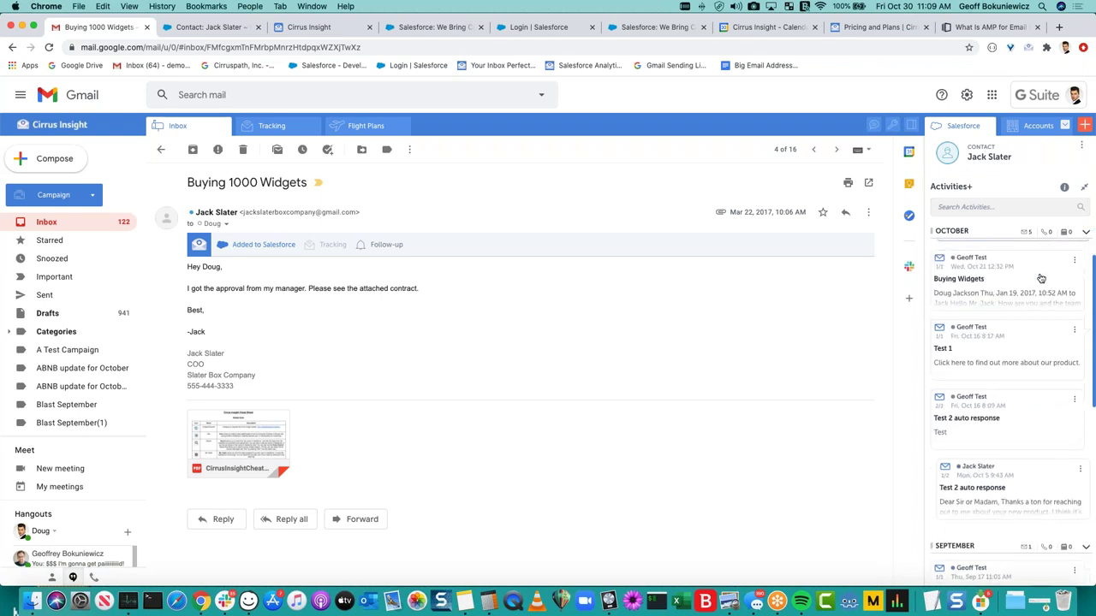
scroll(1007, 411, up, 10)
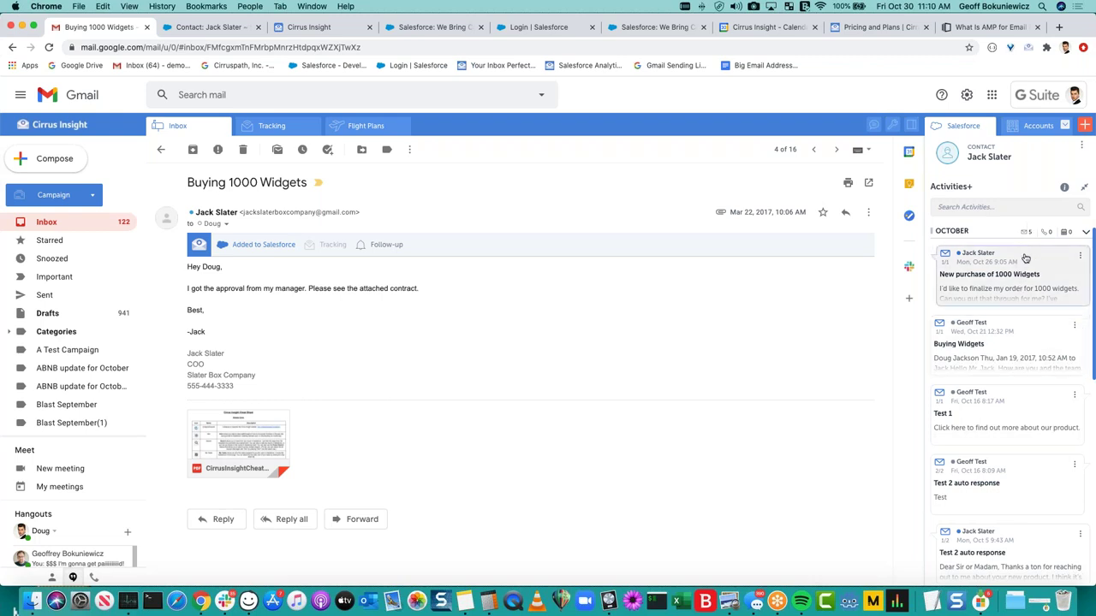
Review the New purchase of 1000 Widgets activity card and bring up its three-dot actions menu.
click(1025, 259)
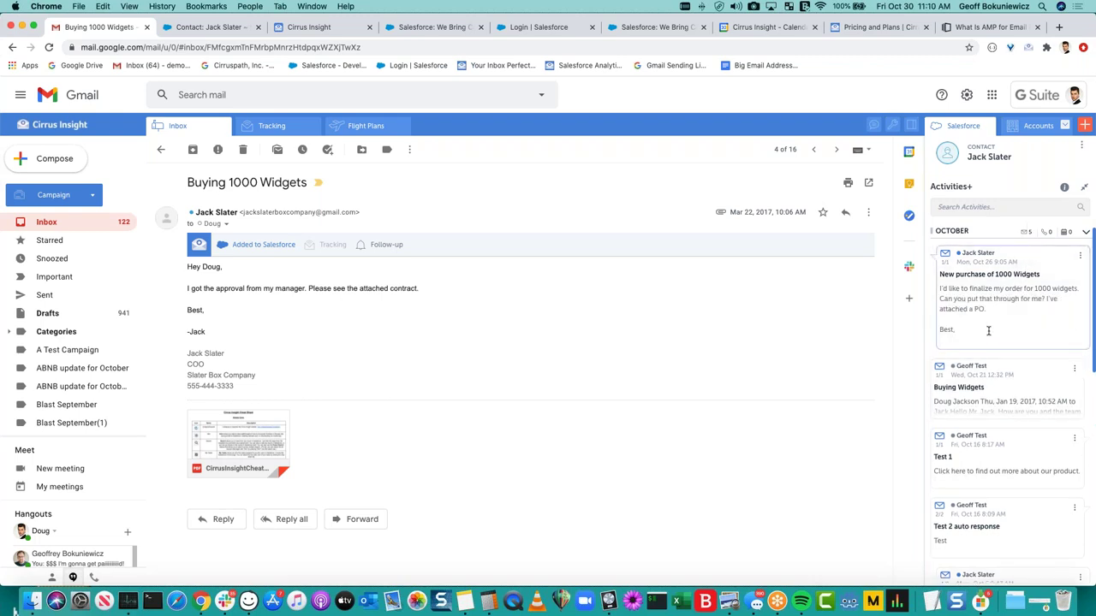
triple_click(964, 319)
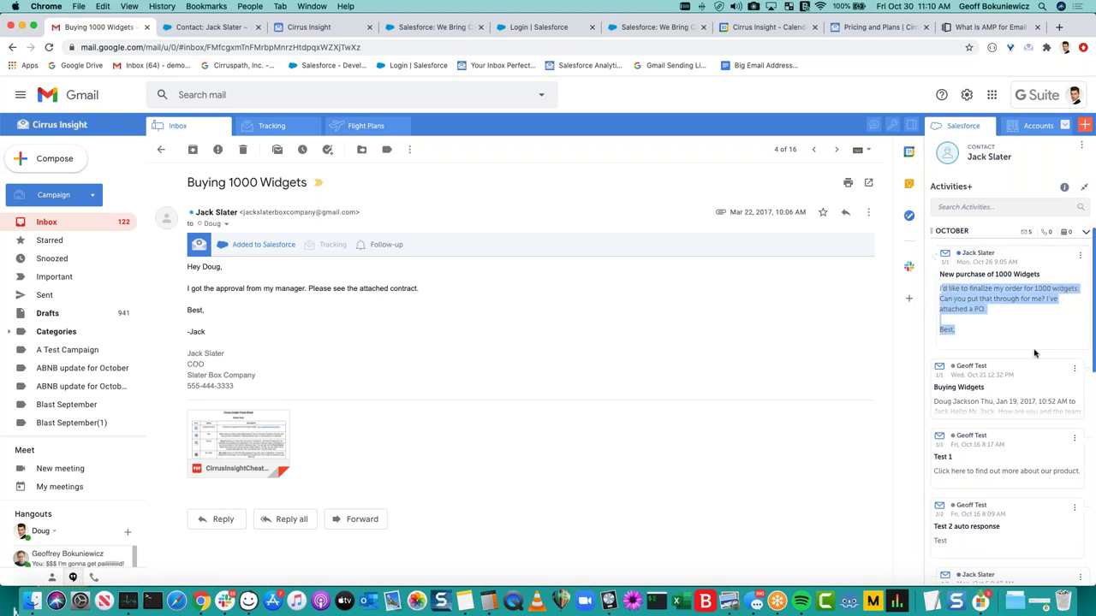
click(859, 330)
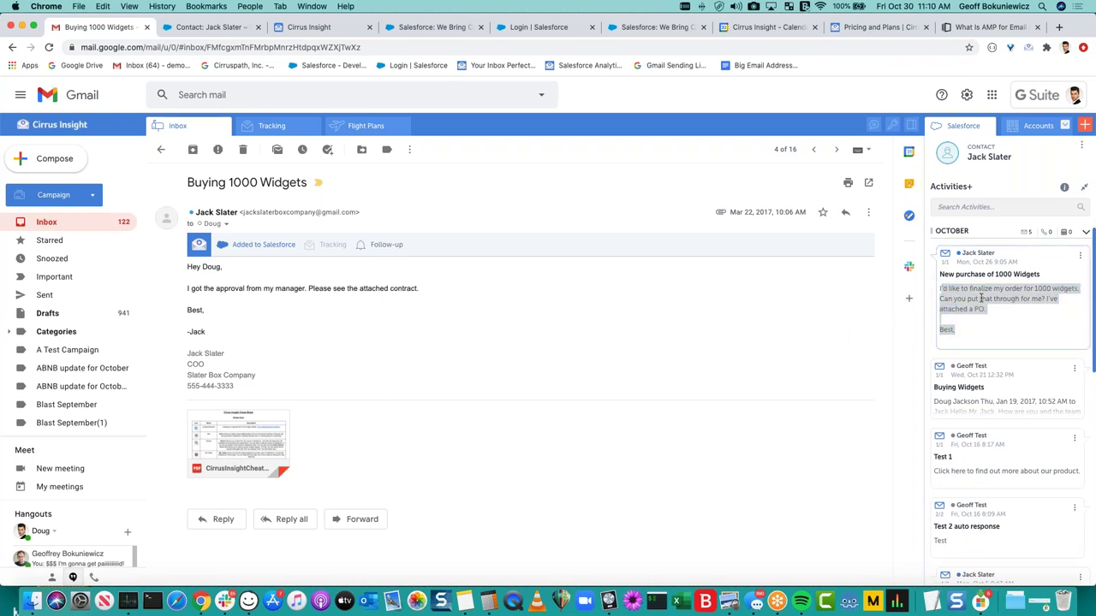
click(1023, 266)
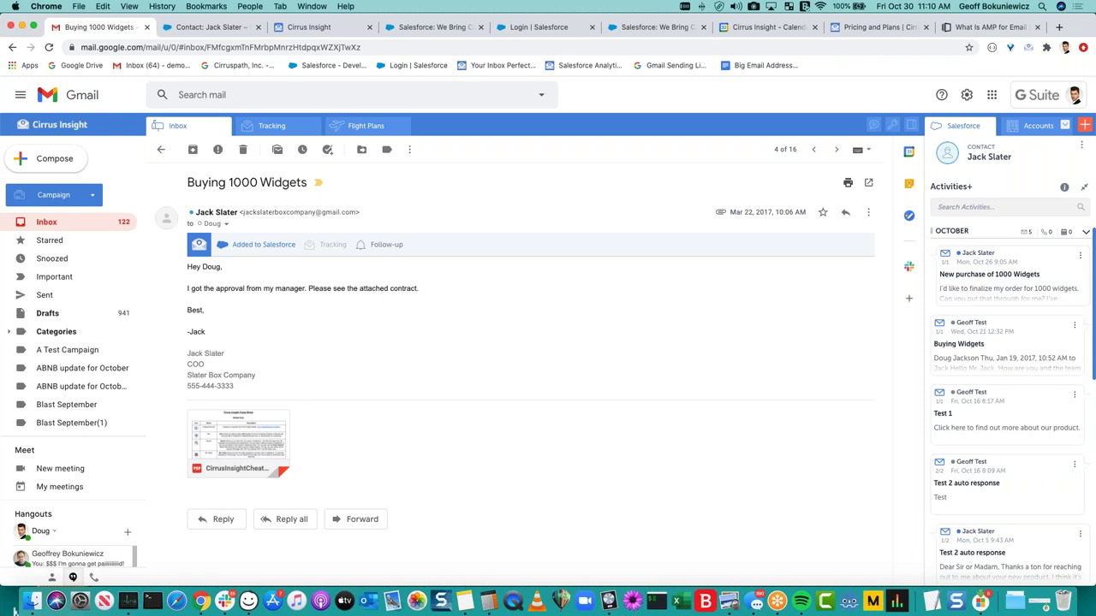
click(1080, 255)
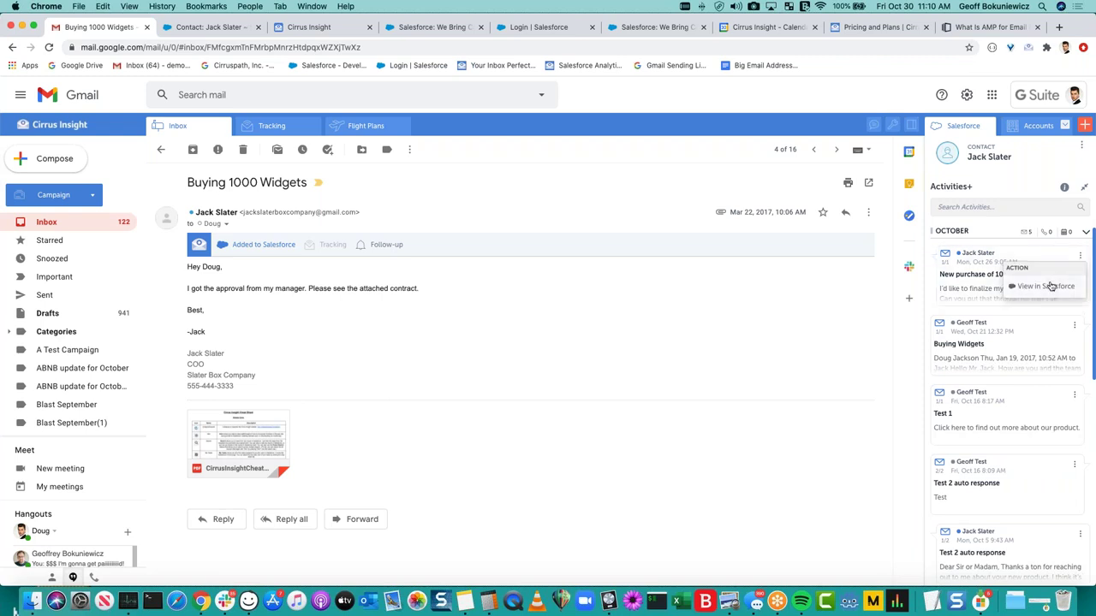
Open the New purchase of 1000 Widgets task in Salesforce and review its subject.
click(1053, 286)
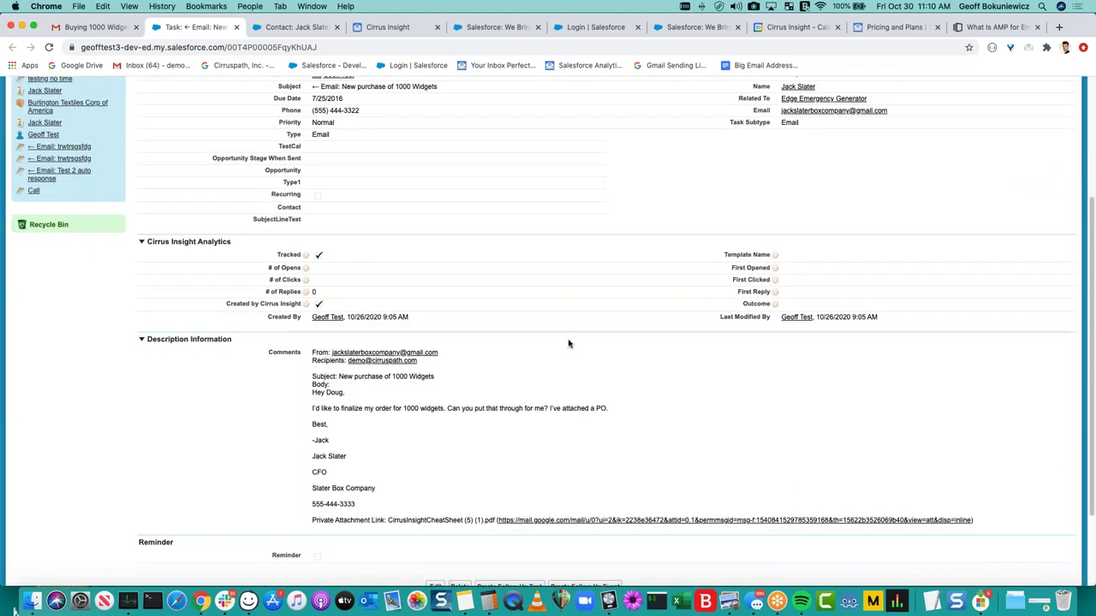
scroll(568, 343, up, 2)
scroll(568, 343, up, 4)
double_click(465, 275)
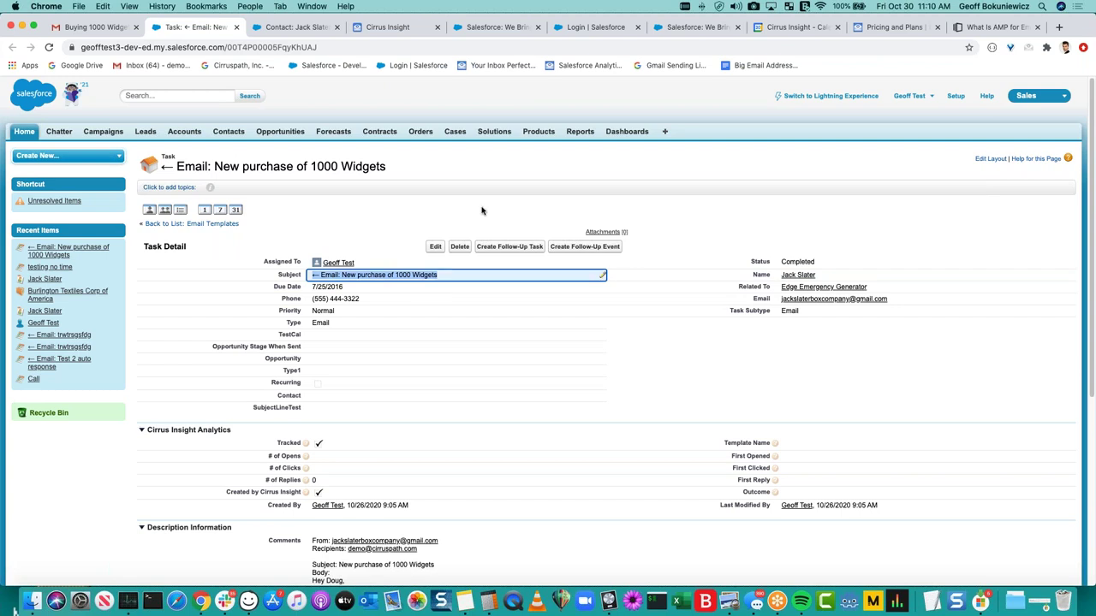
scroll(501, 214, down, 5)
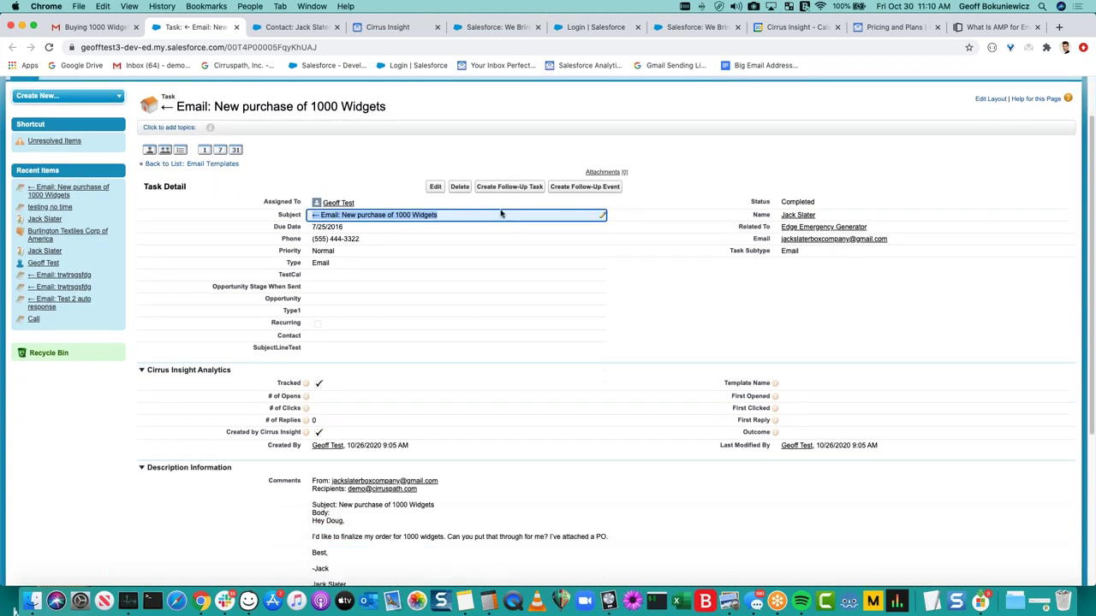
scroll(824, 333, down, 3)
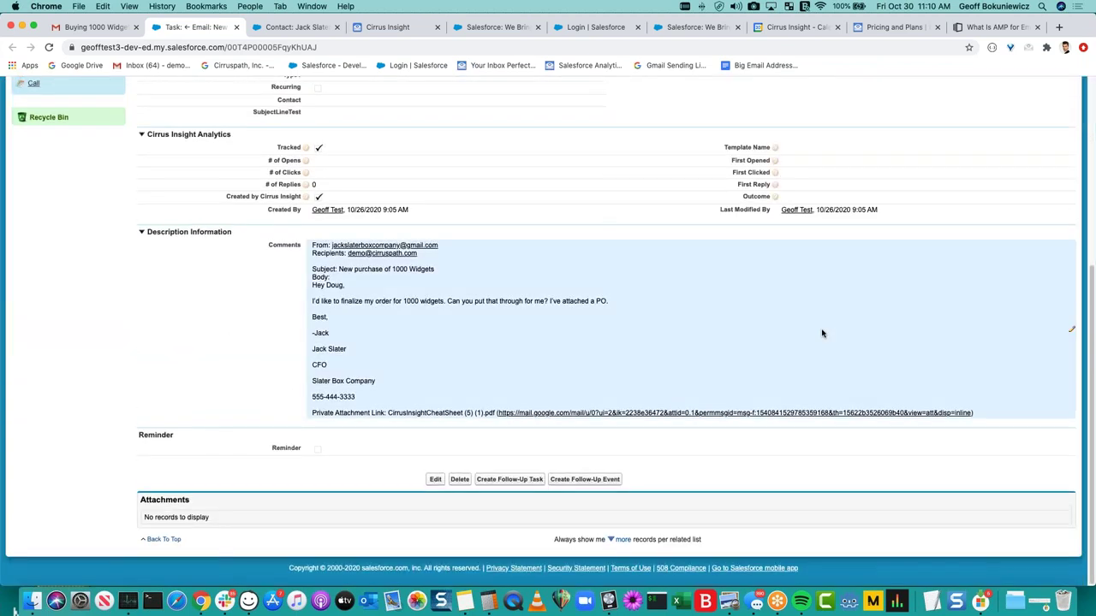
scroll(317, 247, up, 3)
Select and read the logged email text in the task's Comments, zoomed out.
double_click(317, 244)
drag(312, 249, 1083, 514)
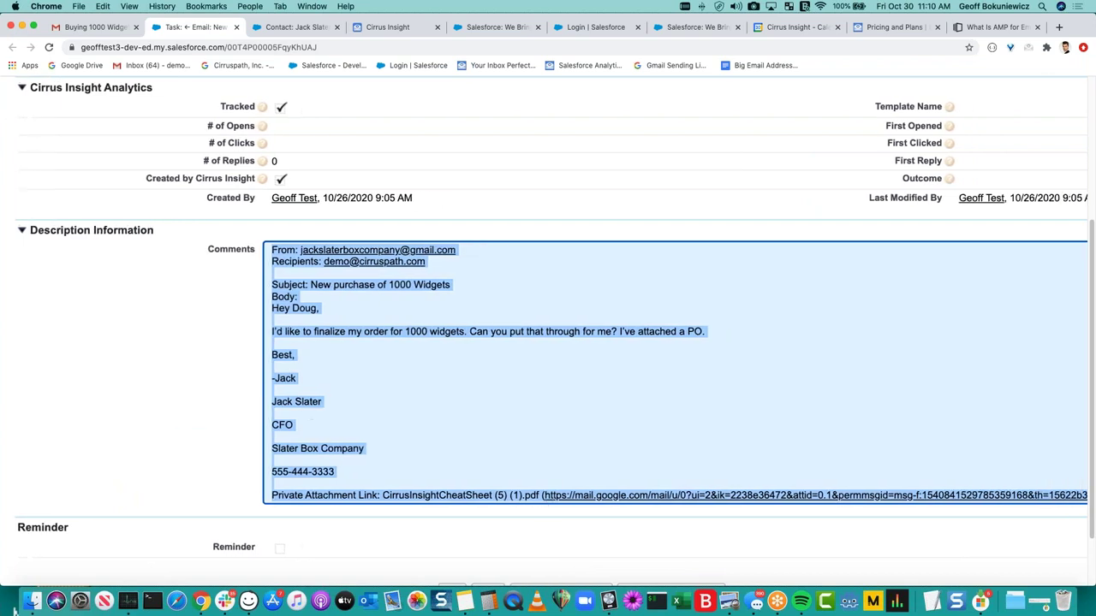
click(458, 414)
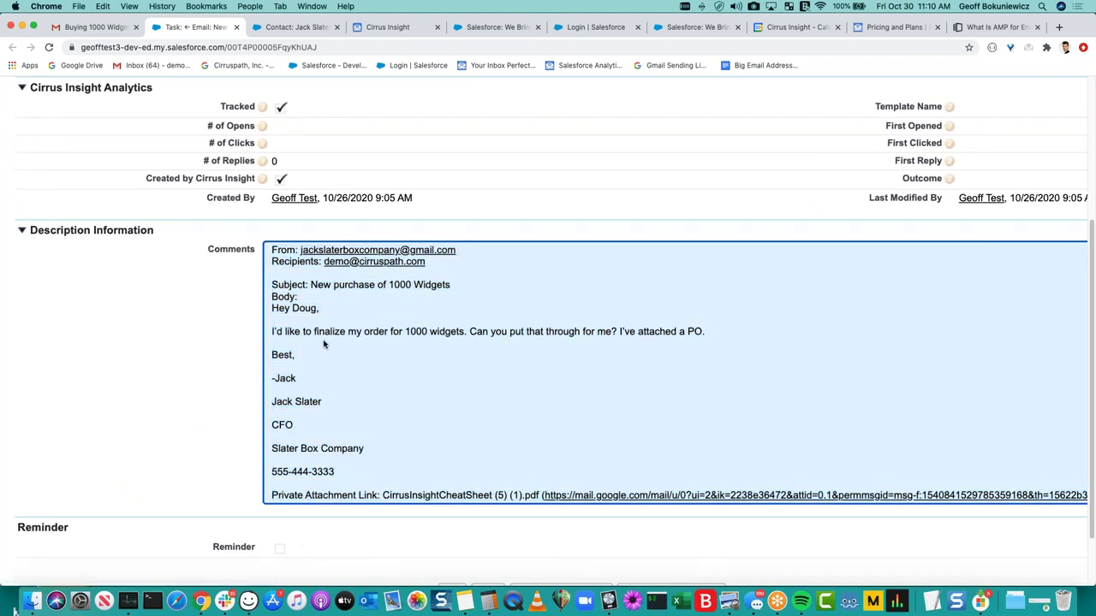
key(super+minus)
key(super+minus)
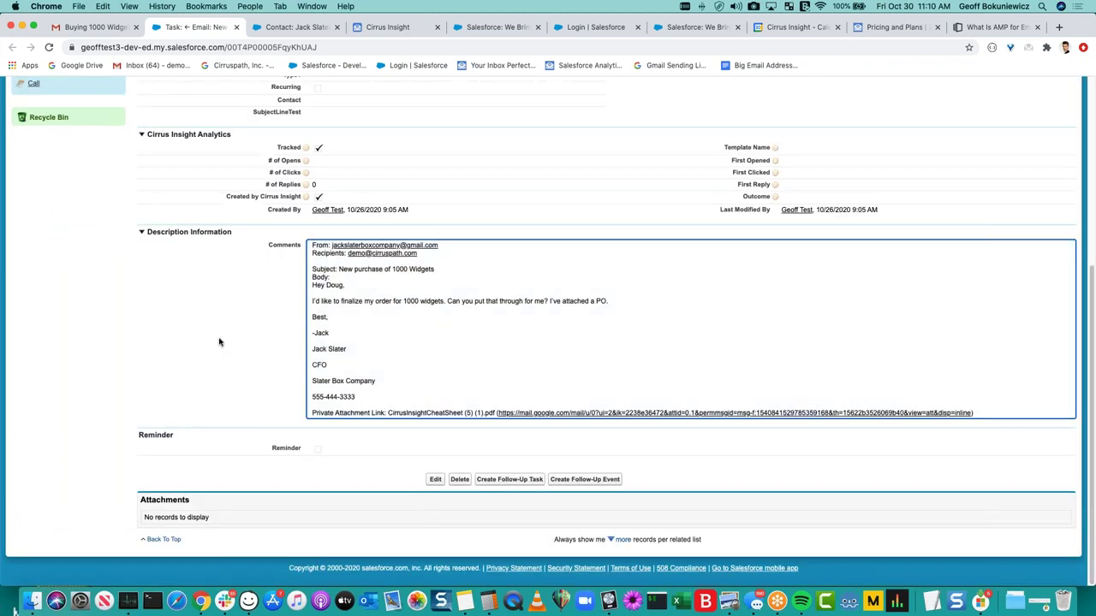
click(220, 341)
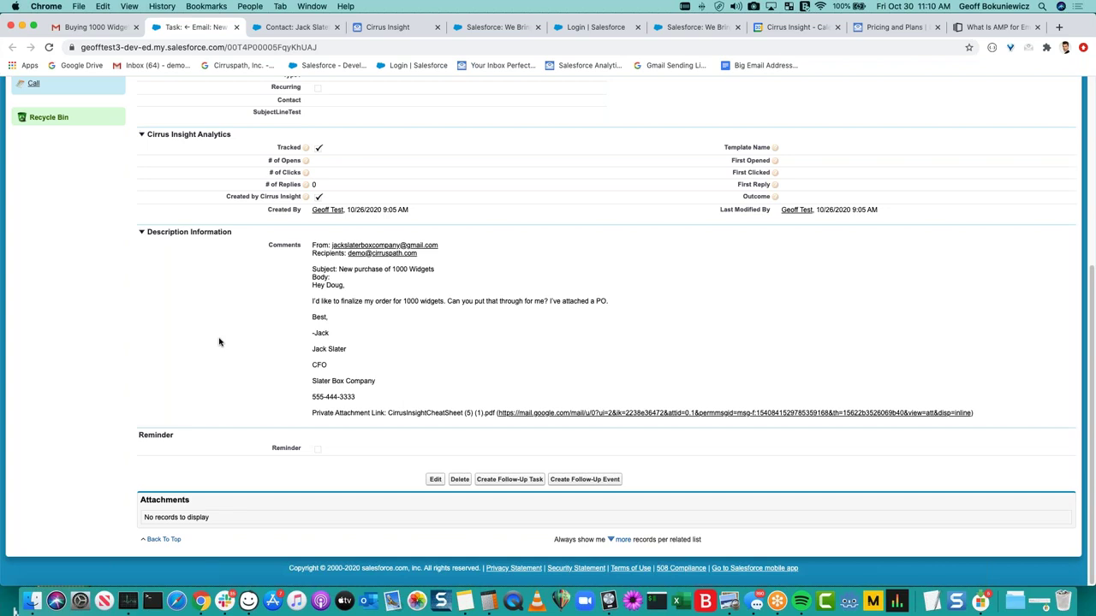
Check the Recipients and Subject lines in Comments, then restore normal page zoom.
scroll(316, 270, up, 5)
double_click(325, 277)
double_click(325, 277)
drag(369, 267, 335, 268)
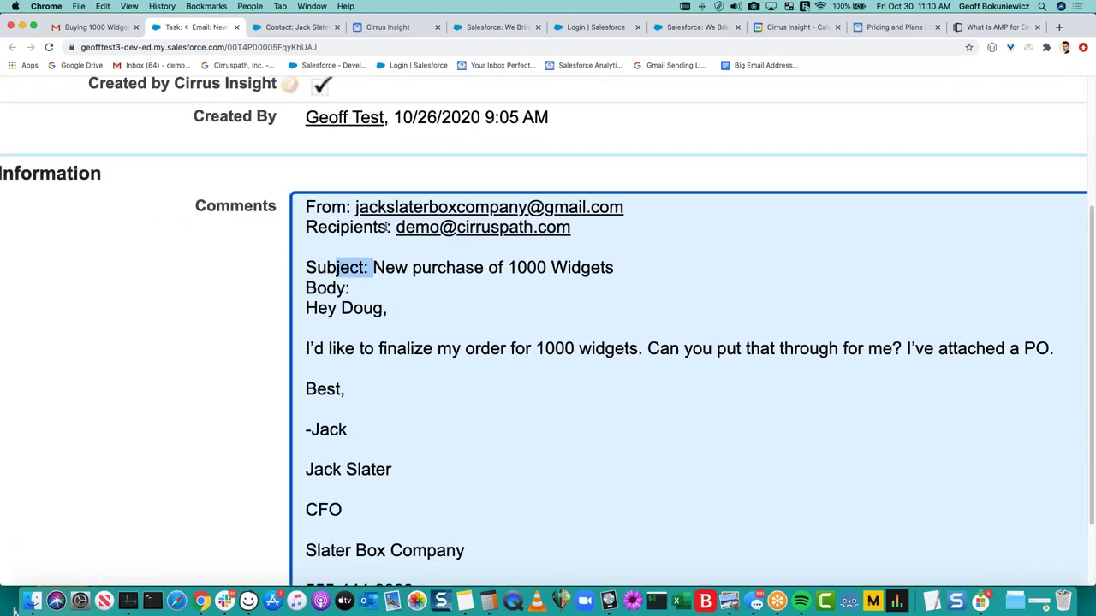
drag(387, 227, 352, 226)
click(224, 319)
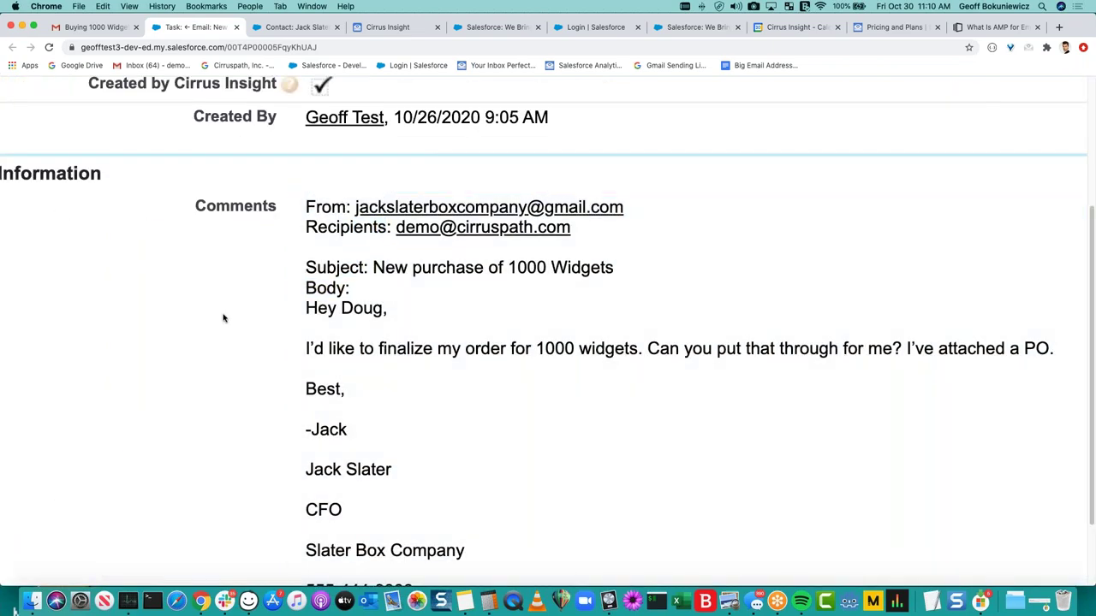
key(super+0)
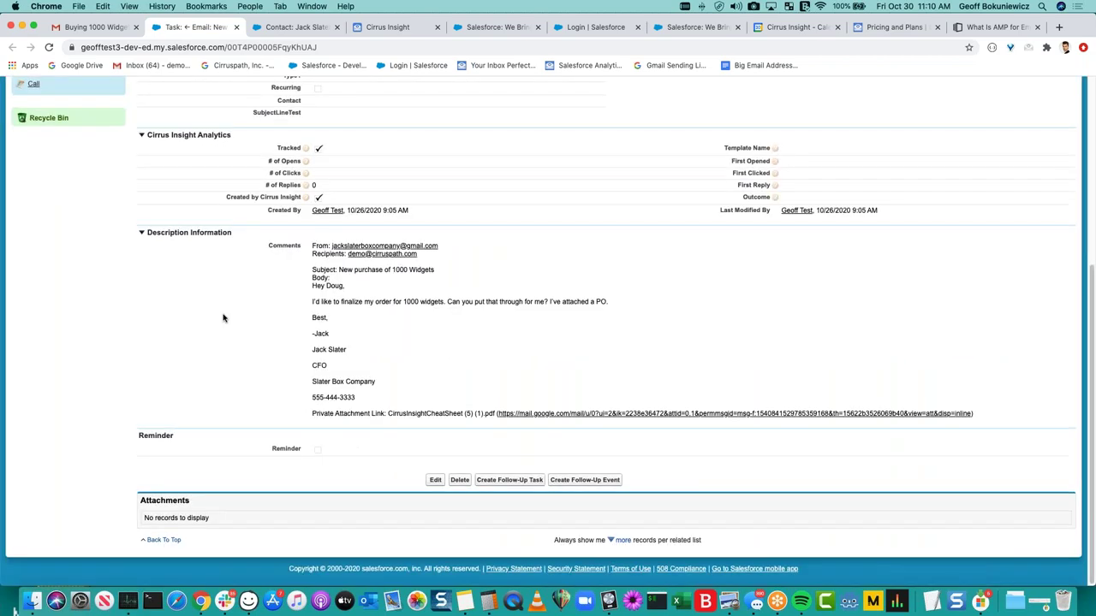
scroll(223, 318, up, 10)
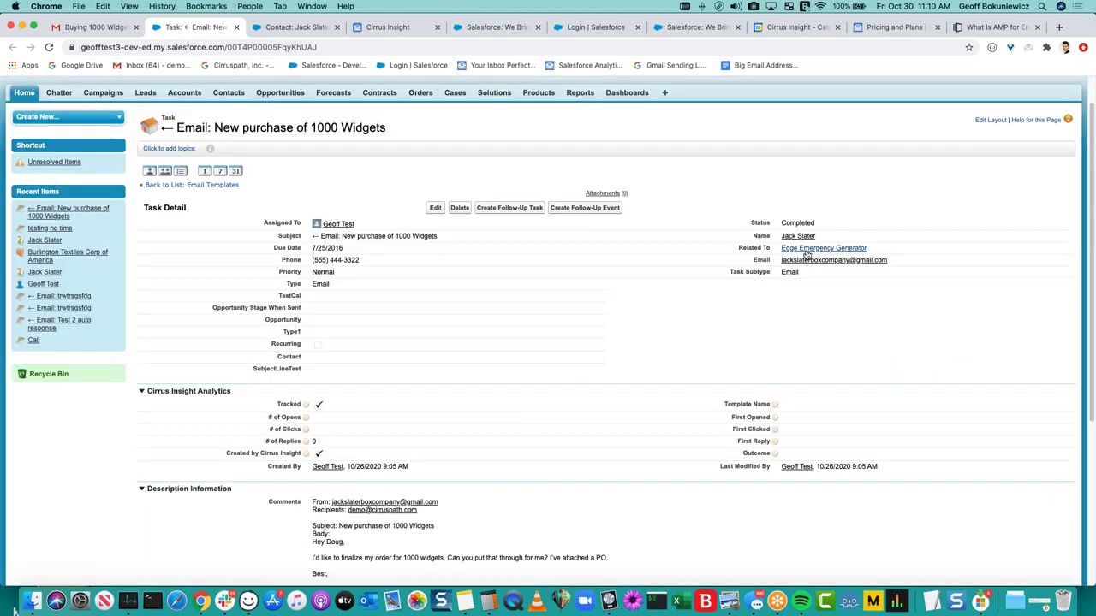
Open the Edge Emergency Generator opportunity and show its remaining Activity History rows.
super+click(799, 237)
super+click(799, 240)
key(ctrl+Tab)
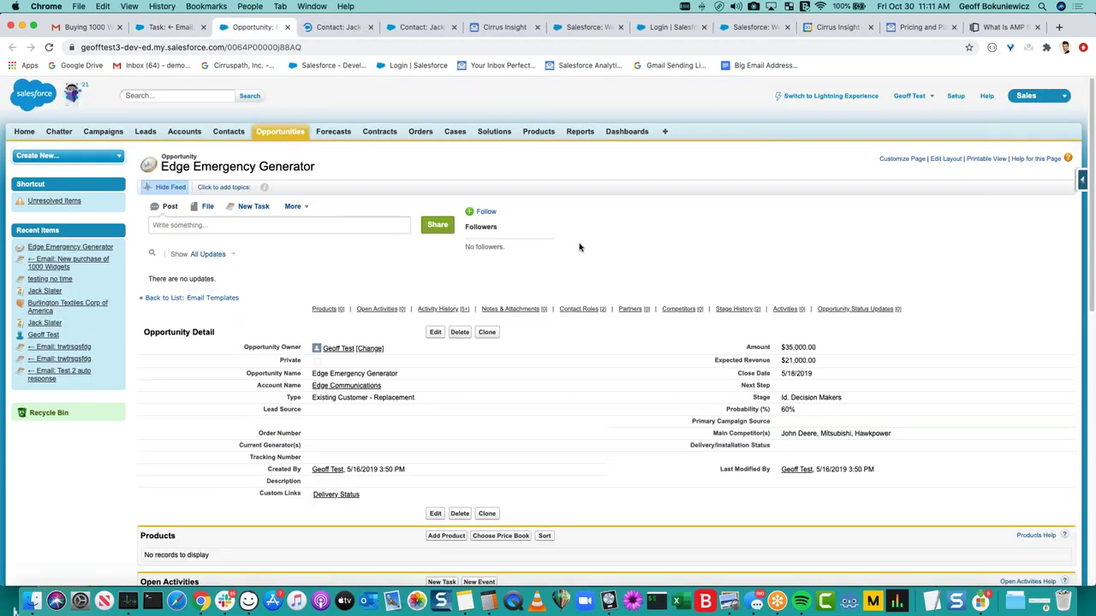
scroll(578, 247, down, 10)
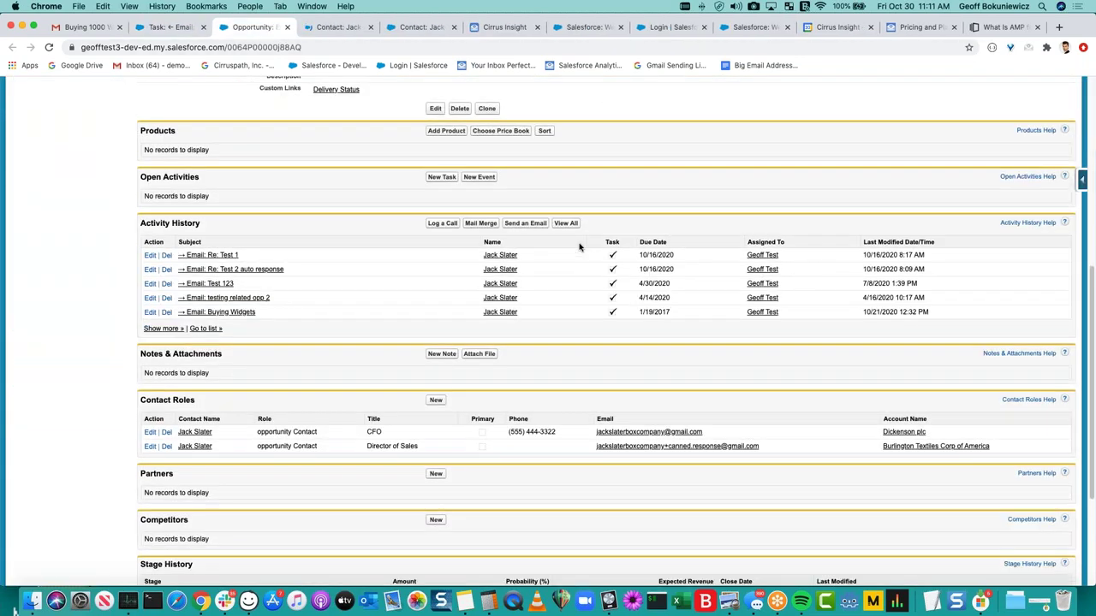
click(159, 316)
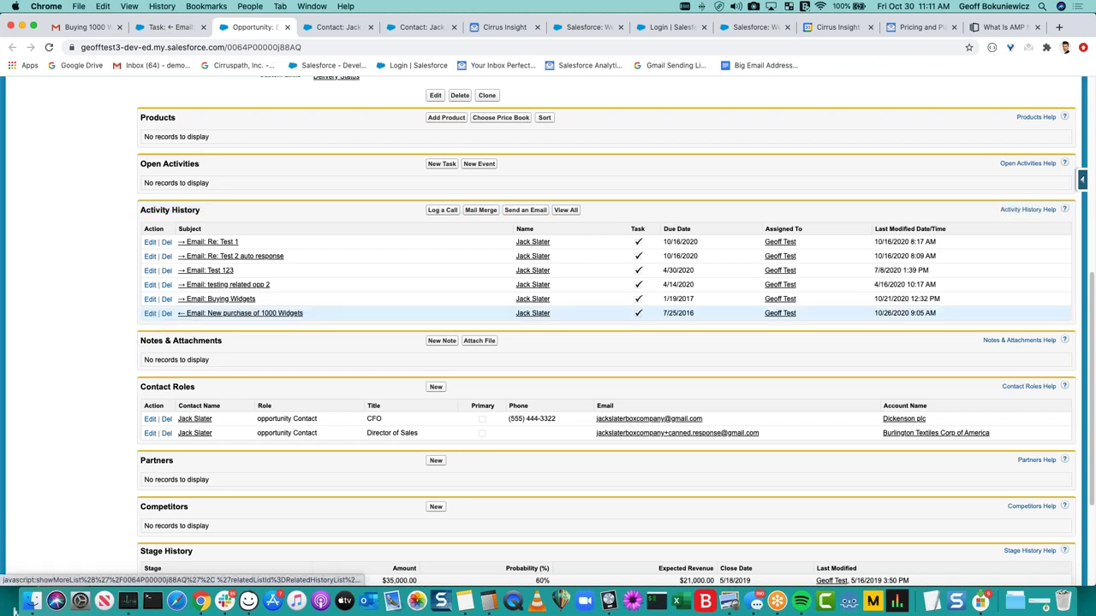
drag(318, 317, 281, 276)
click(339, 291)
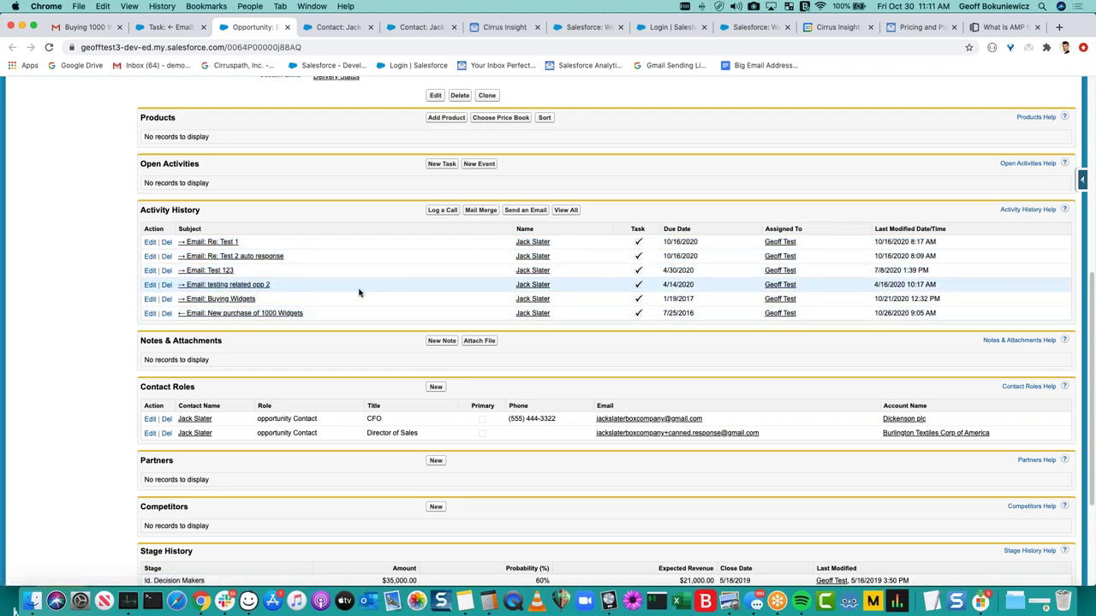
View the full activity history list, then return to the opportunity.
click(574, 210)
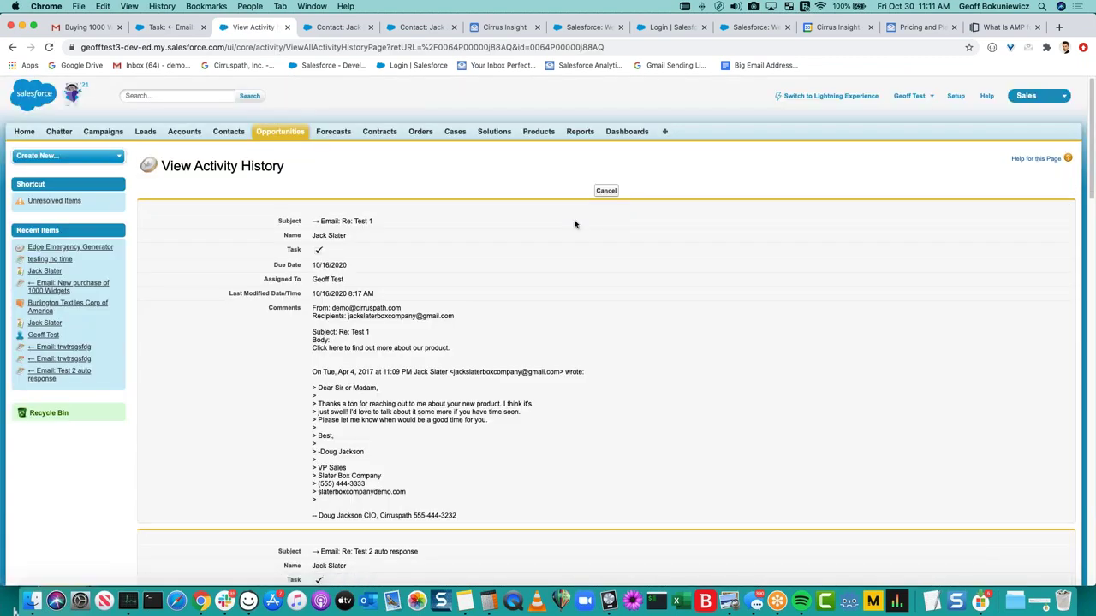
scroll(574, 225, down, 20)
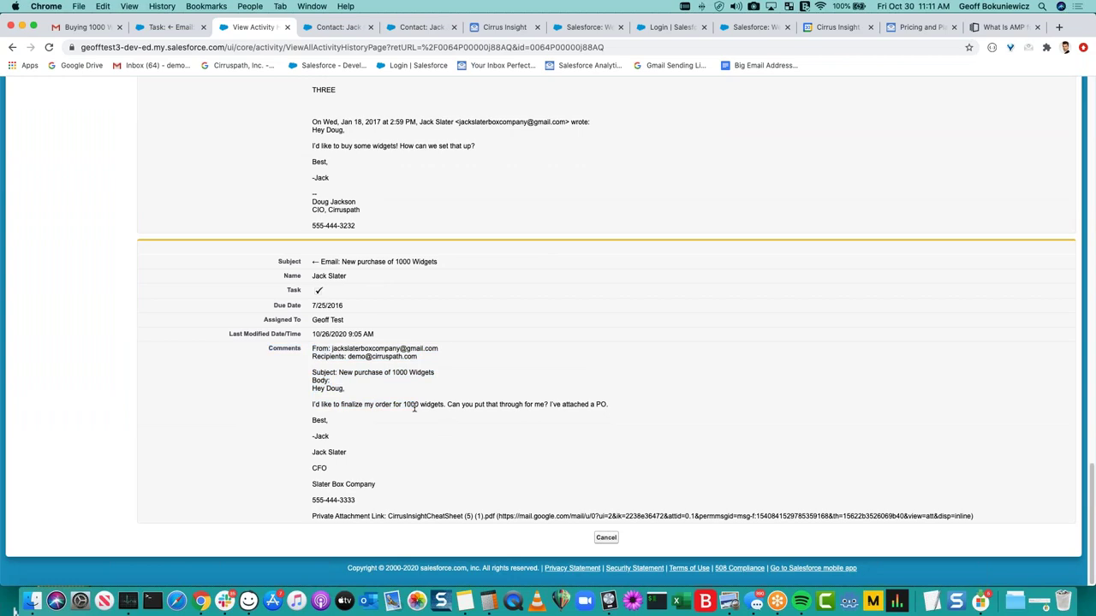
scroll(415, 409, up, 20)
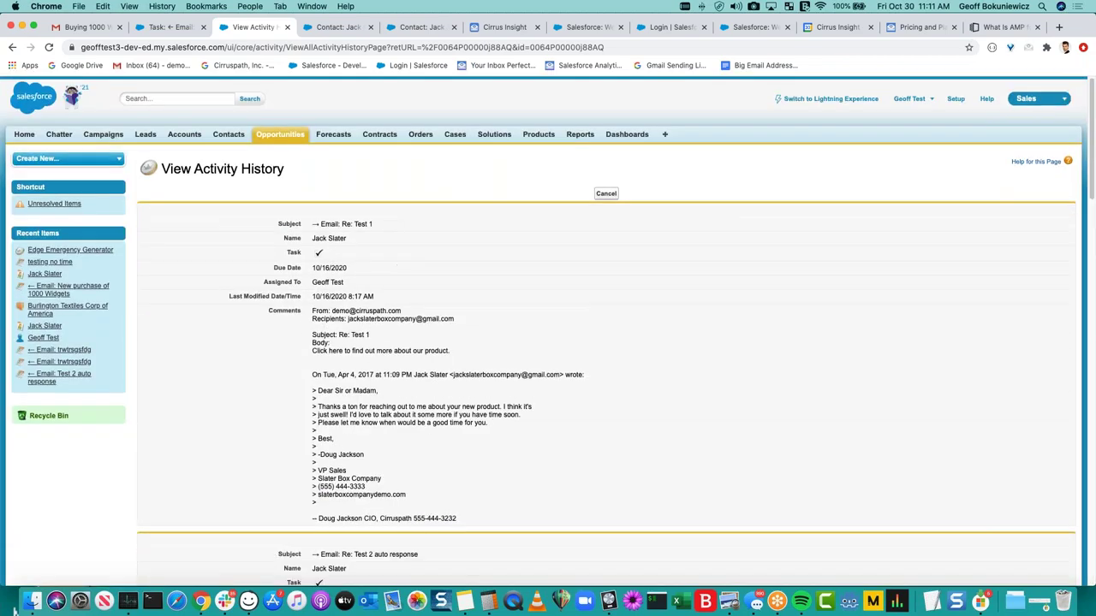
key(super+bracketleft)
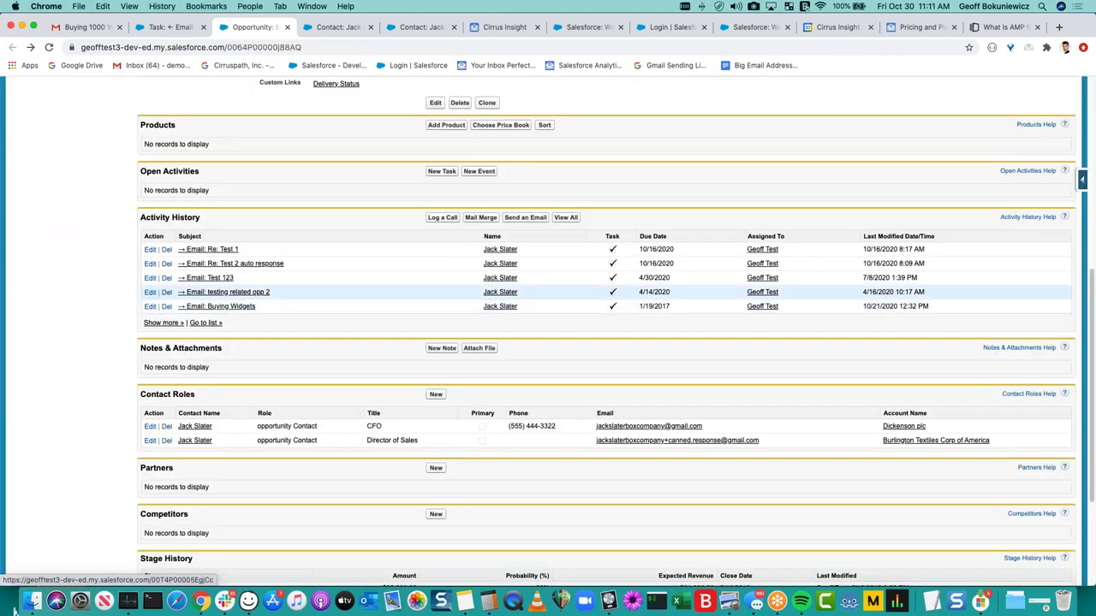
Review the Email: Re: Test 1 task's Comments and go back to the opportunity.
click(212, 249)
scroll(387, 425, down, 5)
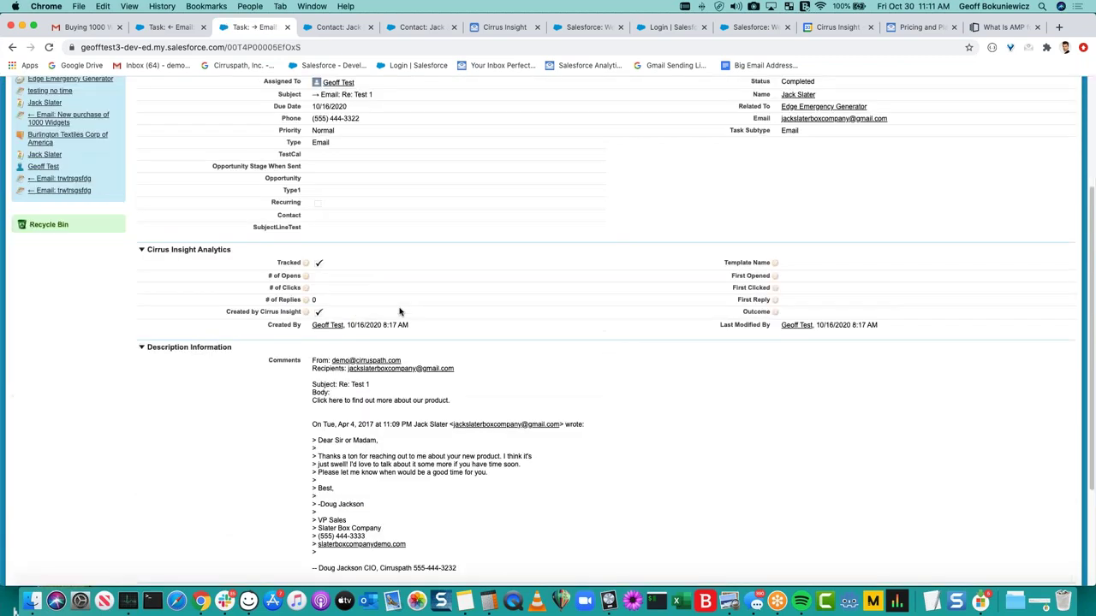
double_click(387, 426)
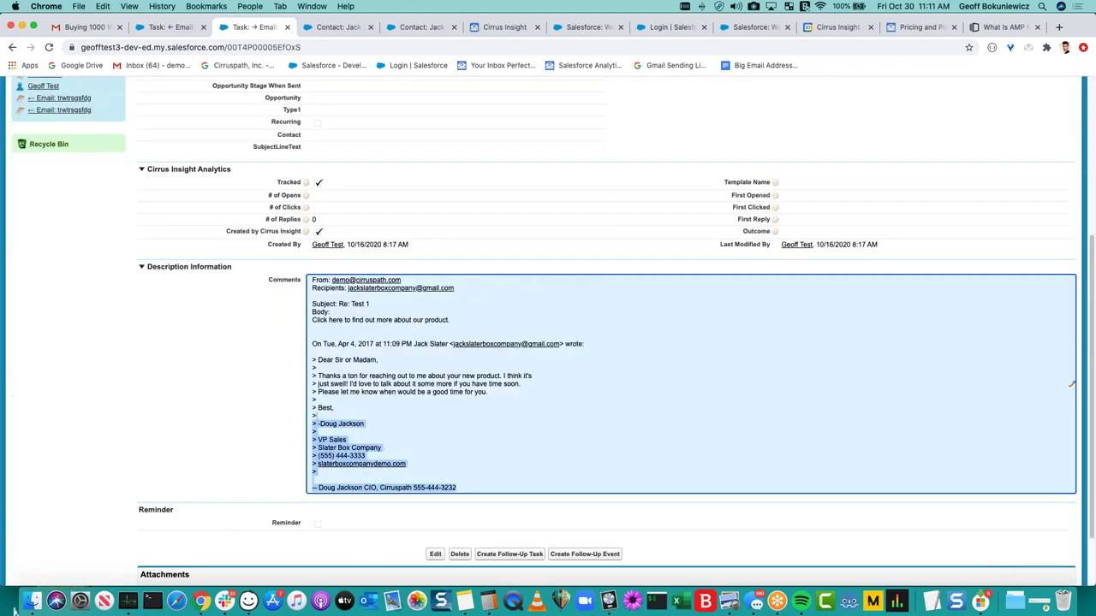
click(221, 376)
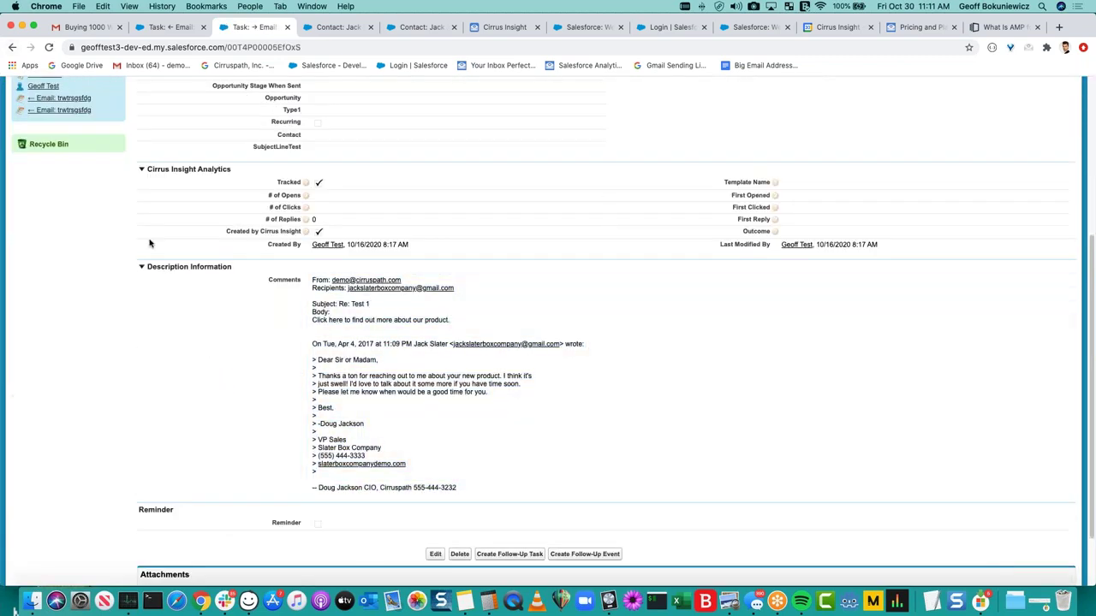
click(13, 48)
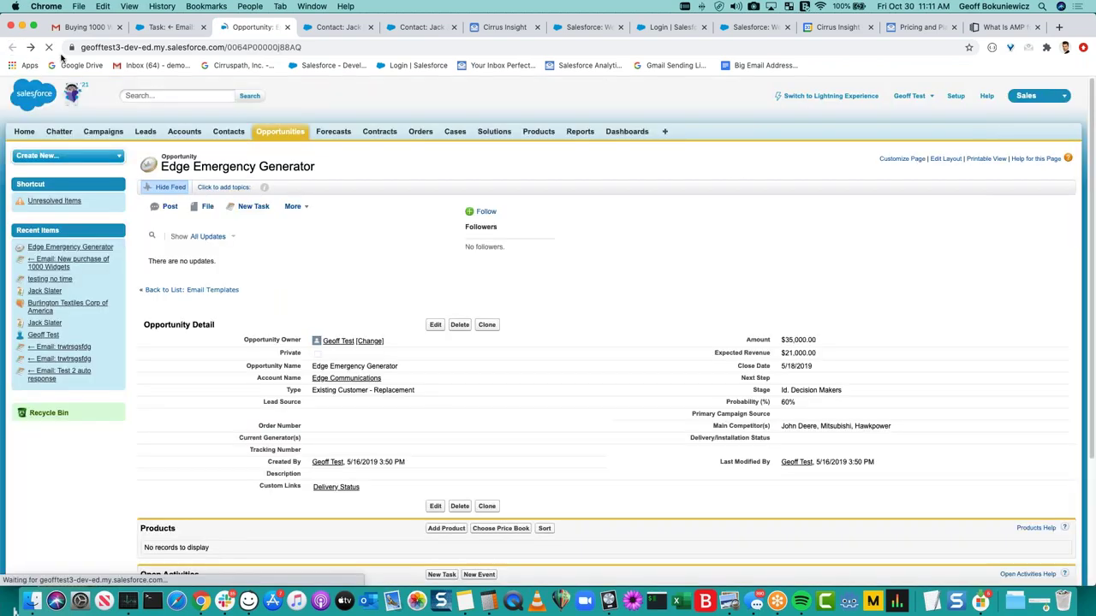
Back in Gmail, expand and collapse the New purchase of 1000 Widgets activity card.
click(86, 28)
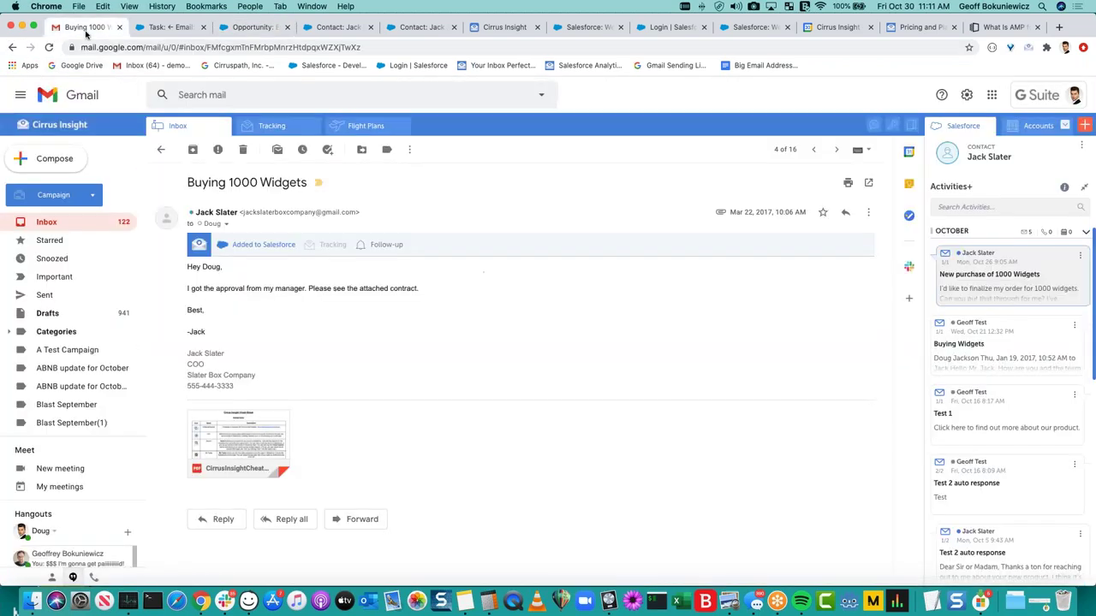
click(1029, 264)
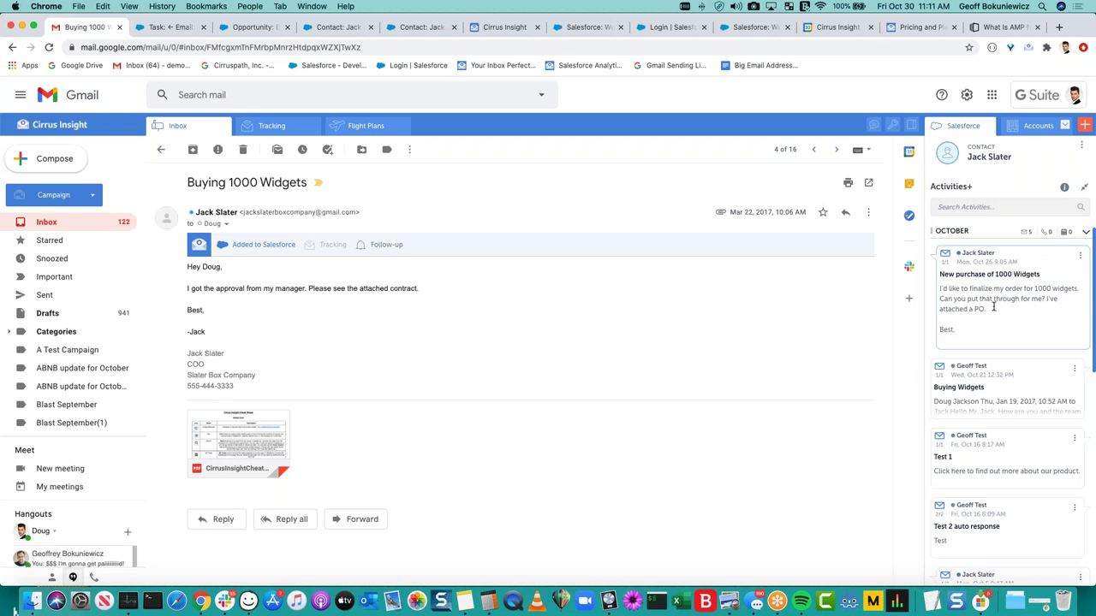
triple_click(970, 293)
click(979, 306)
click(1027, 267)
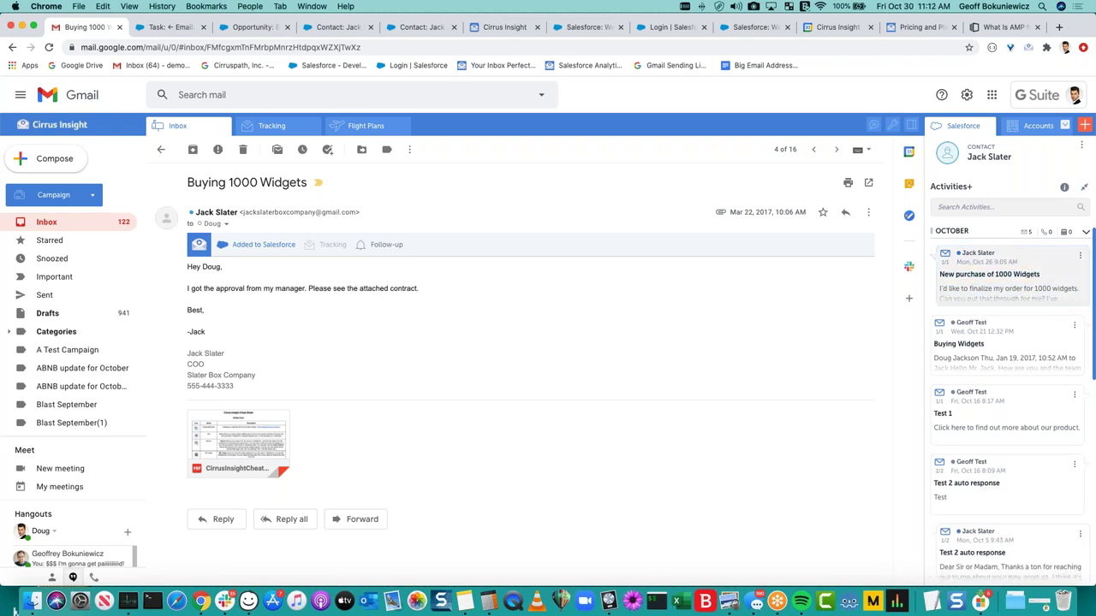
Expand the Test 2 auto response thread and review the Call with Jack Slater card.
scroll(1020, 339, down, 4)
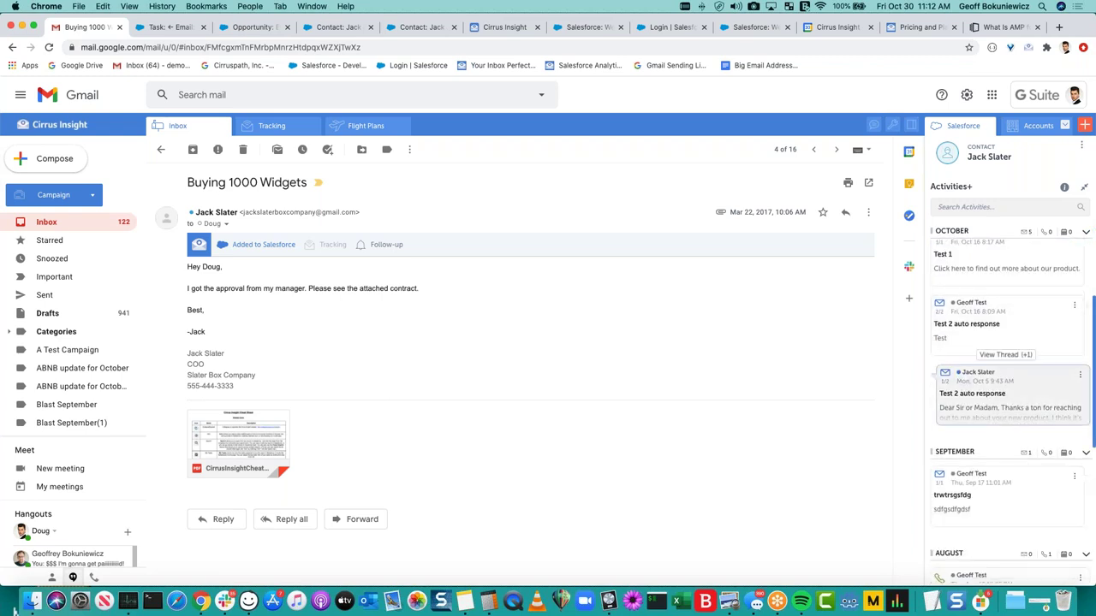
click(1015, 427)
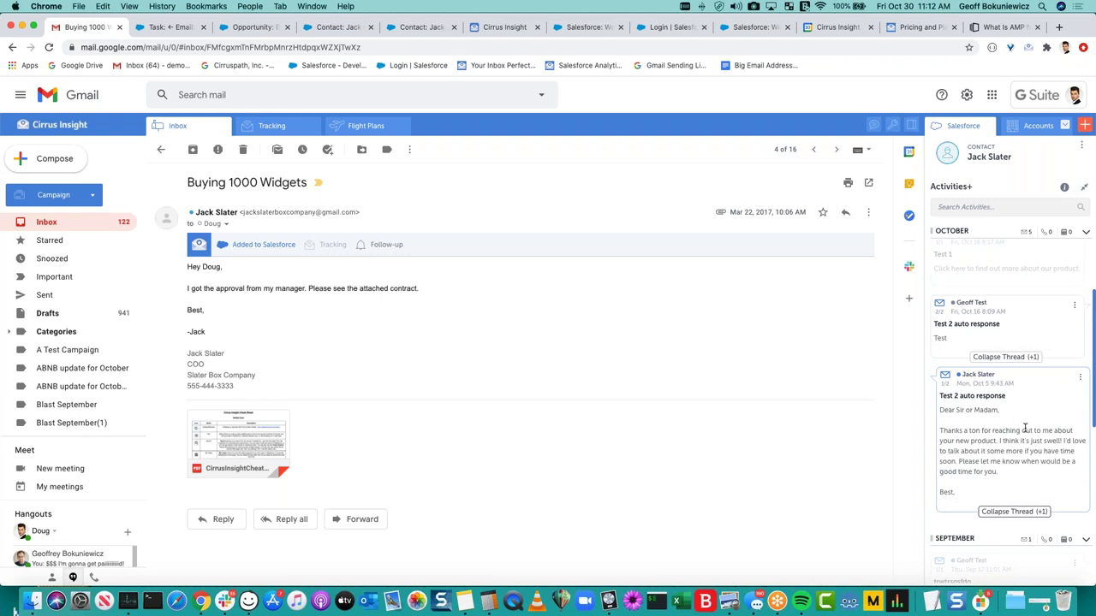
scroll(1010, 385, down, 3)
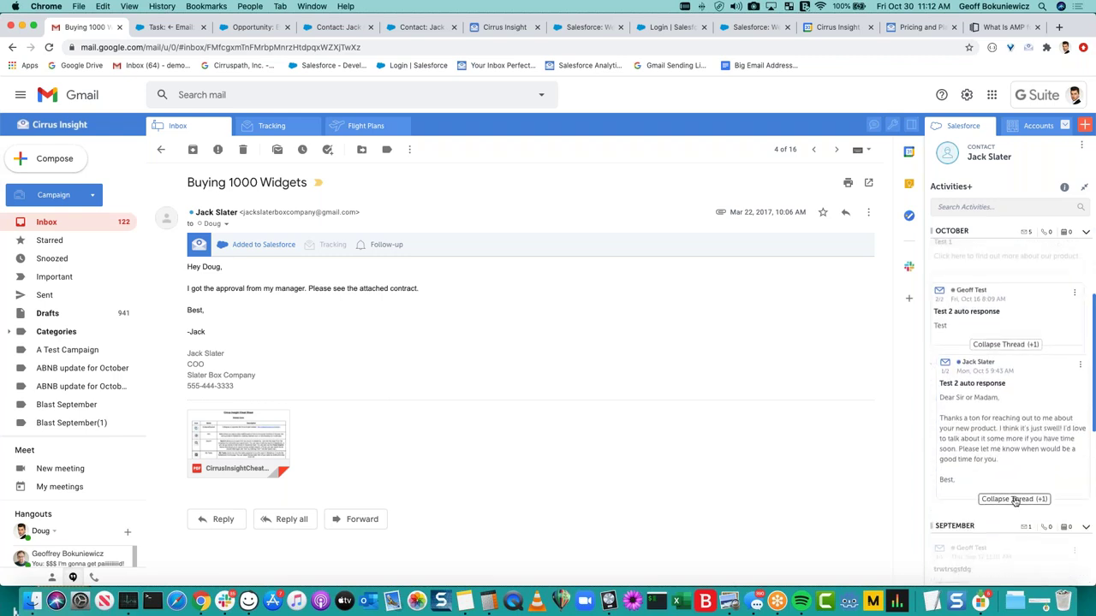
scroll(1031, 323, up, 3)
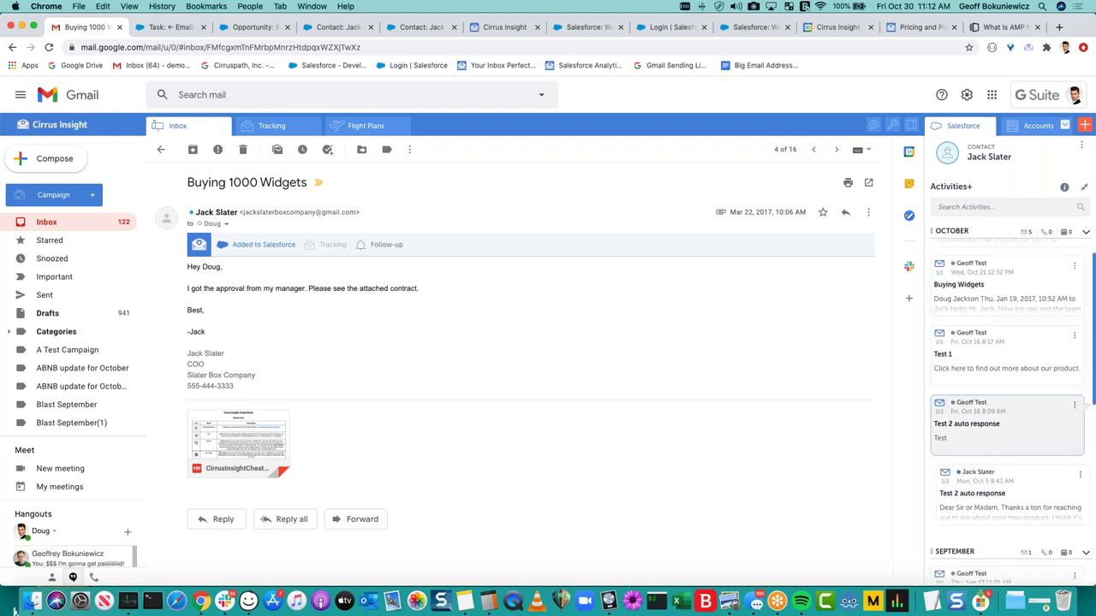
scroll(1027, 329, down, 1)
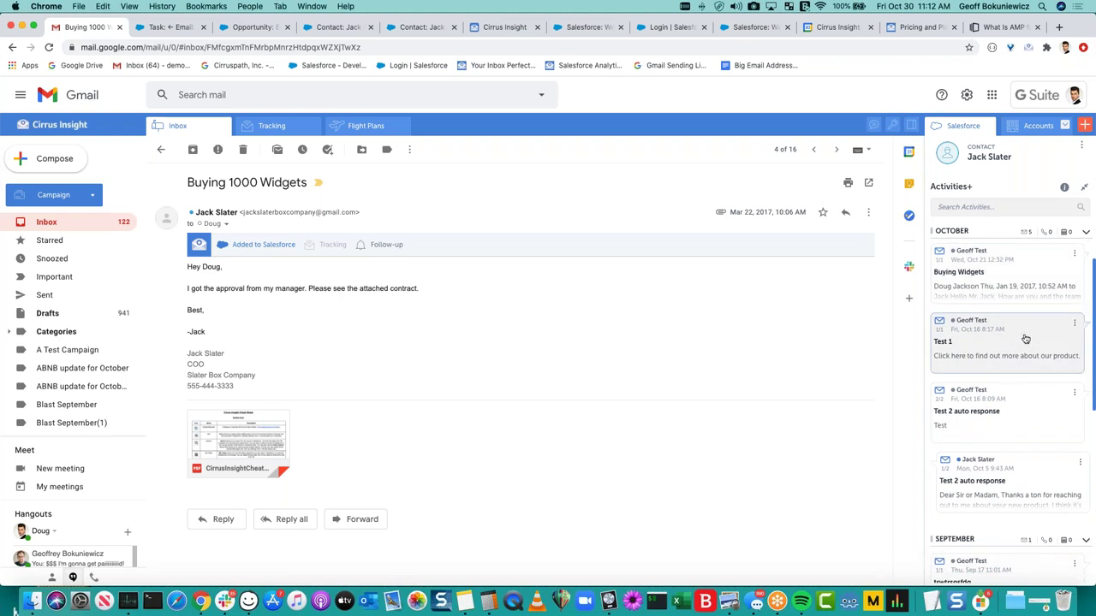
scroll(1027, 343, down, 6)
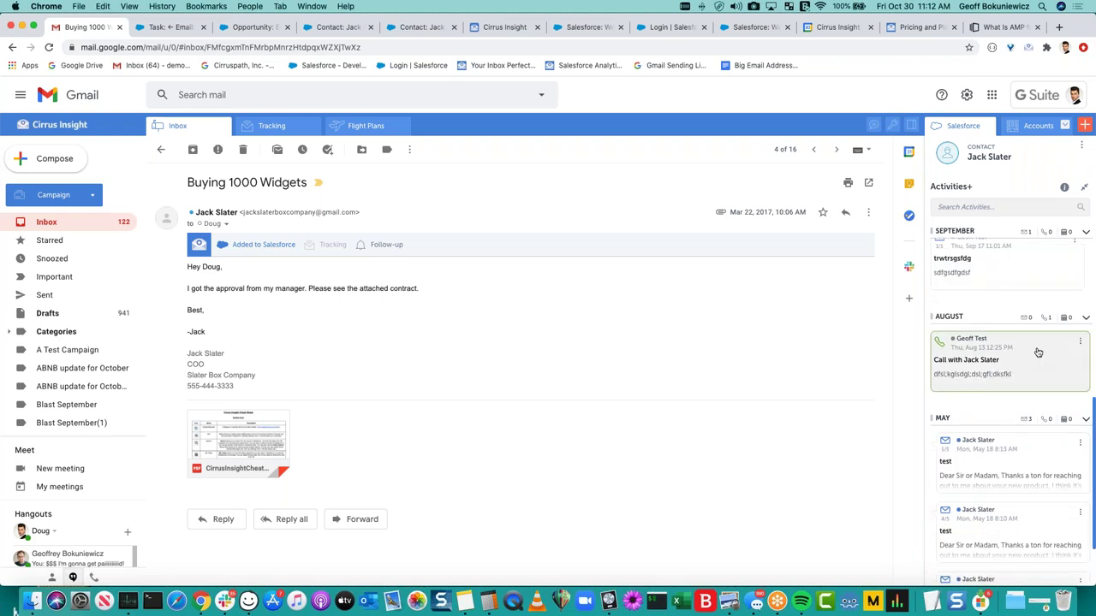
drag(1011, 377, 942, 340)
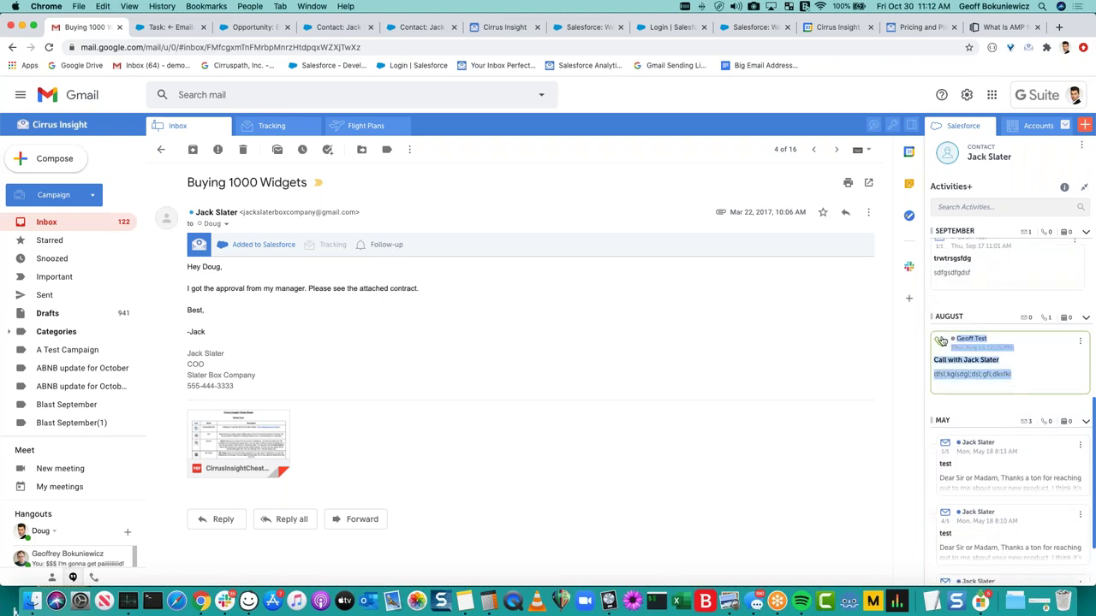
click(990, 373)
Fold away the October activities group in the Activities+ timeline.
scroll(1003, 373, up, 5)
scroll(1003, 374, up, 2)
double_click(1014, 231)
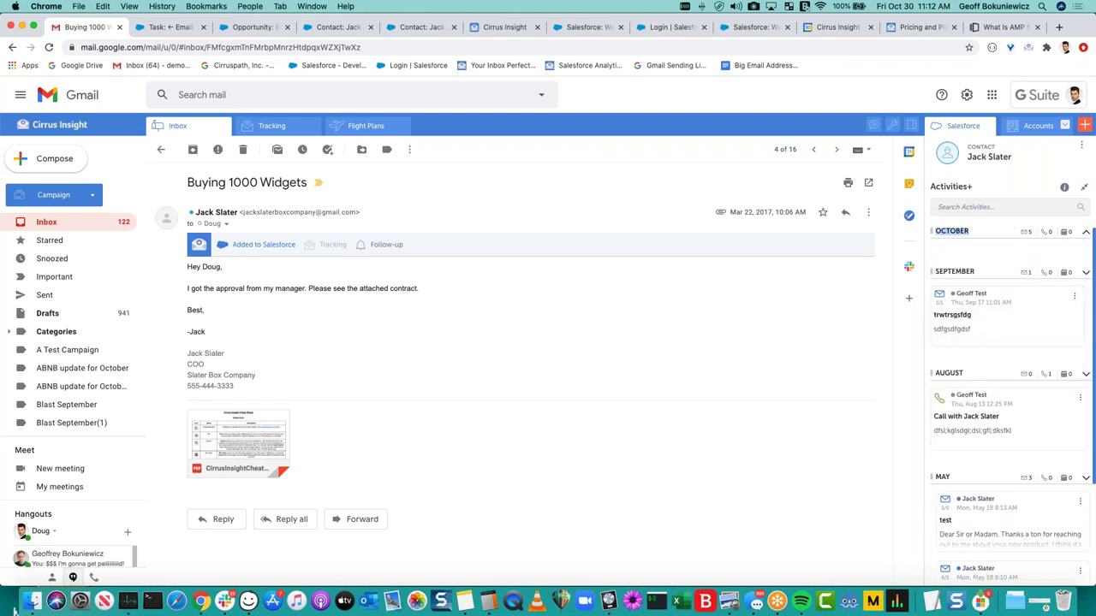
Collapse the September and August groups, then re-expand August, September and October.
click(992, 271)
click(992, 297)
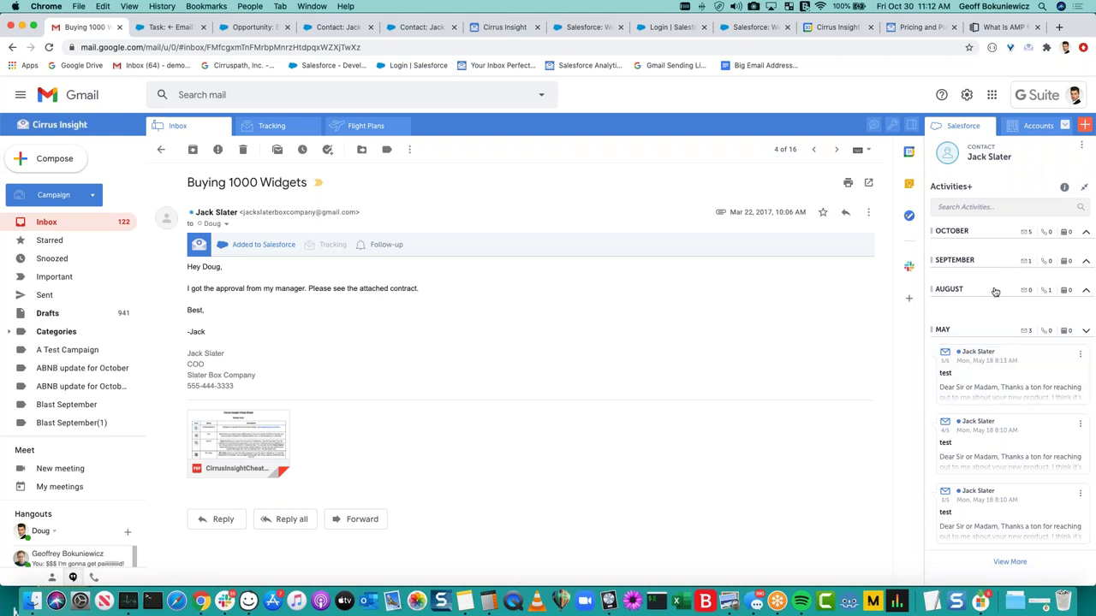
click(995, 292)
click(1001, 262)
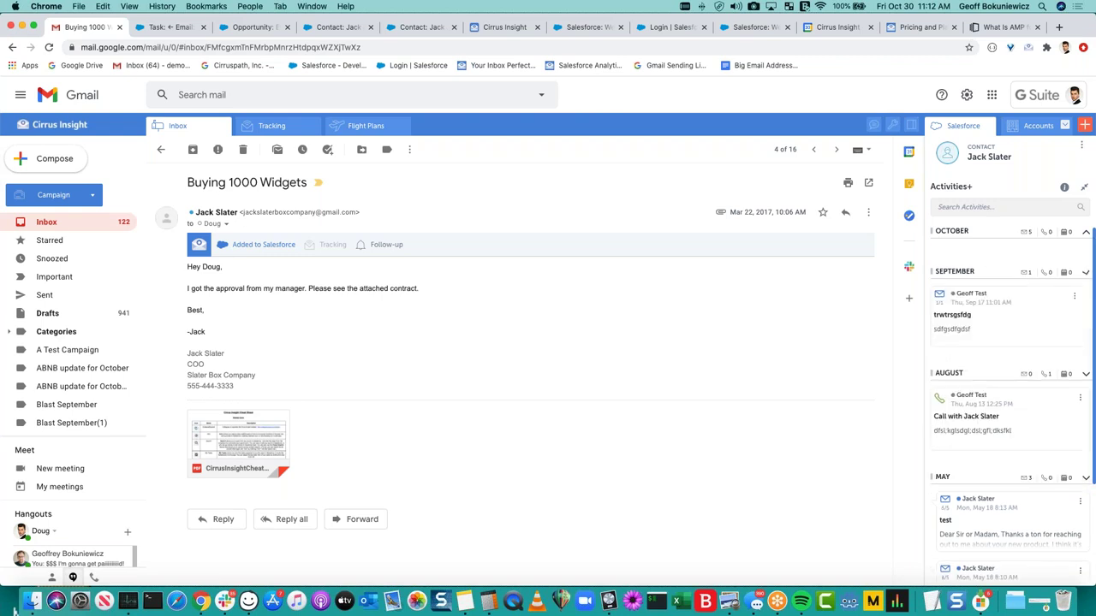
click(1002, 235)
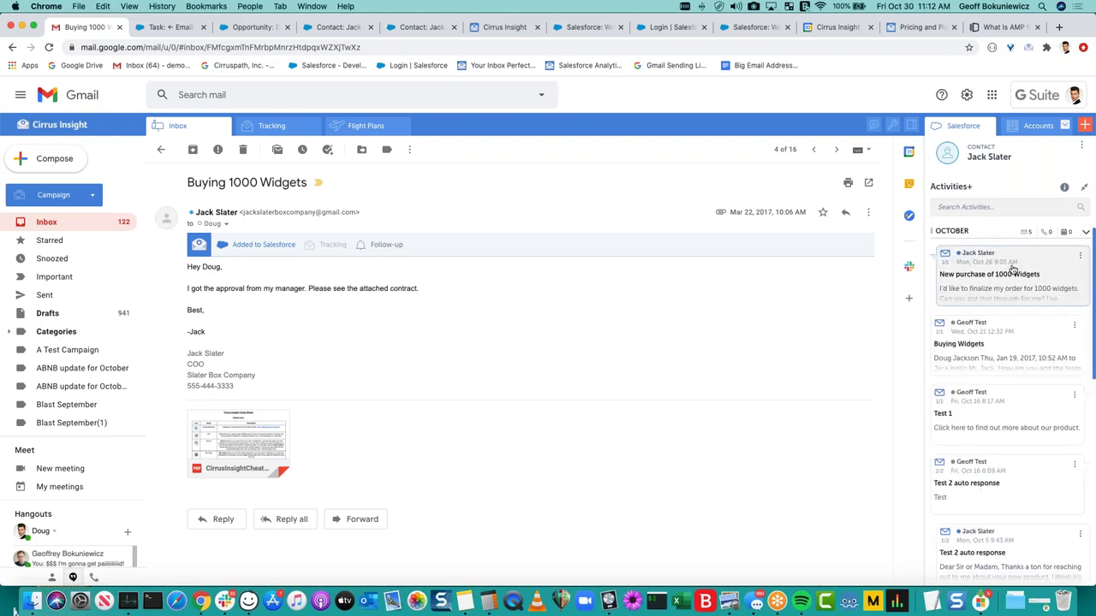
Load older activities with View More, expand and collapse the May test threads, then scroll back up.
scroll(1011, 268, down, 5)
scroll(1012, 270, down, 4)
click(1002, 571)
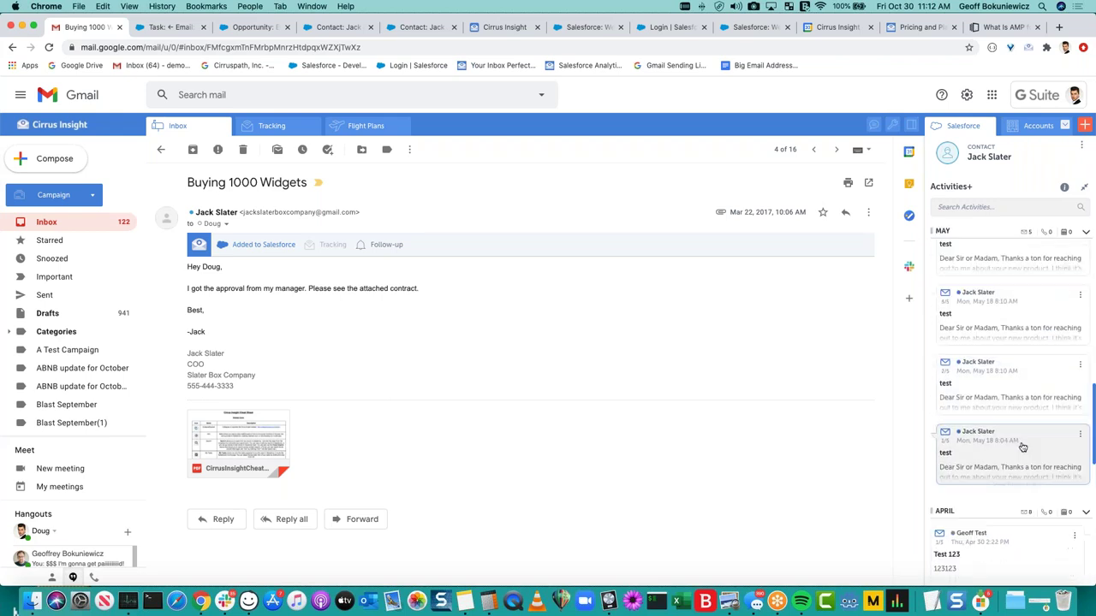
click(1015, 473)
scroll(1039, 445, up, 5)
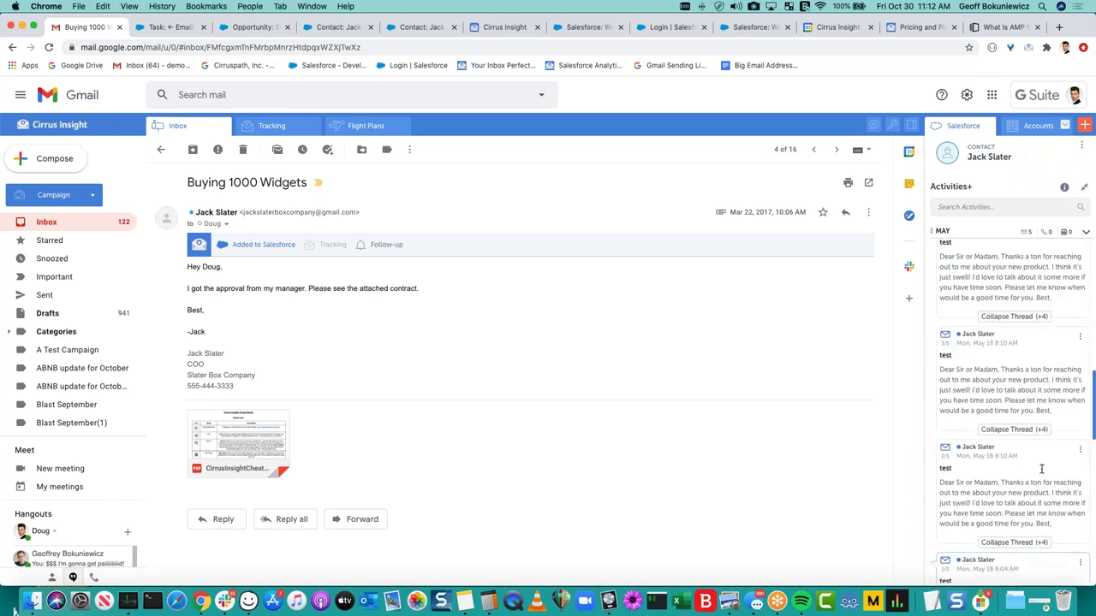
scroll(1036, 396, up, 3)
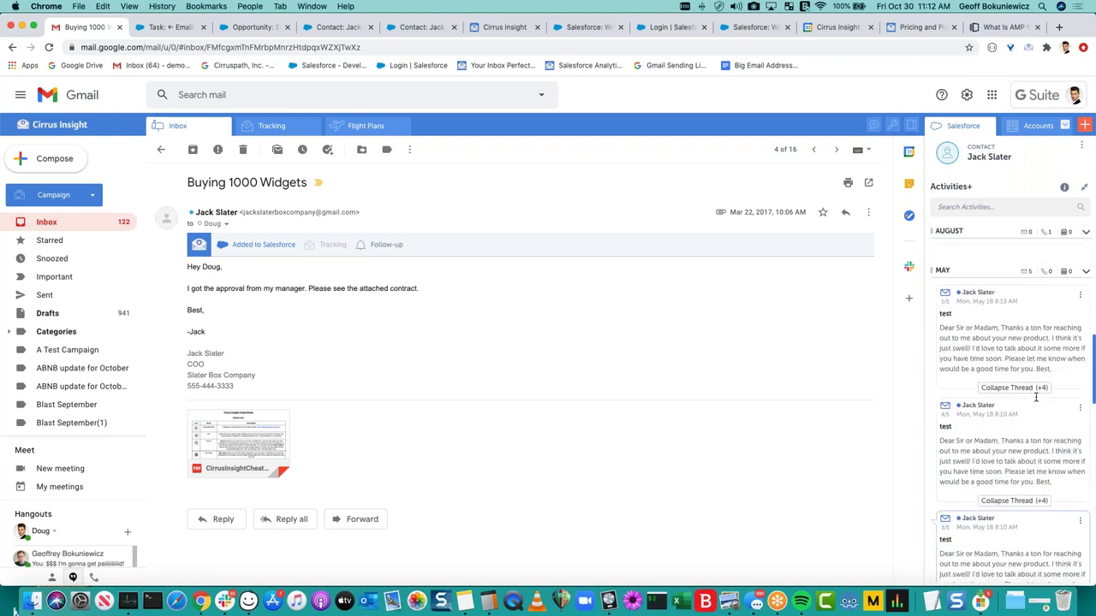
scroll(1023, 416, down, 5)
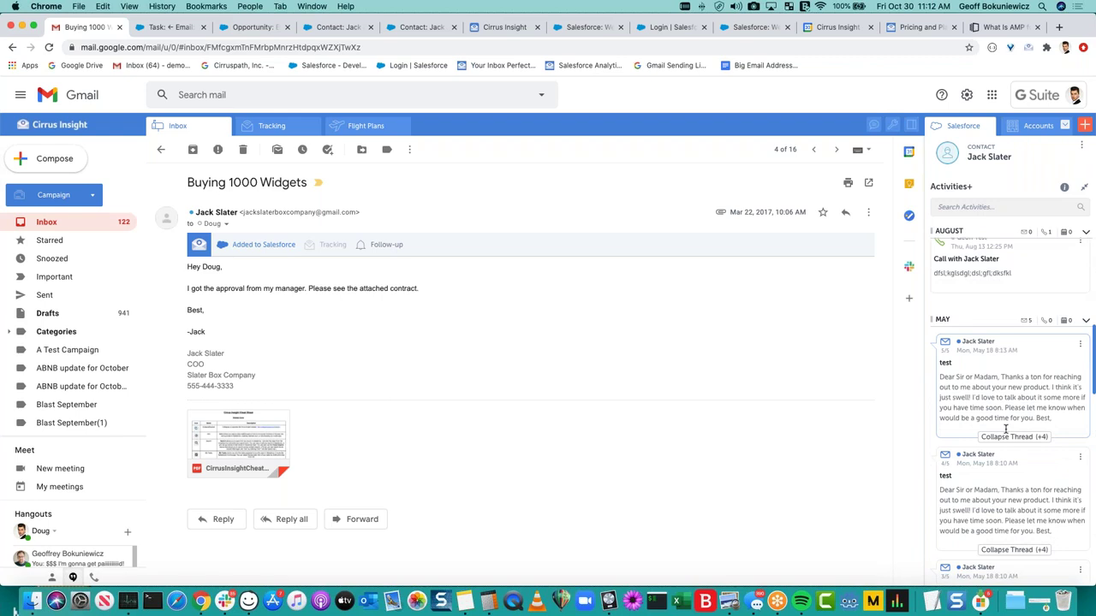
scroll(1010, 424, down, 5)
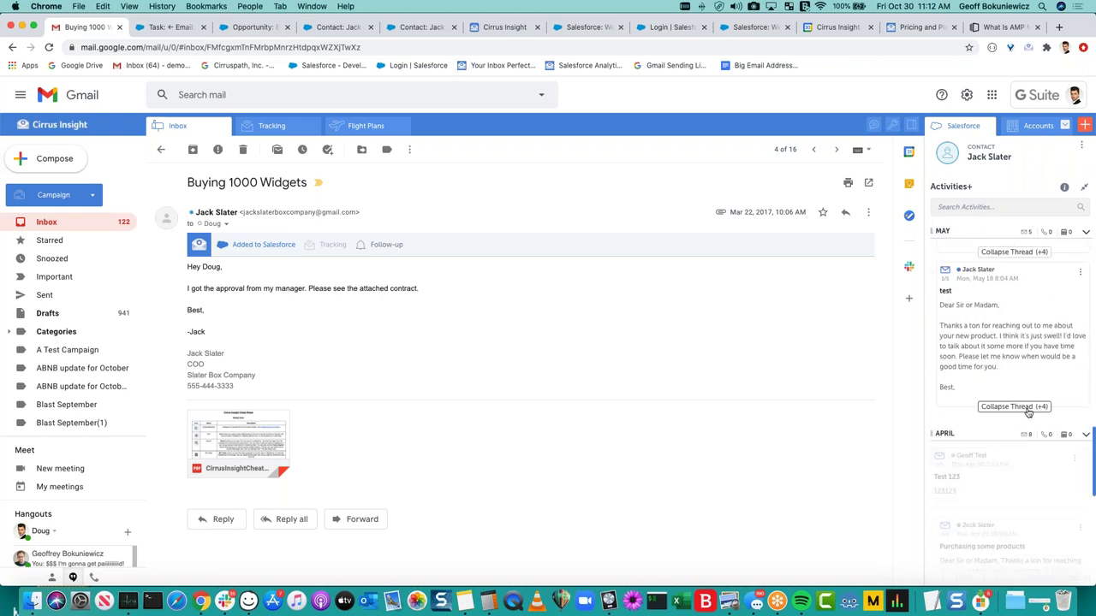
click(1028, 407)
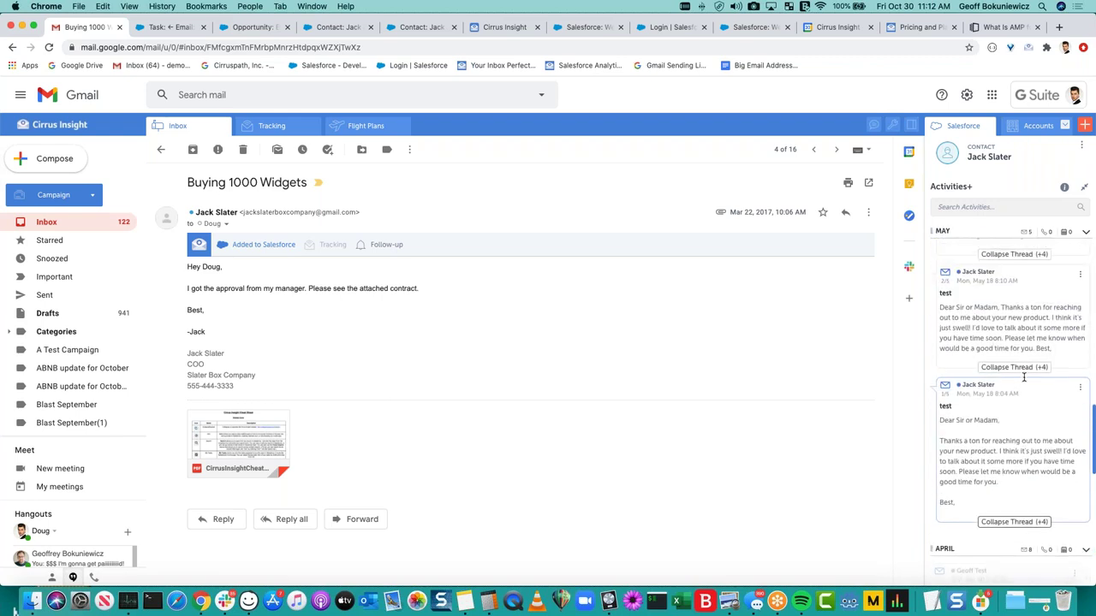
scroll(1025, 377, up, 5)
click(1024, 419)
scroll(1023, 426, up, 10)
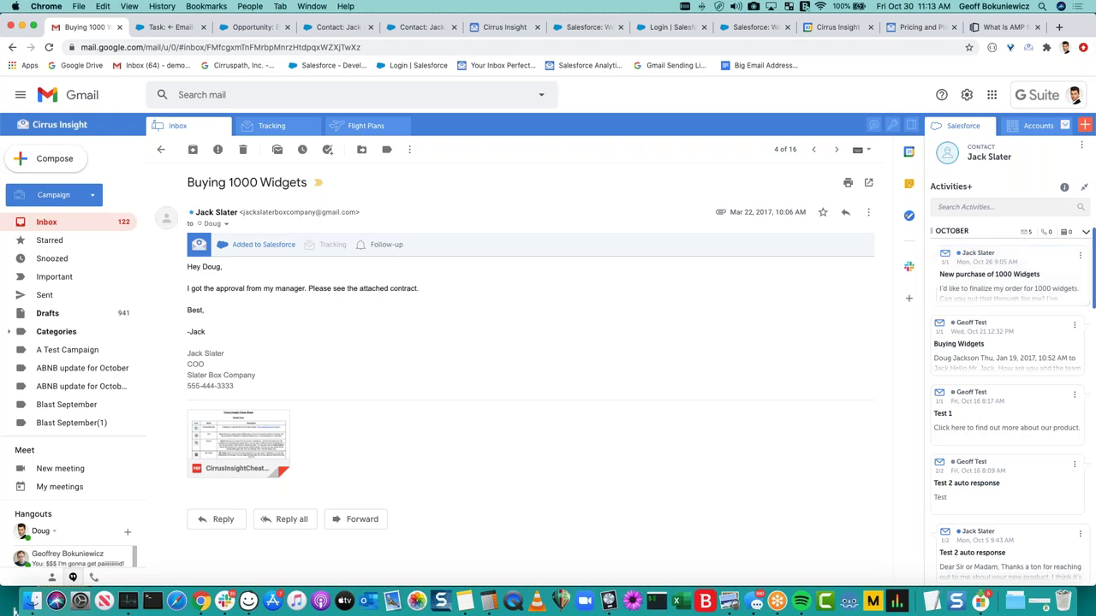
click(1084, 187)
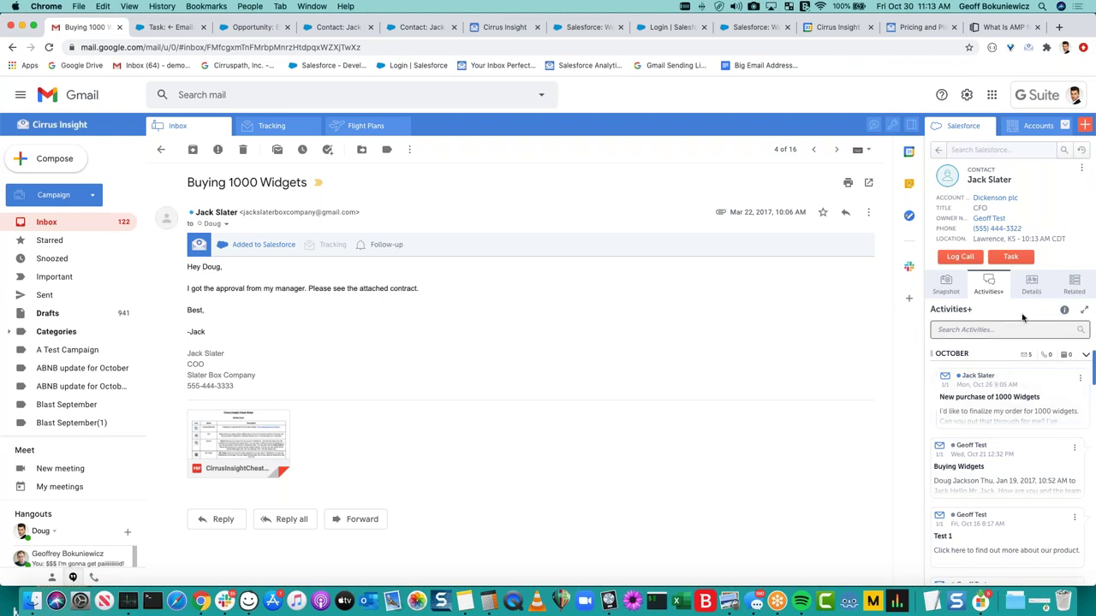
click(1064, 310)
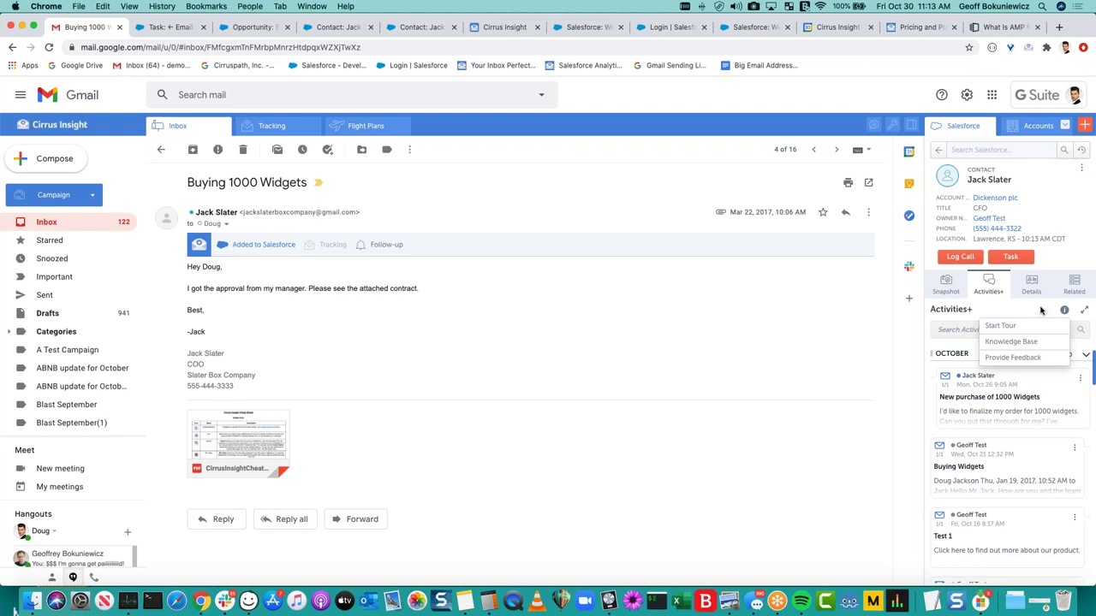
click(1024, 323)
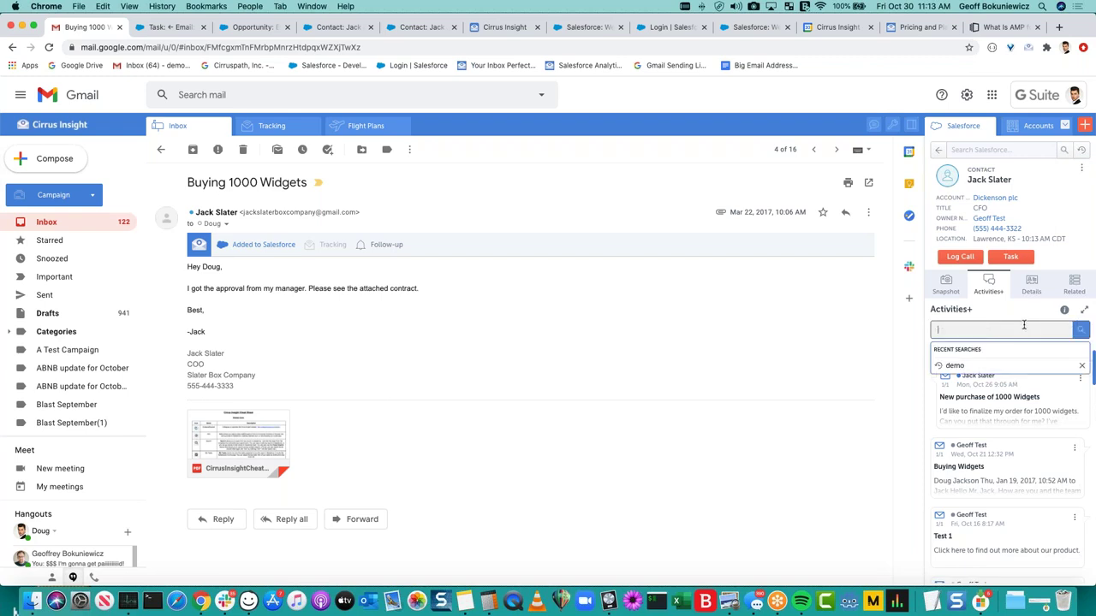
click(993, 315)
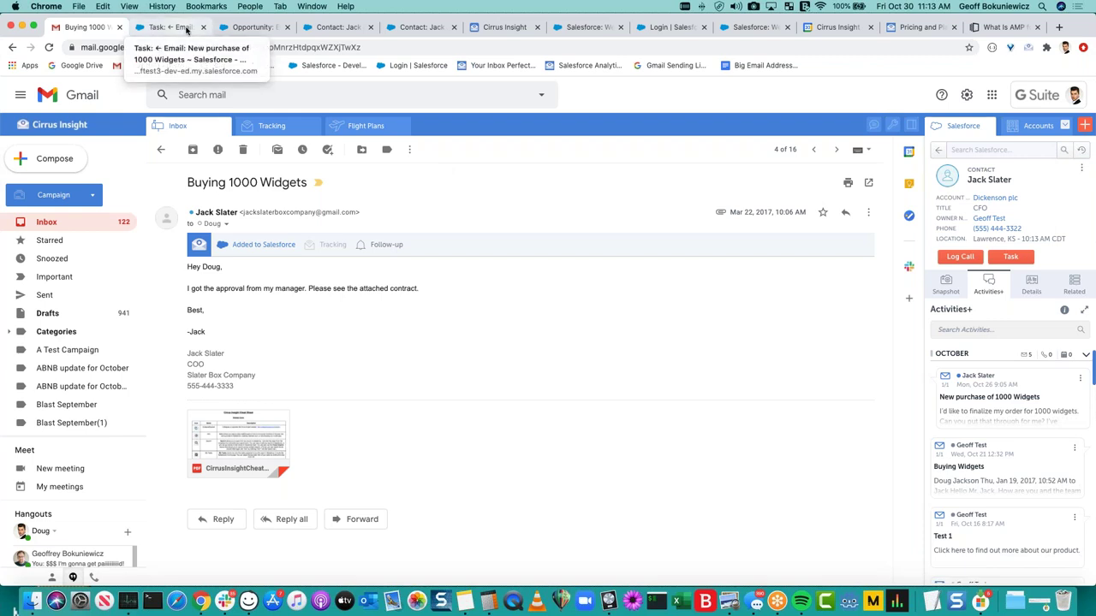
Show every logged email in the opportunity's Activity History, then move to the contact's record.
click(230, 28)
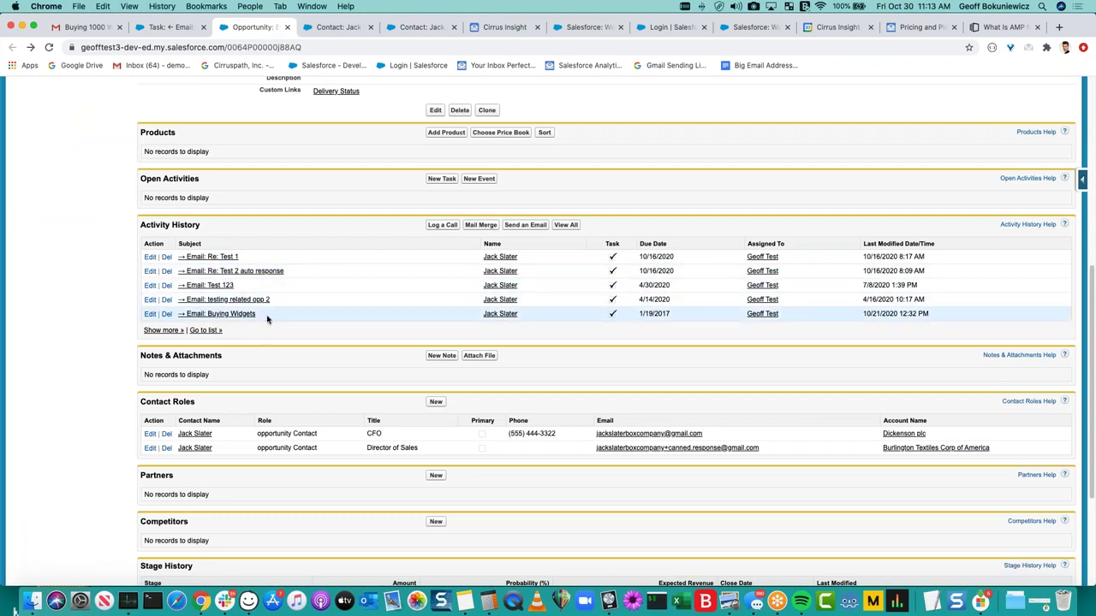
click(242, 331)
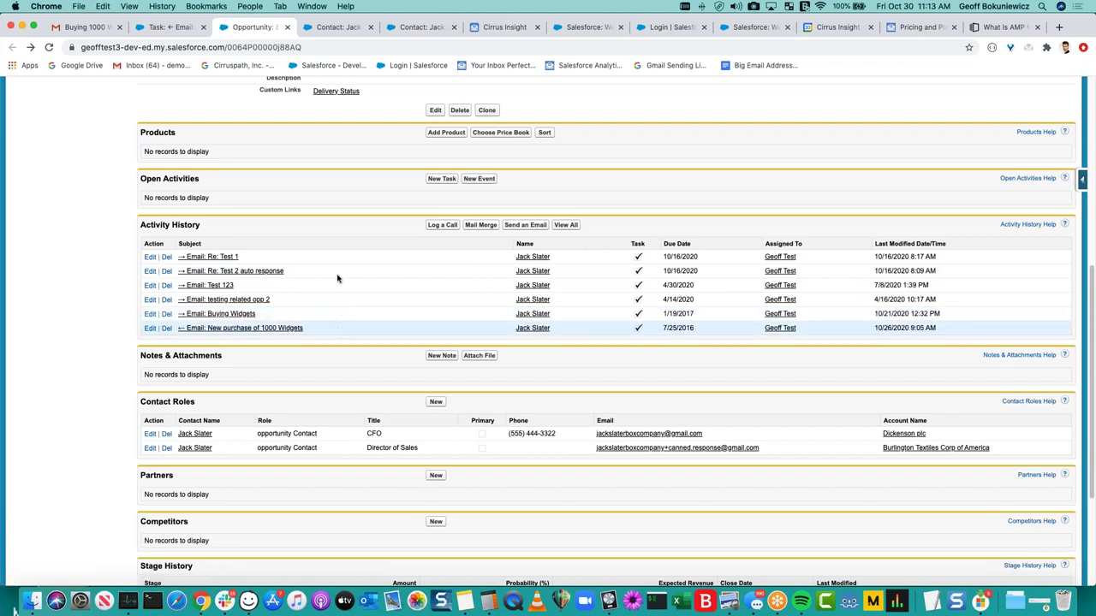
click(332, 28)
scroll(289, 271, down, 15)
scroll(289, 271, down, 2)
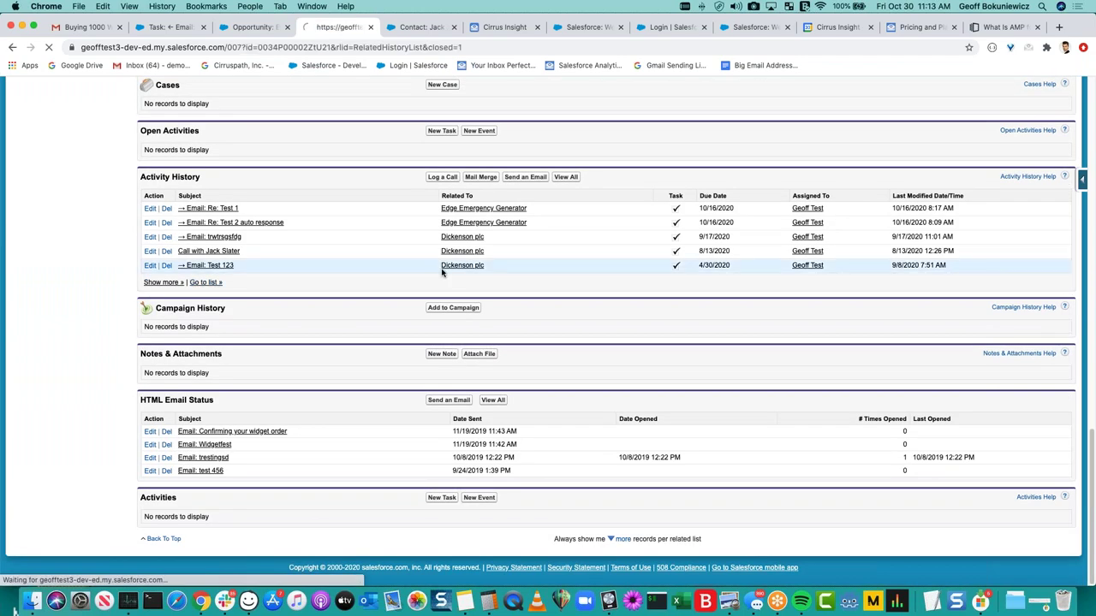
scroll(415, 310, down, 10)
scroll(337, 420, up, 3)
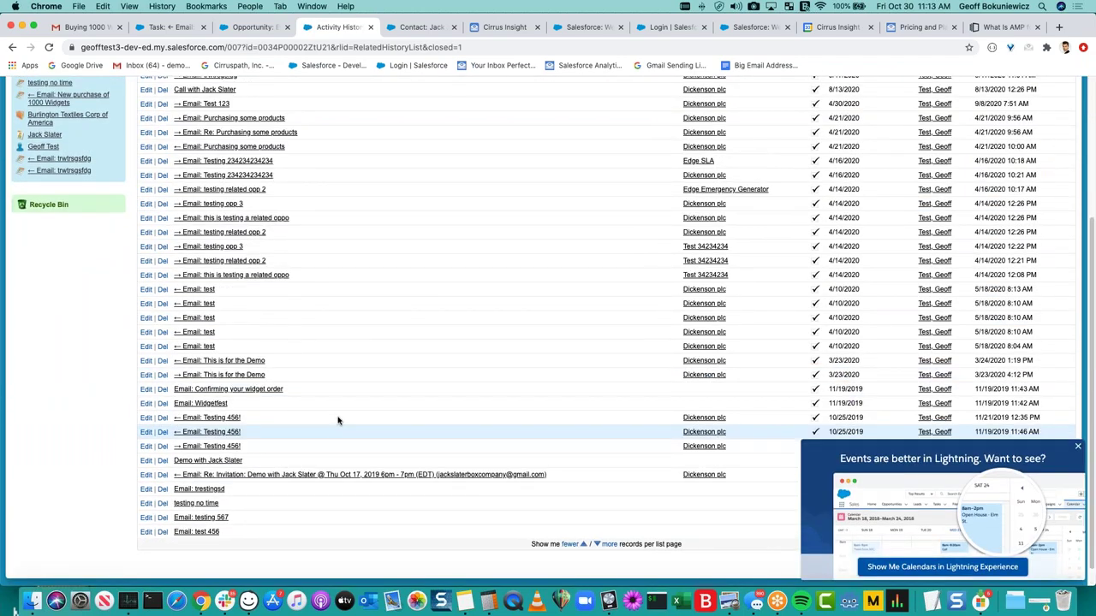
Dismiss the Lightning popup, review the contact's activity rows, and return to the Gmail email.
click(1079, 446)
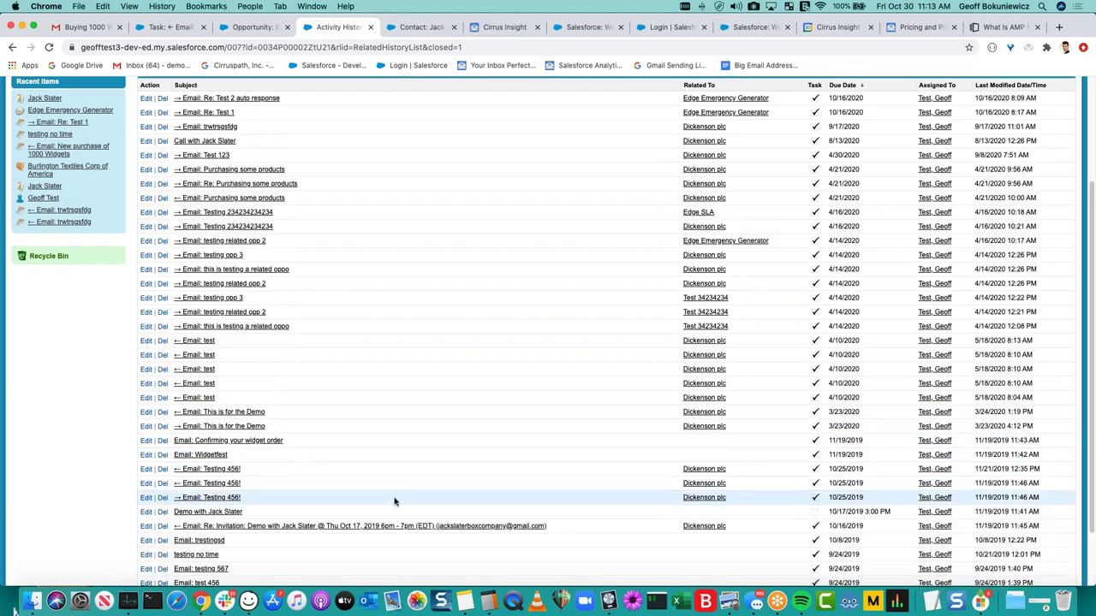
scroll(395, 501, up, 3)
scroll(394, 501, down, 3)
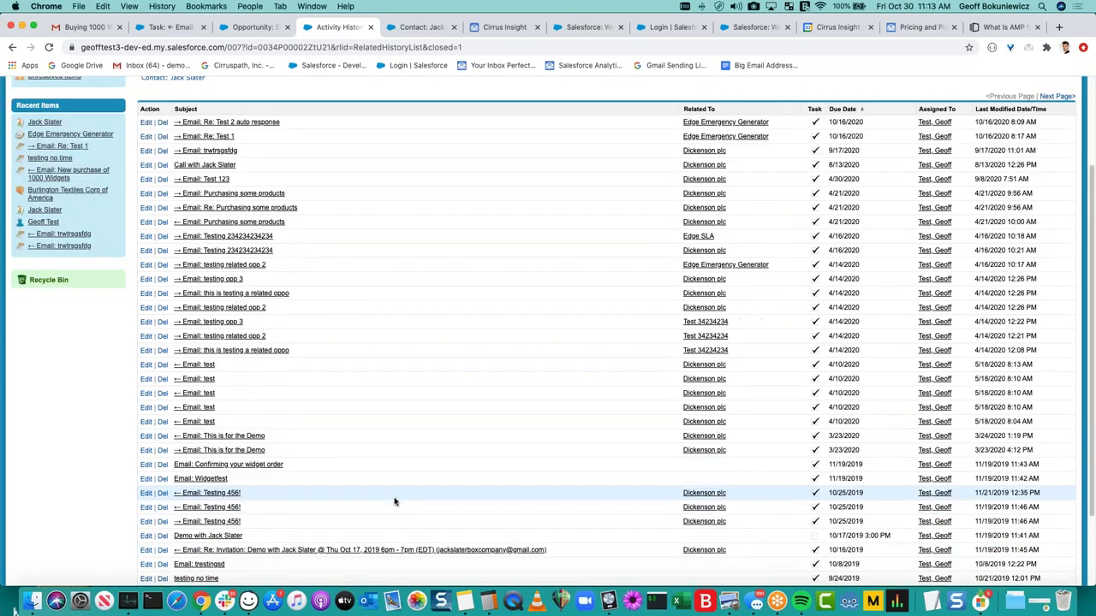
scroll(393, 496, down, 2)
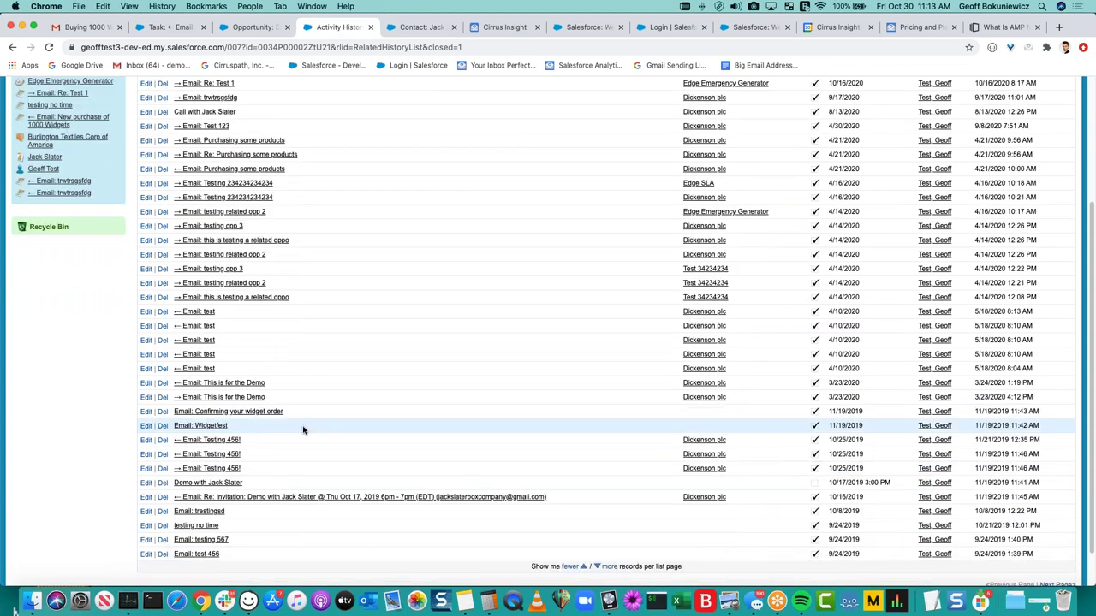
drag(265, 397, 171, 385)
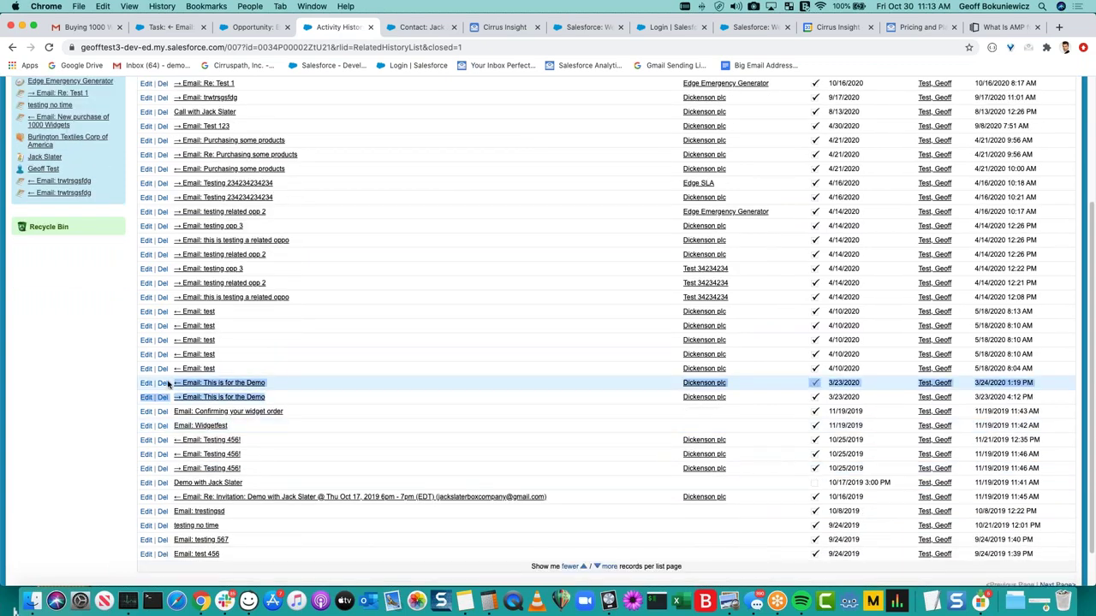
click(354, 379)
scroll(354, 379, up, 3)
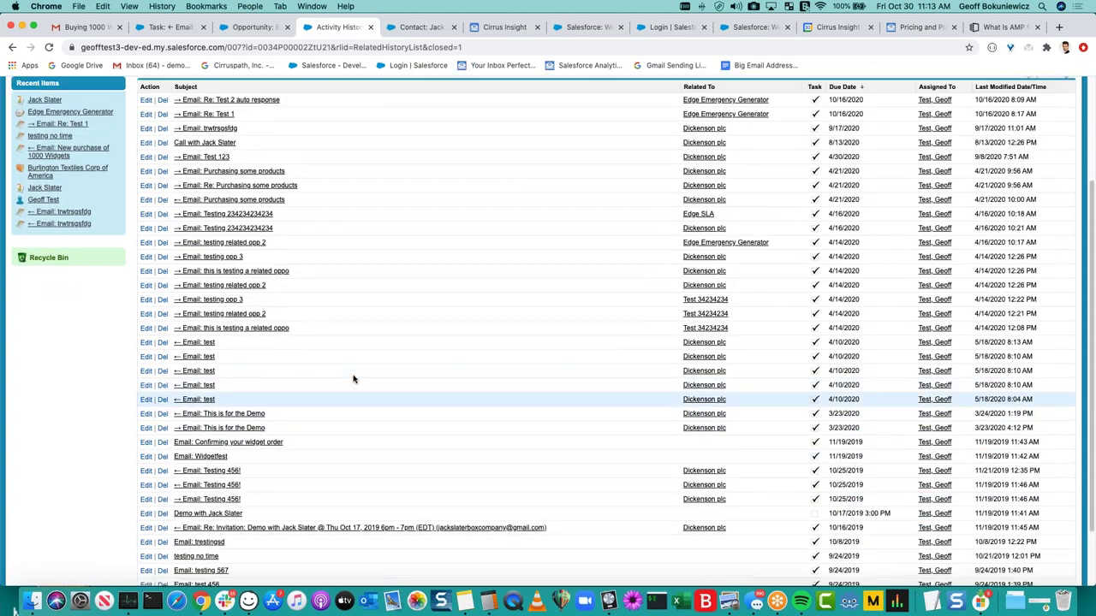
drag(226, 460, 172, 155)
click(321, 270)
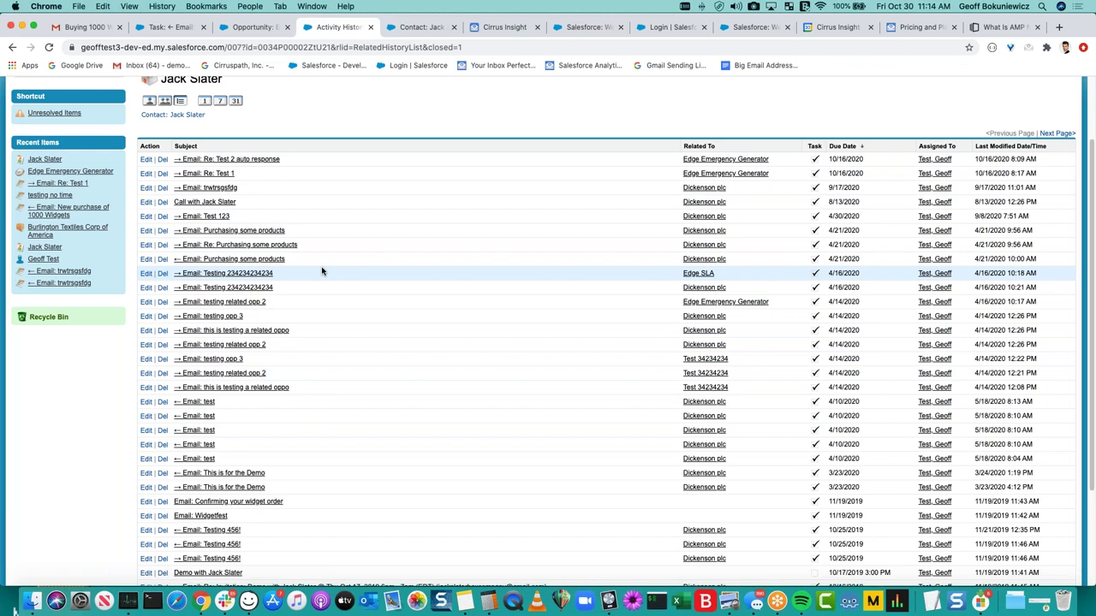
scroll(321, 270, up, 3)
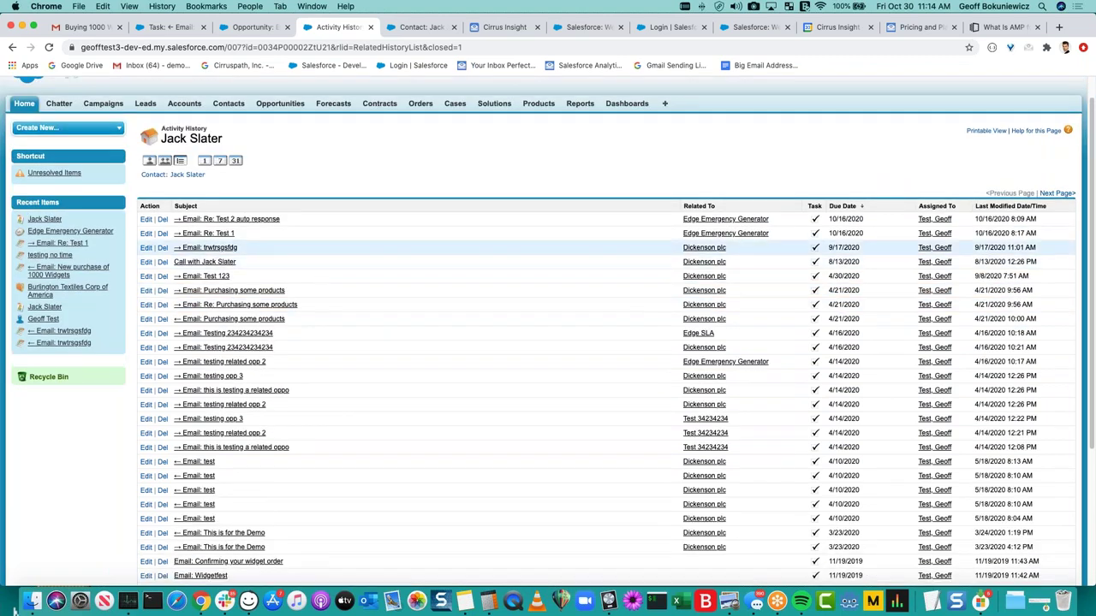
click(107, 28)
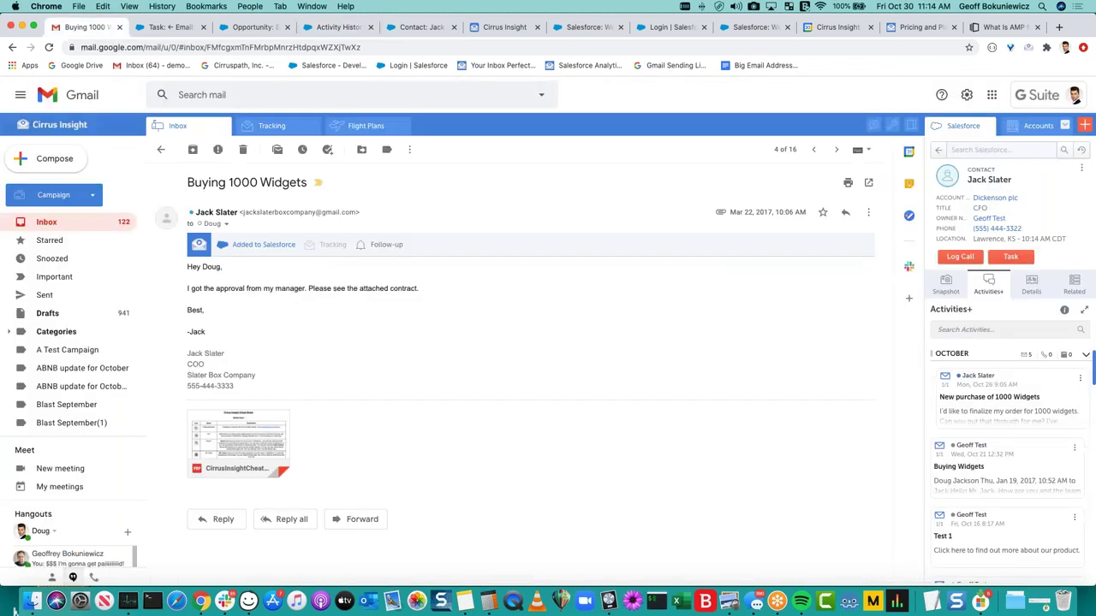
click(977, 330)
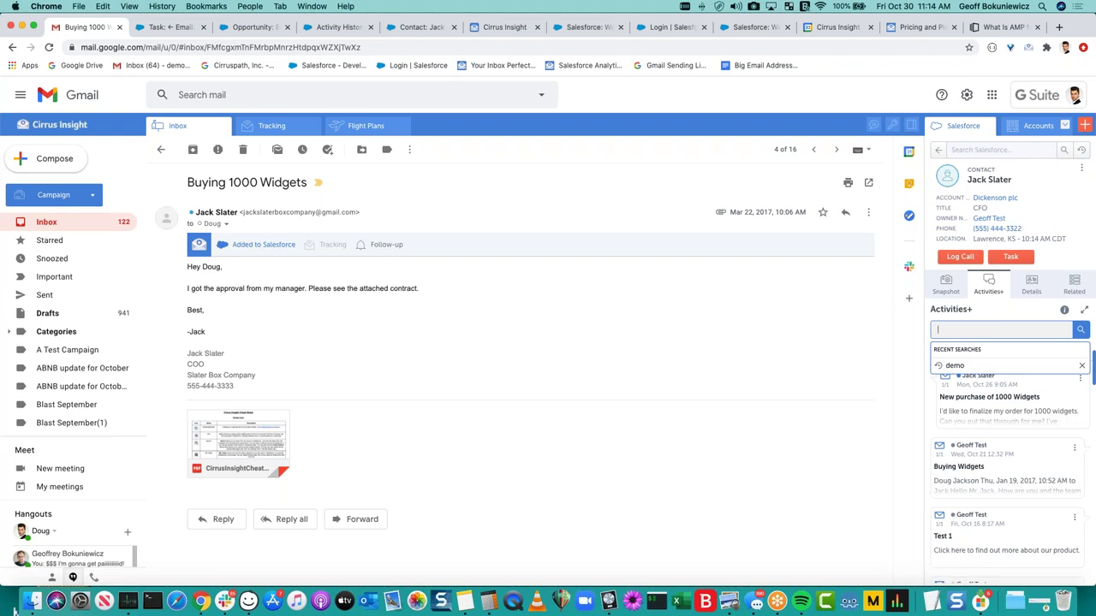
key(Down)
key(Return)
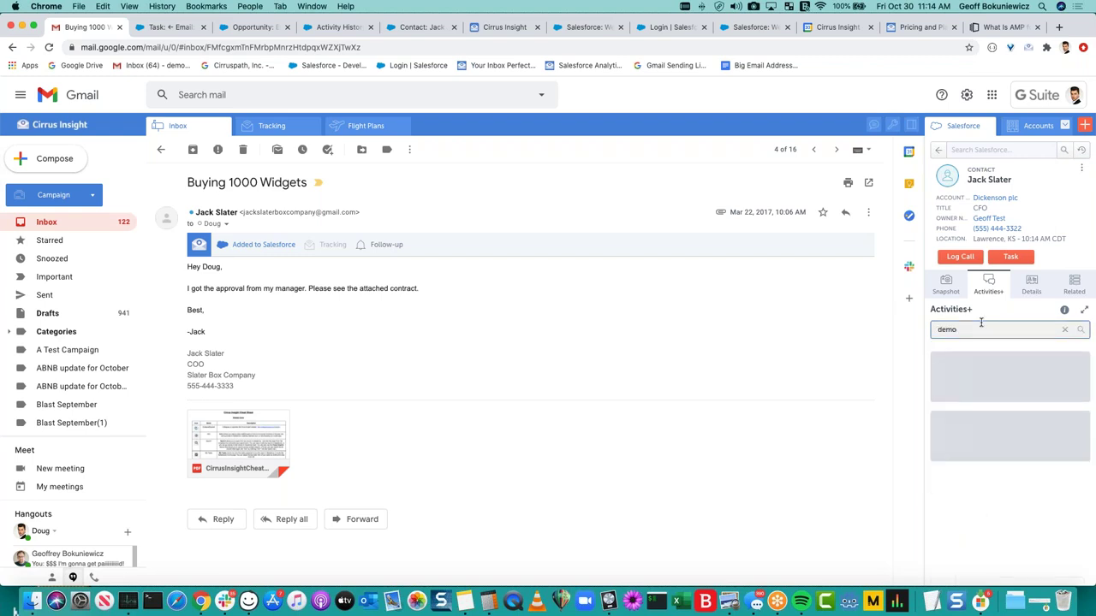
click(1019, 317)
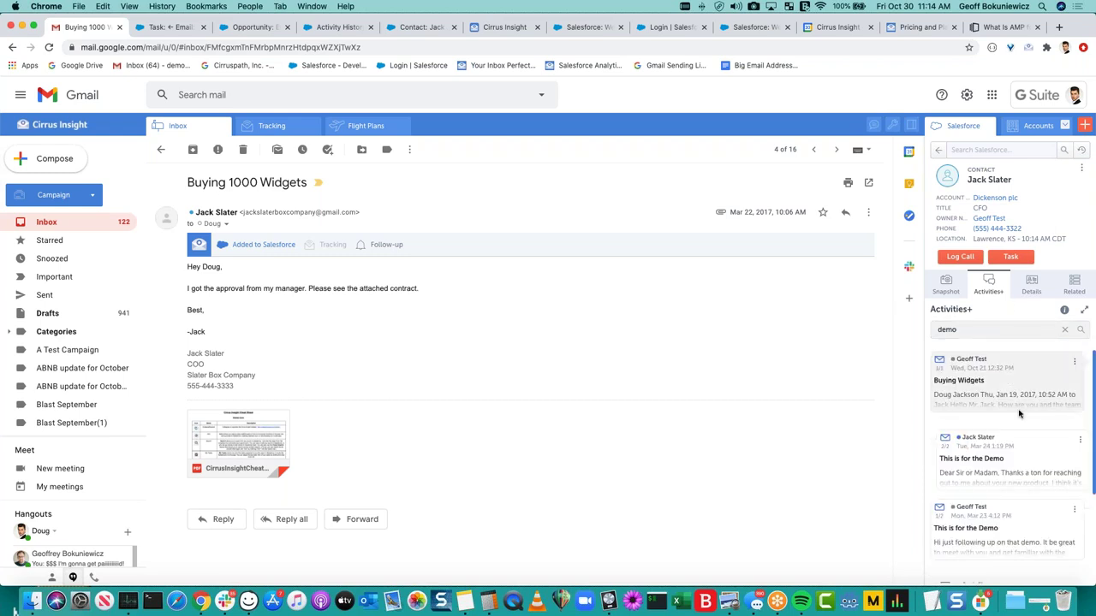
scroll(1018, 413, down, 3)
scroll(1023, 424, up, 2)
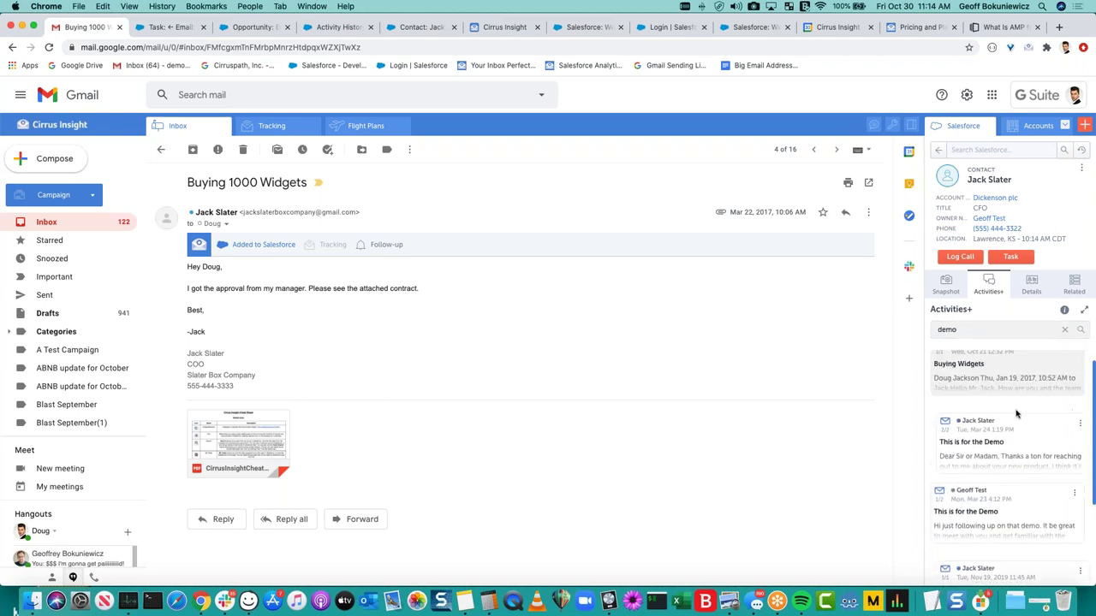
click(1027, 434)
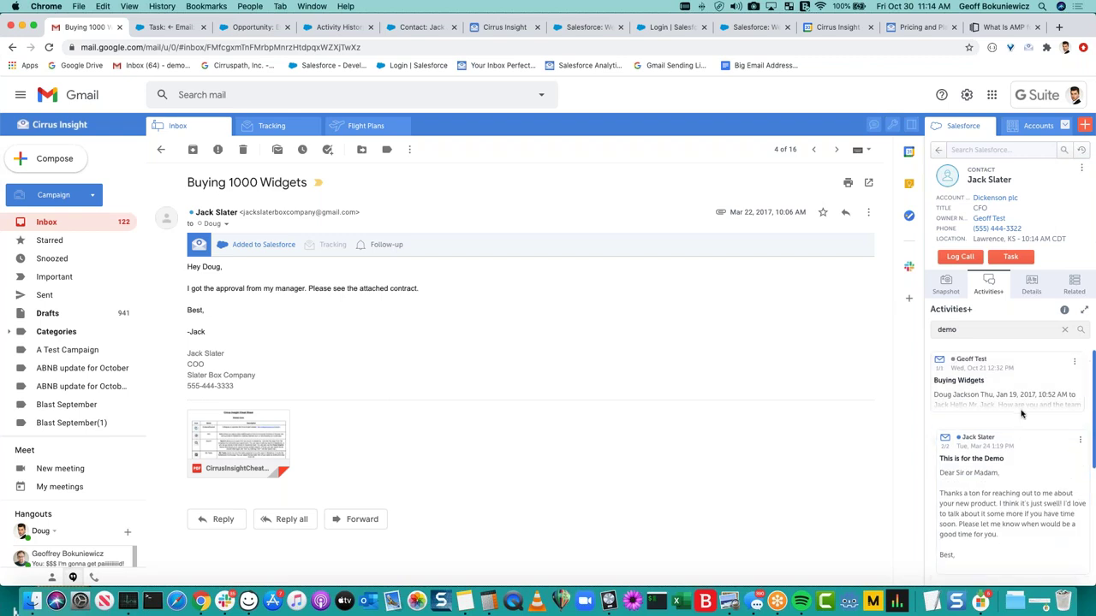
click(1023, 398)
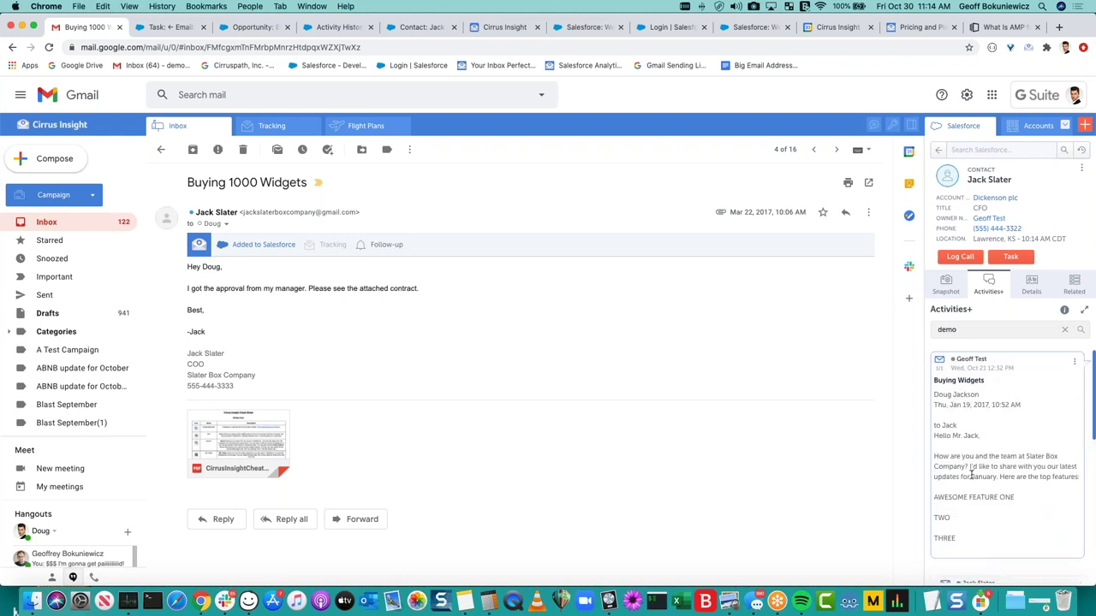
click(975, 446)
scroll(972, 514, down, 4)
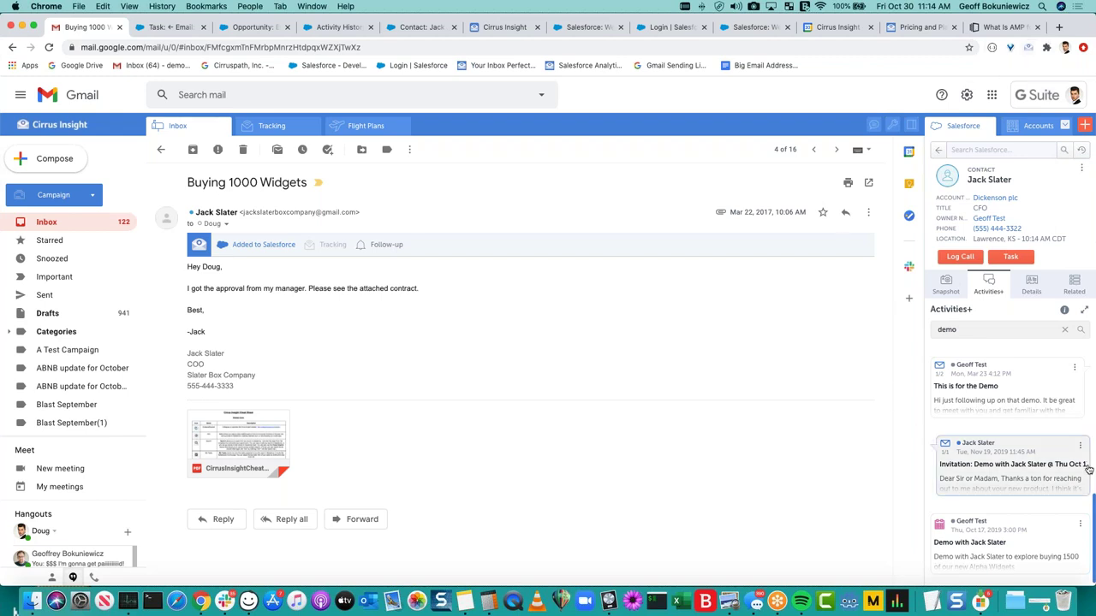
scroll(1088, 469, up, 10)
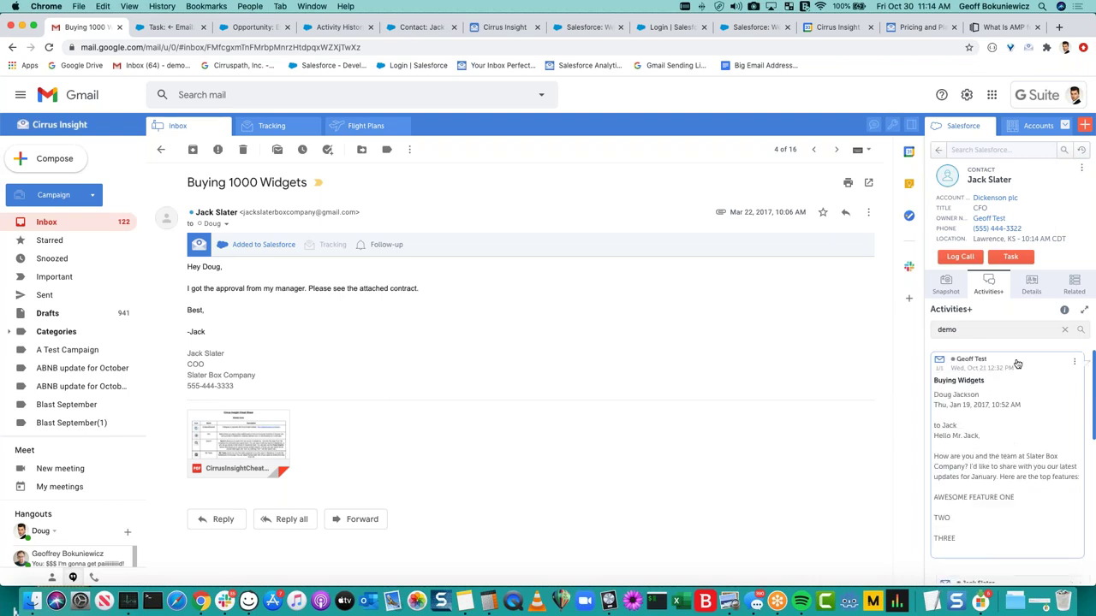
click(1017, 364)
click(1008, 440)
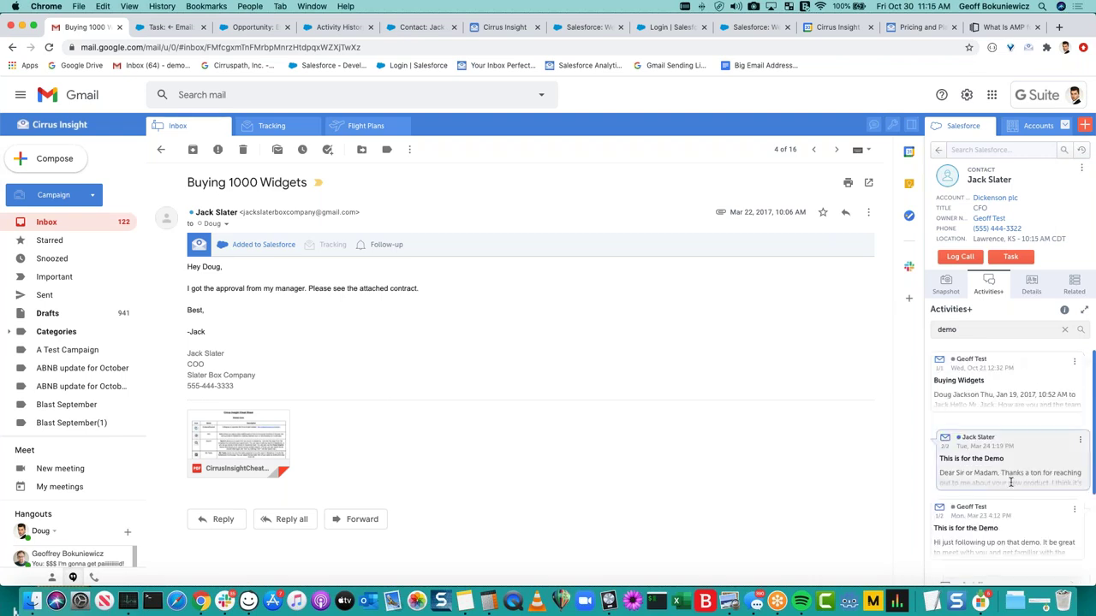
scroll(1010, 482, down, 3)
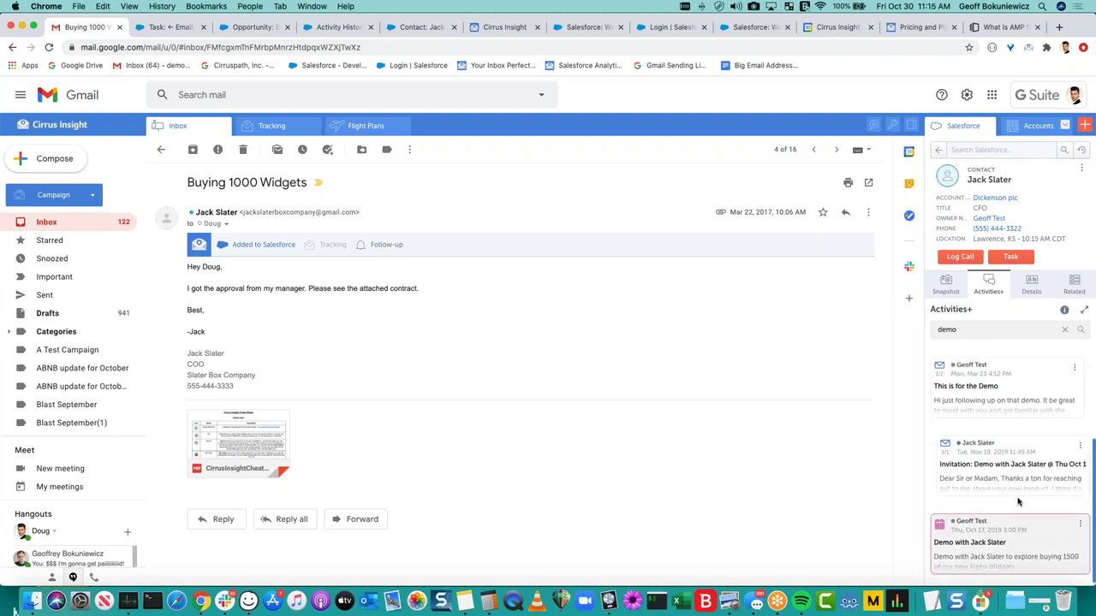
scroll(1020, 496, up, 3)
click(1064, 329)
click(1010, 331)
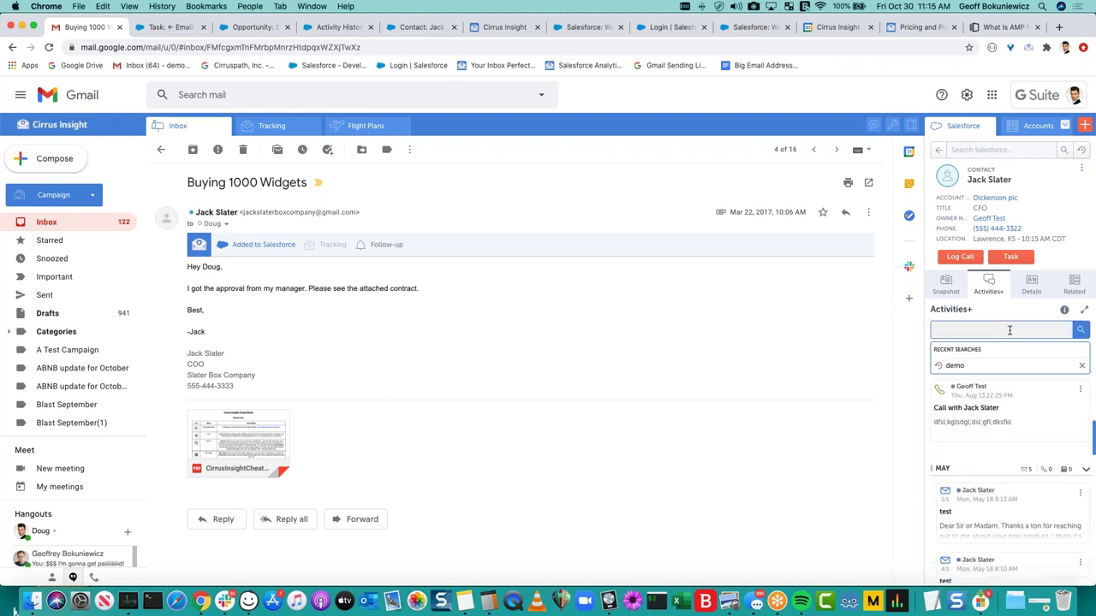
text(demo)
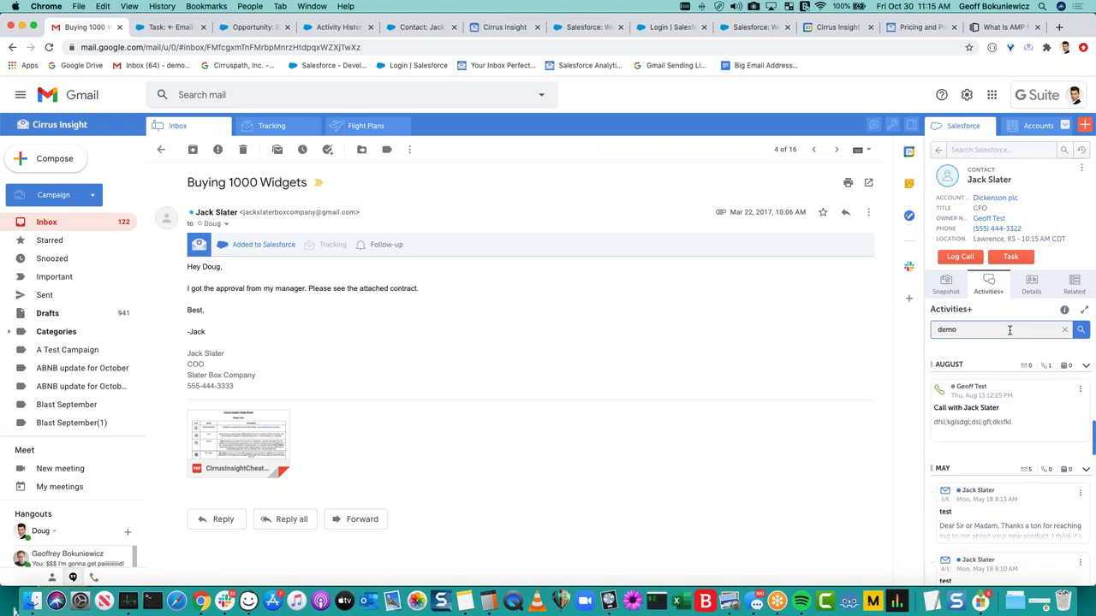
key(BackSpace)
key(BackSpace)
key(BackSpace)
key(BackSpace)
text(contract)
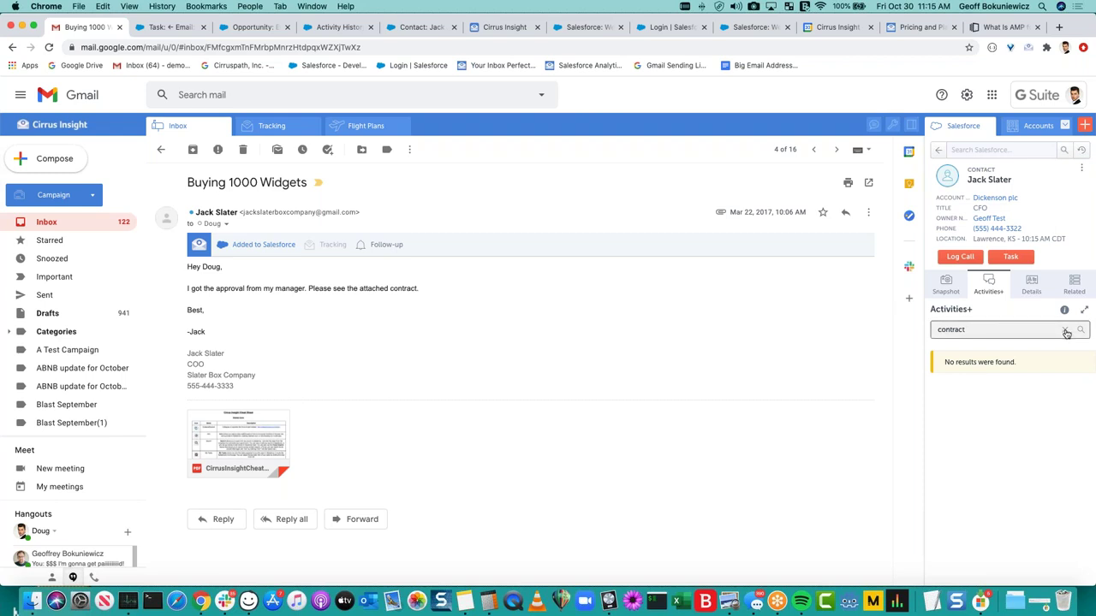
click(1066, 332)
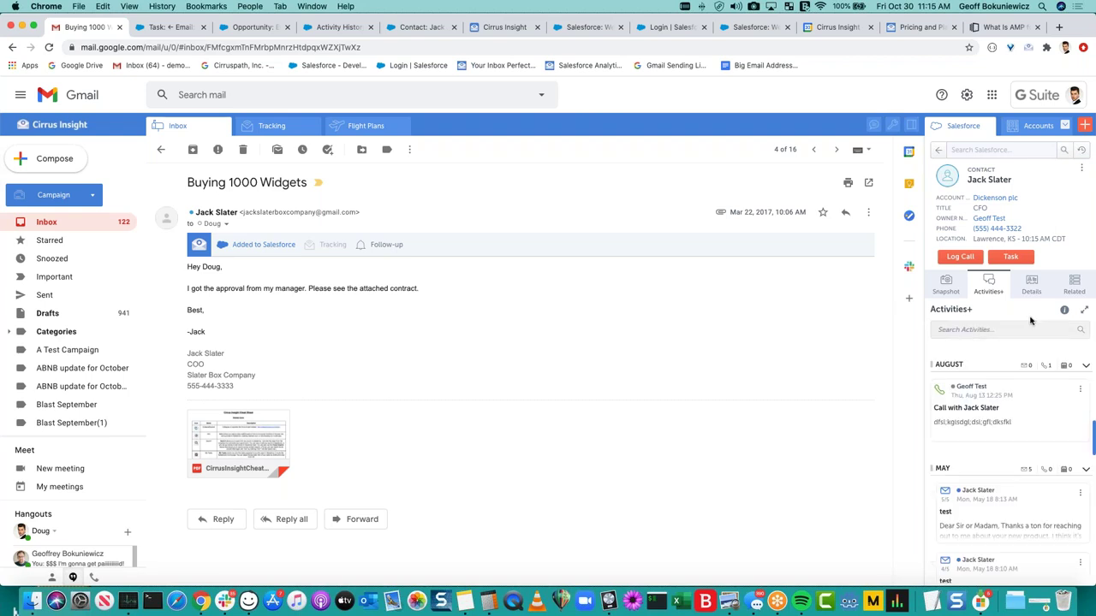
Enlarge Activities+, step through all three tips of its guided tour, then restore the contact details.
click(1083, 310)
click(1064, 187)
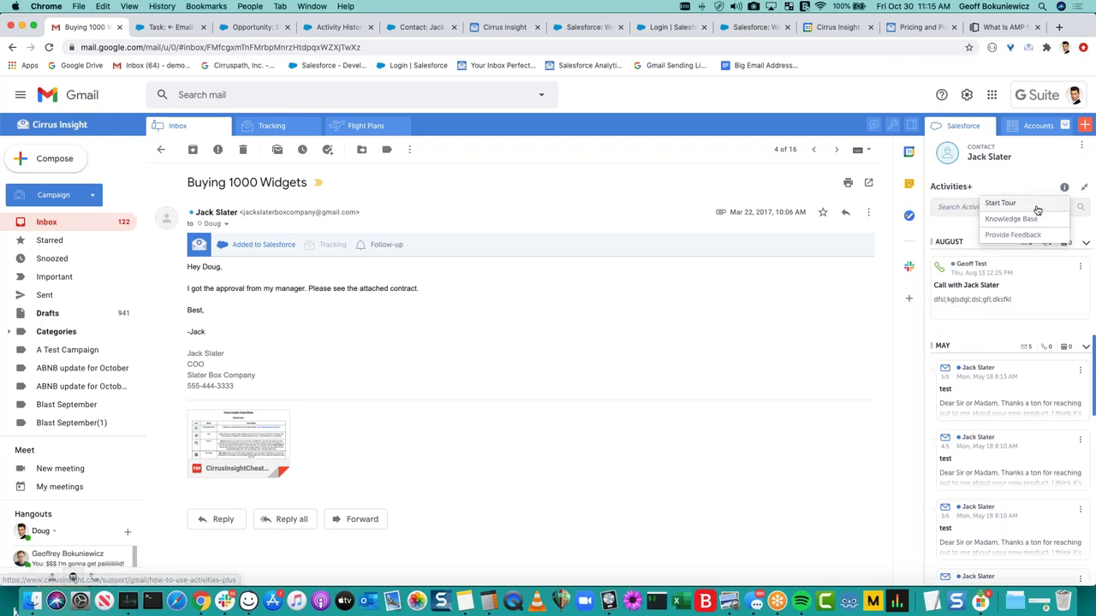
click(1032, 204)
click(1050, 377)
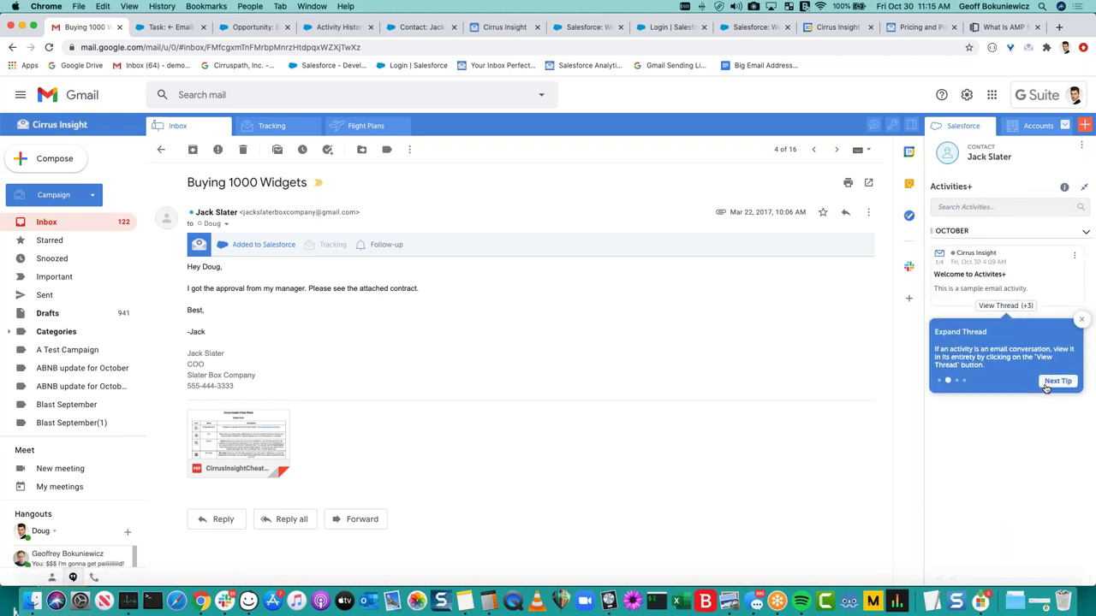
click(1049, 385)
click(1050, 390)
click(1046, 348)
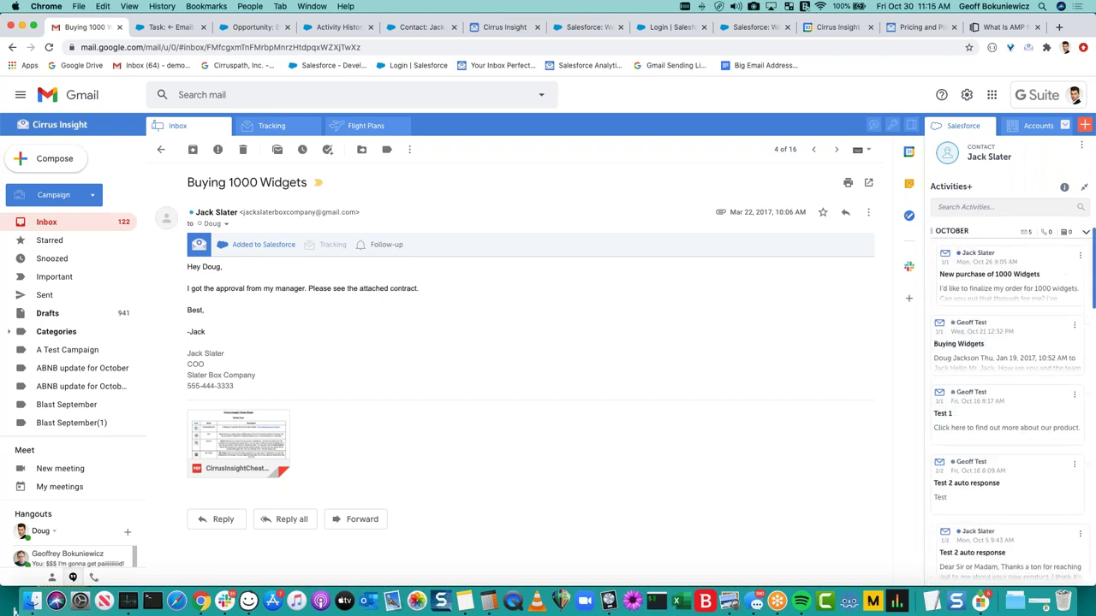
click(1085, 187)
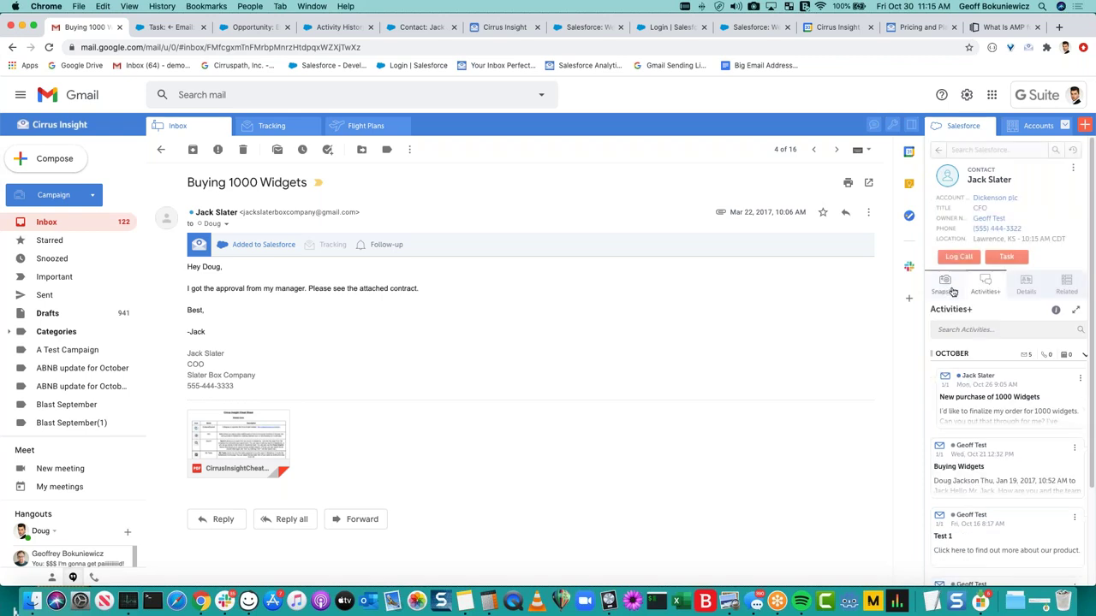
Quick Add the Buying 1000 Widgets email to Salesforce, check Activities+, and return to Snapshot.
click(950, 289)
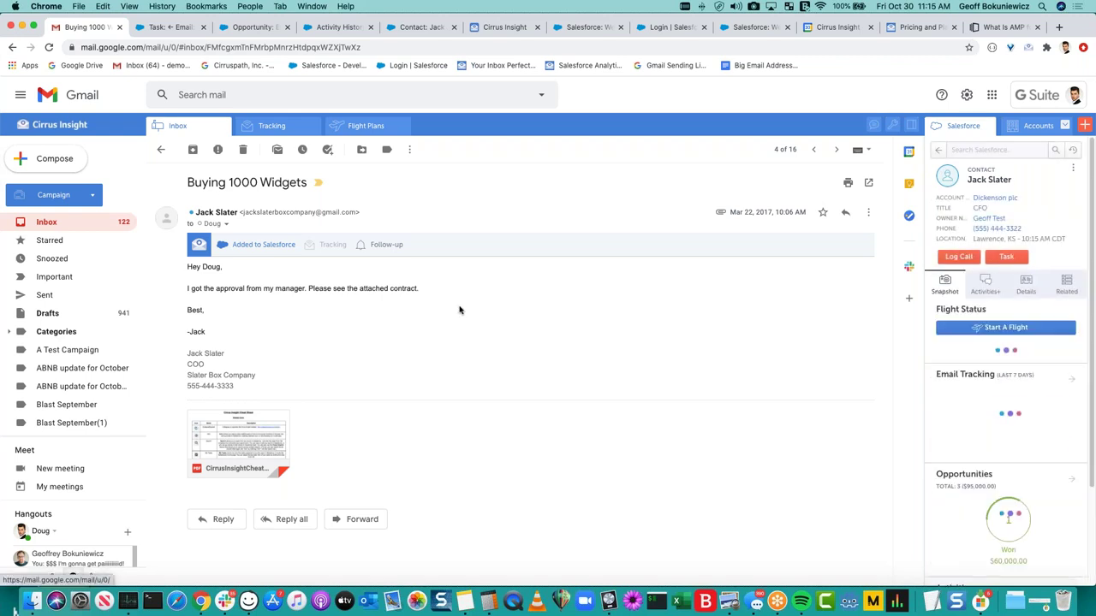
click(264, 244)
click(294, 327)
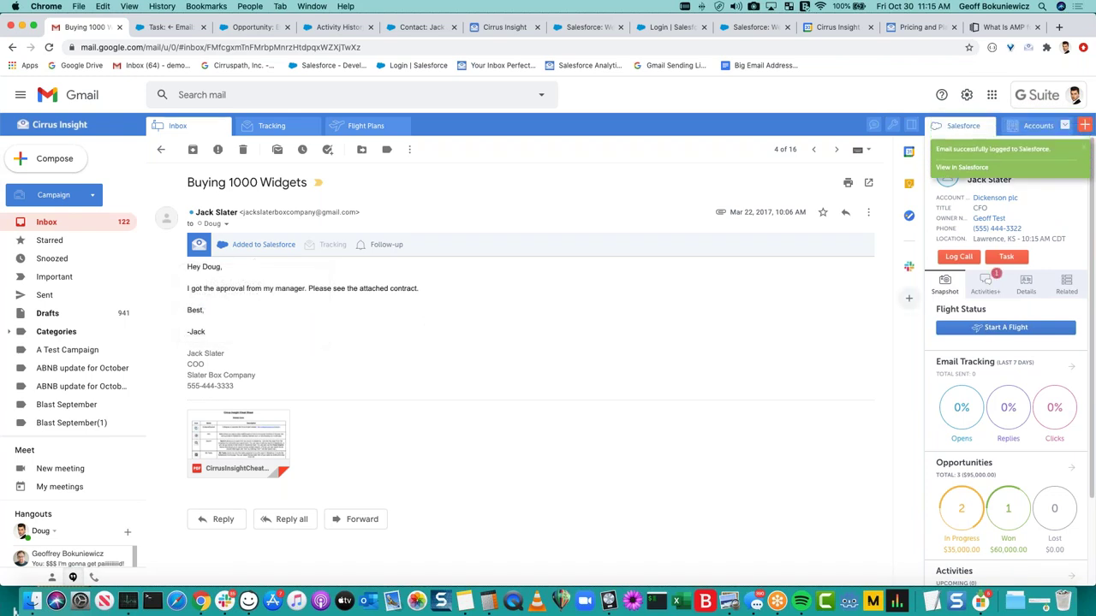
click(987, 286)
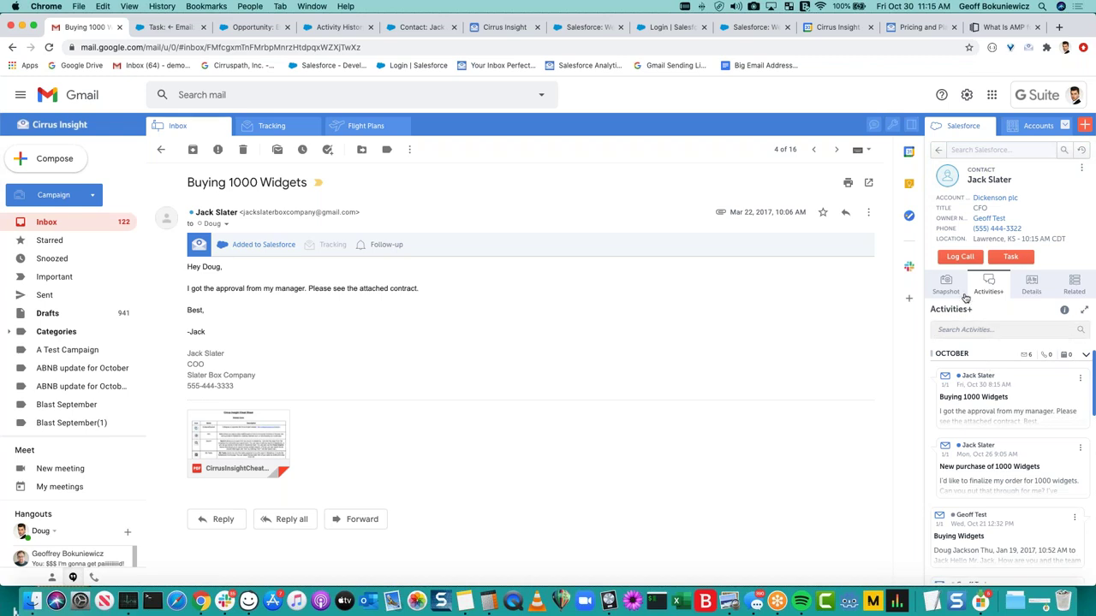
click(962, 291)
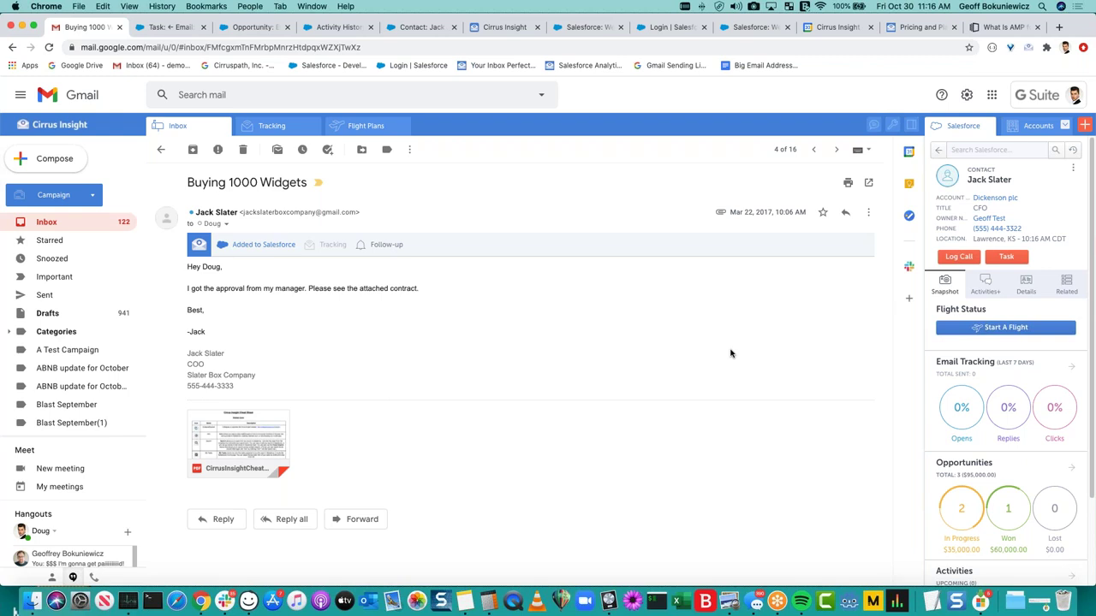
Open Activities+ and scroll the cards, led by the Oct 30 'Buying 1000 Widgets' email.
click(994, 288)
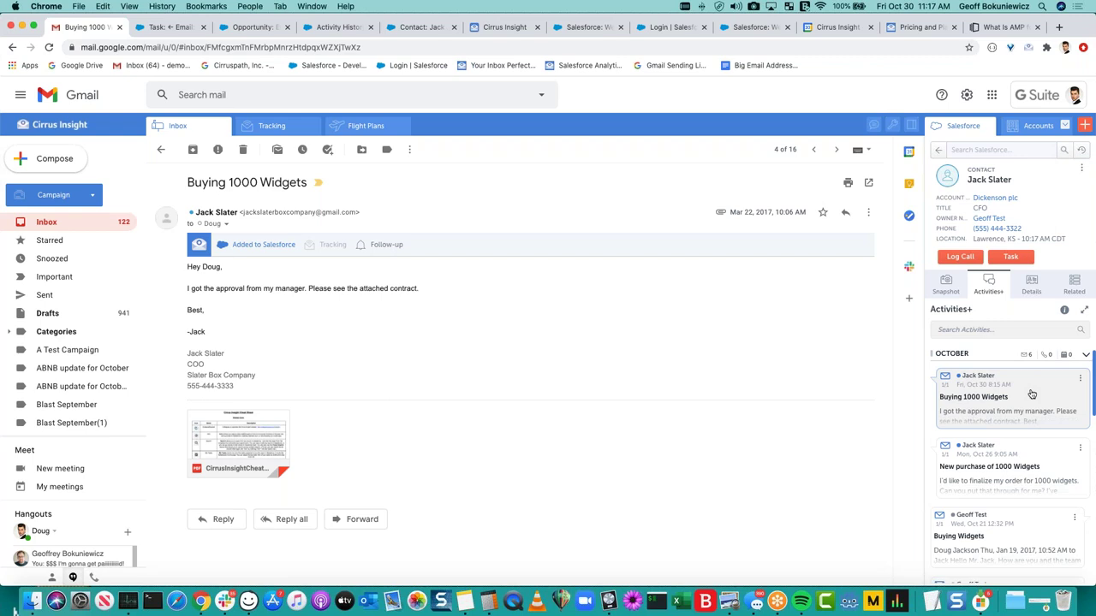
scroll(1032, 393, down, 1)
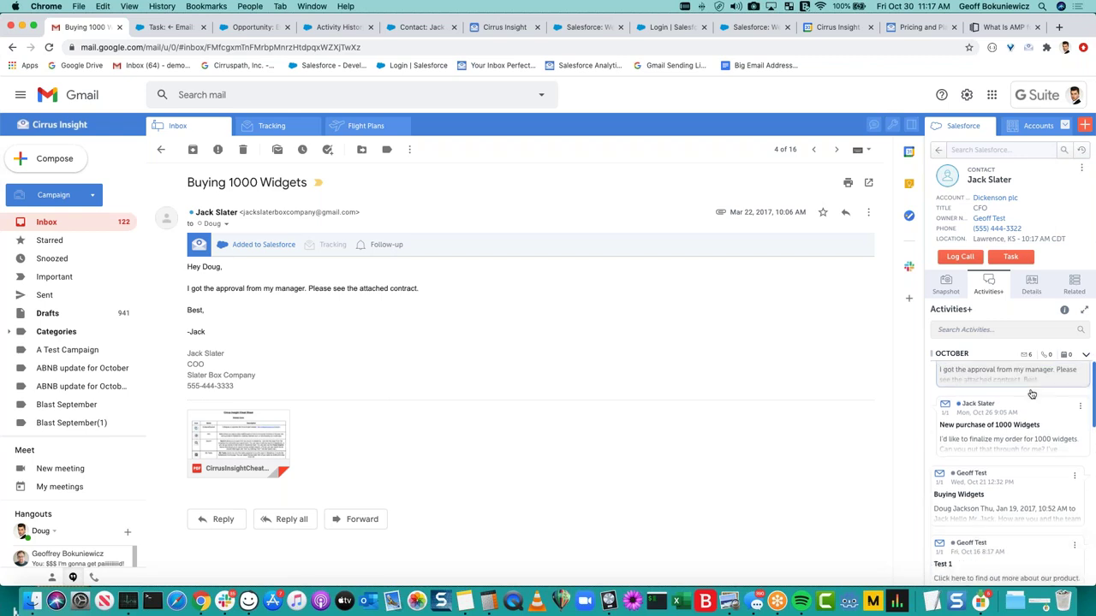
scroll(1032, 393, up, 1)
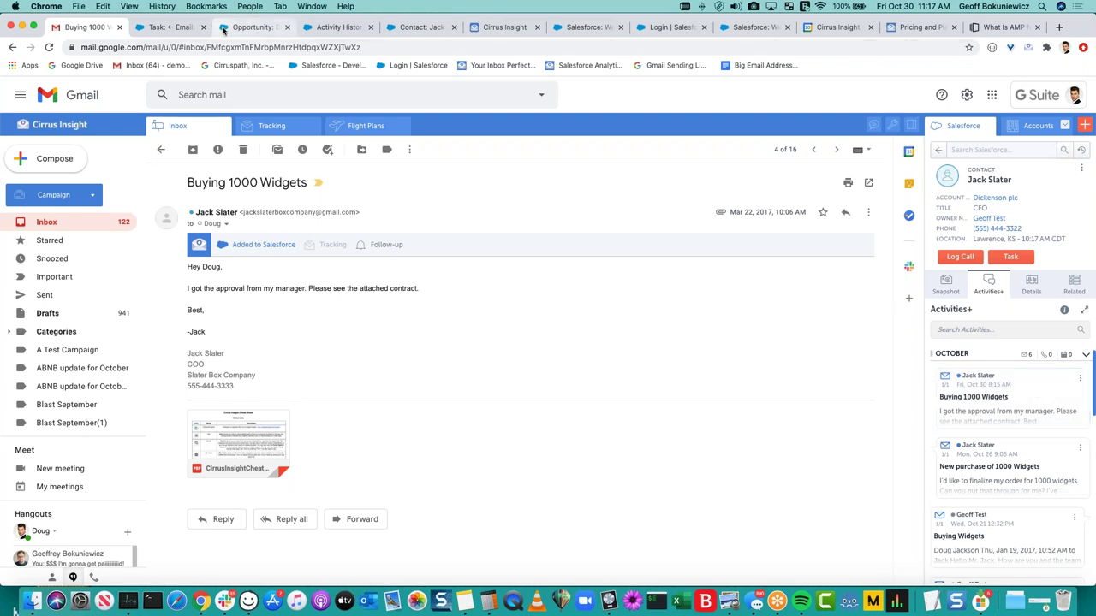
Review the contact's Salesforce activity history, then show the email's Snapshot (2 open, 1 won opportunities).
click(342, 30)
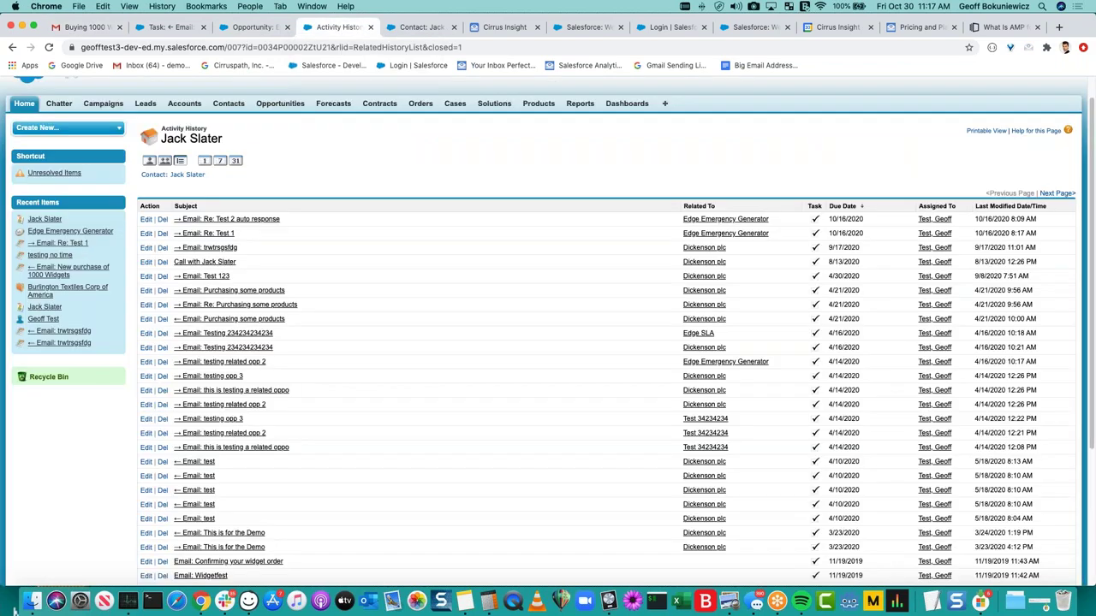
click(110, 30)
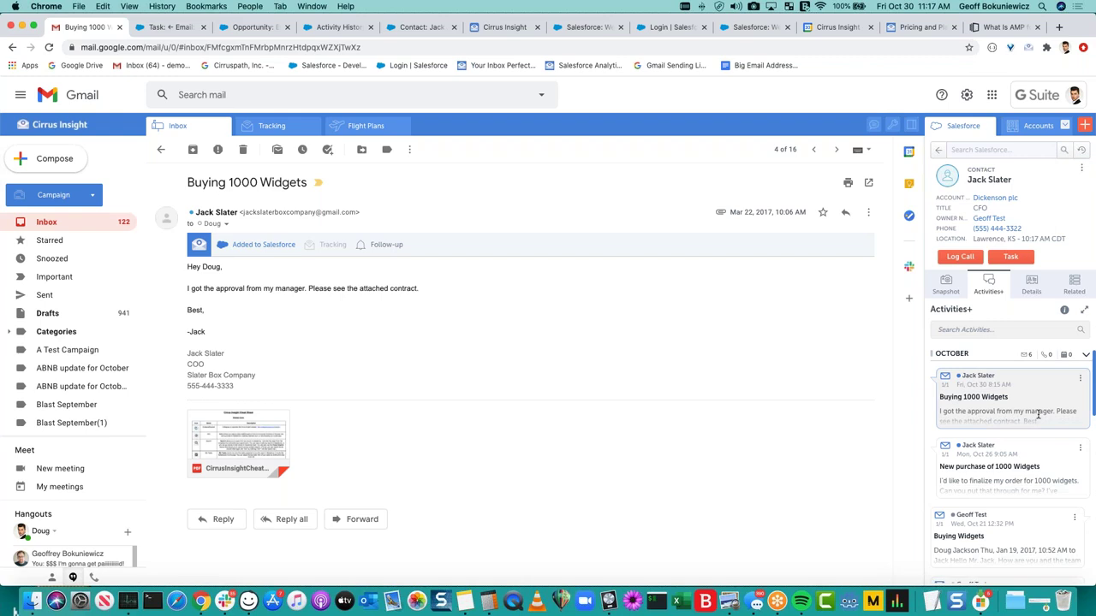
click(997, 334)
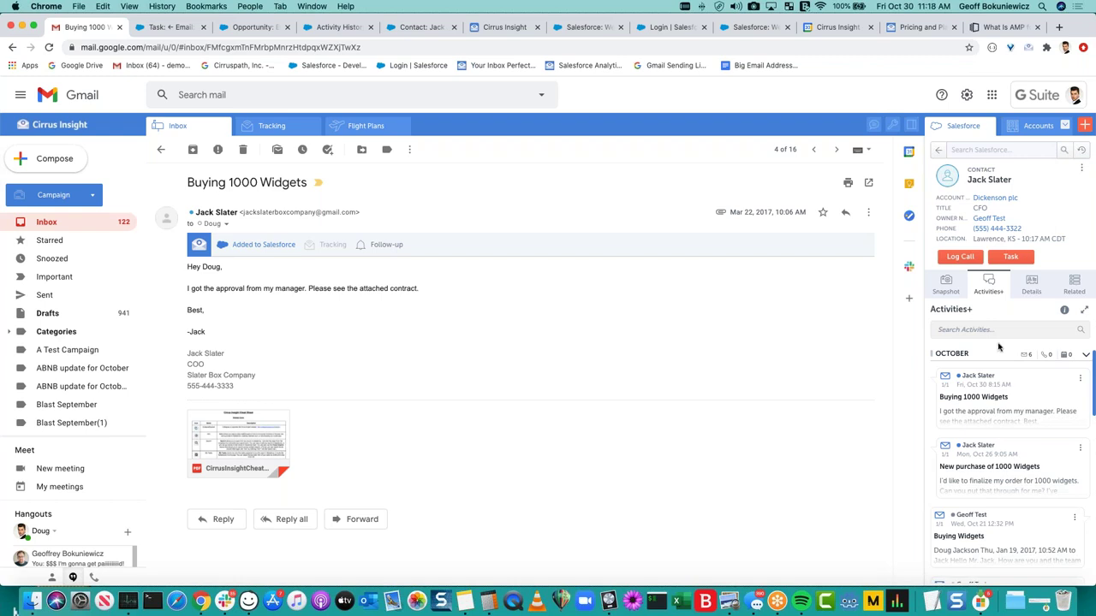
click(946, 284)
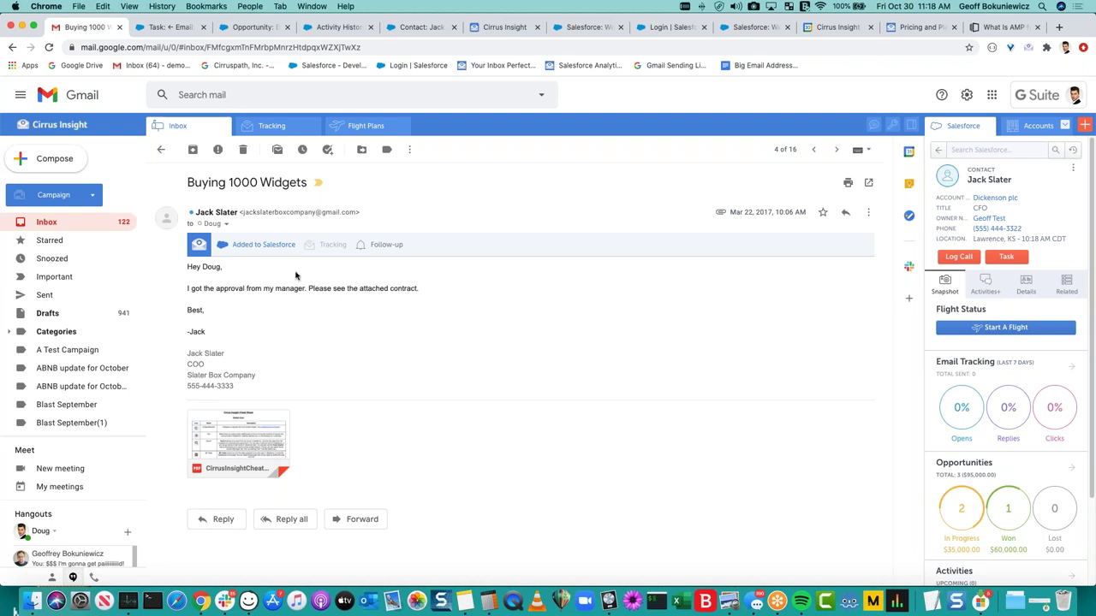
click(257, 245)
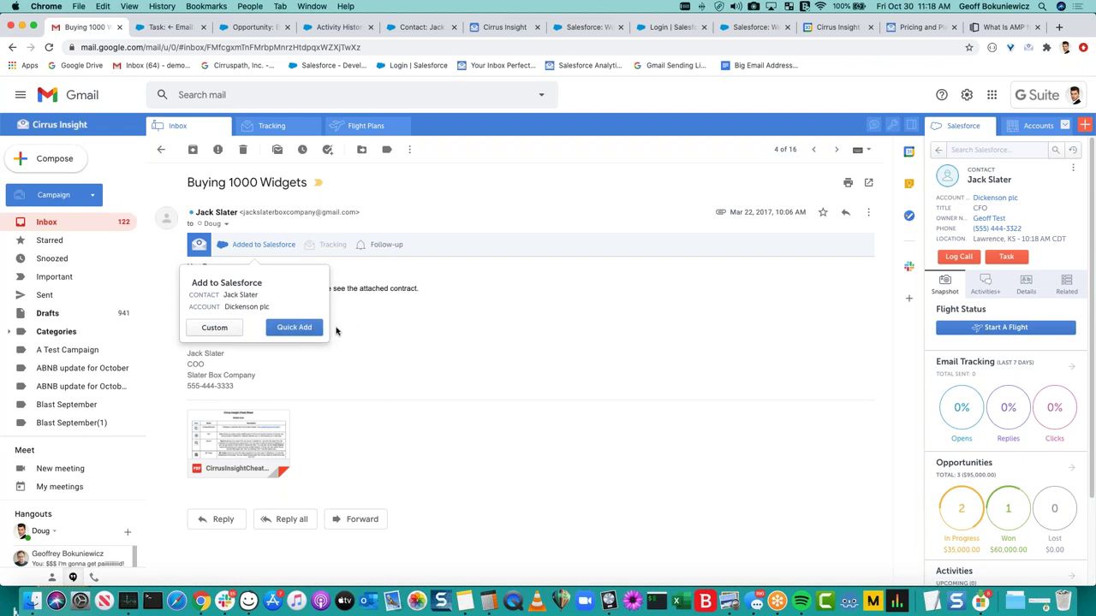
click(405, 326)
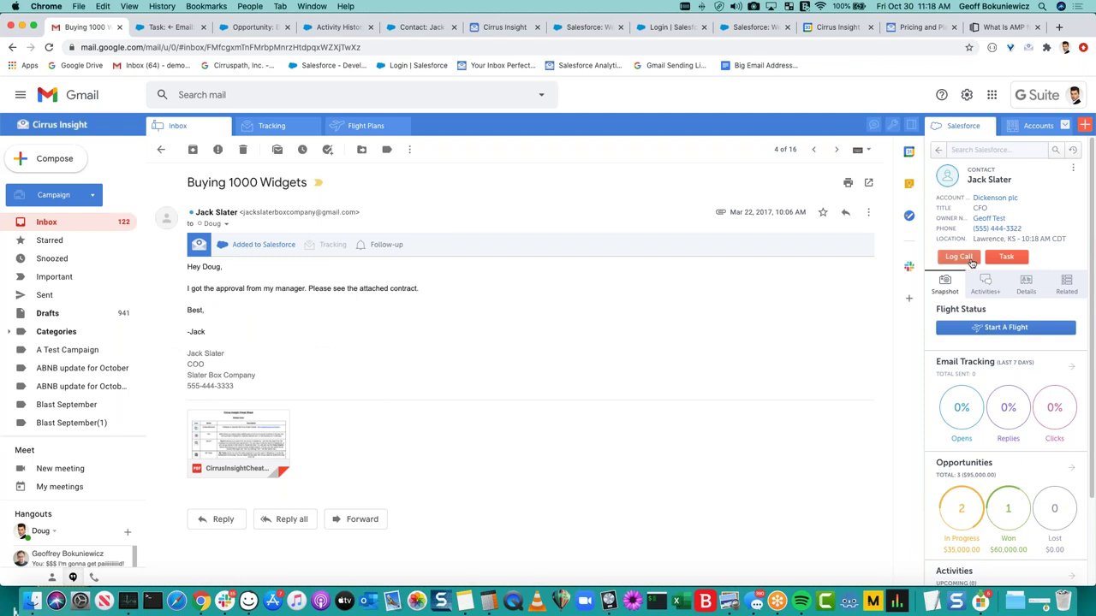
Log and save a completed call task 'Call <contact> about contract' due 11/2/2020.
click(960, 258)
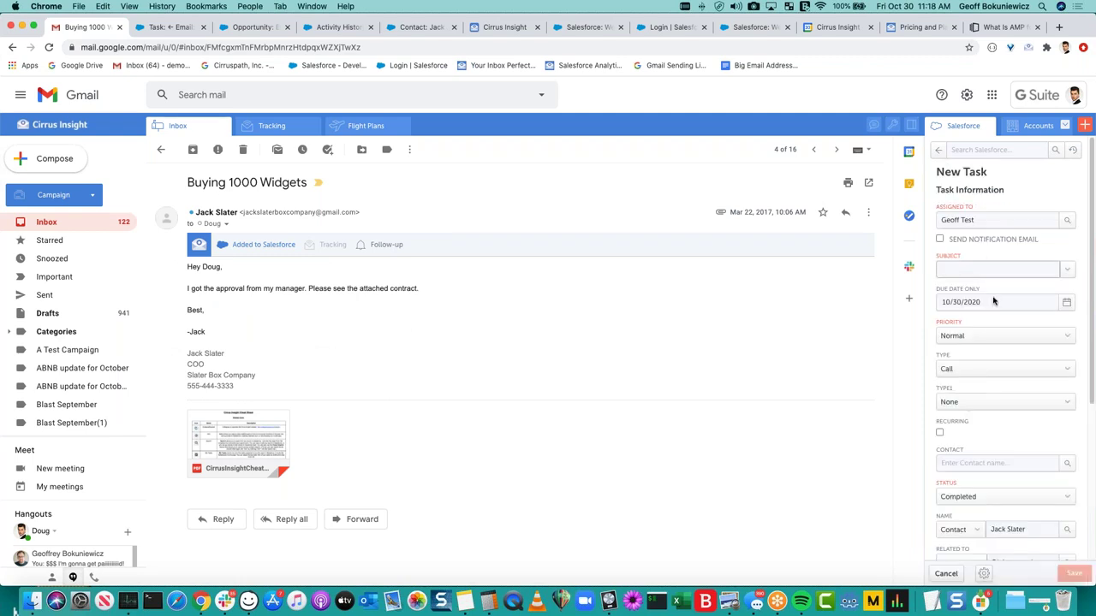
click(985, 249)
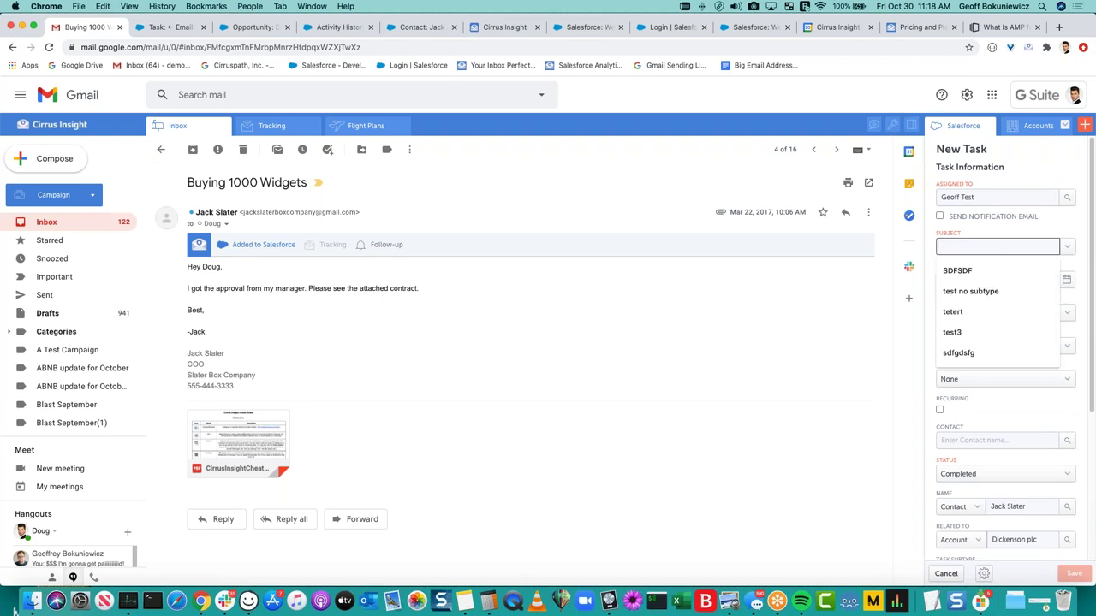
text(Call Jack about )
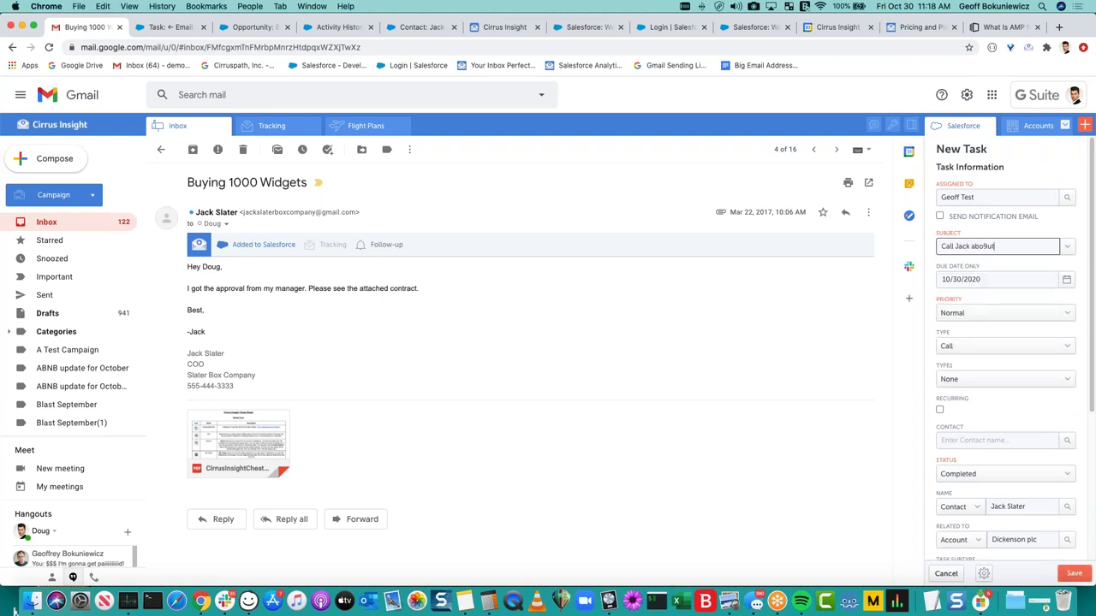
text(contract)
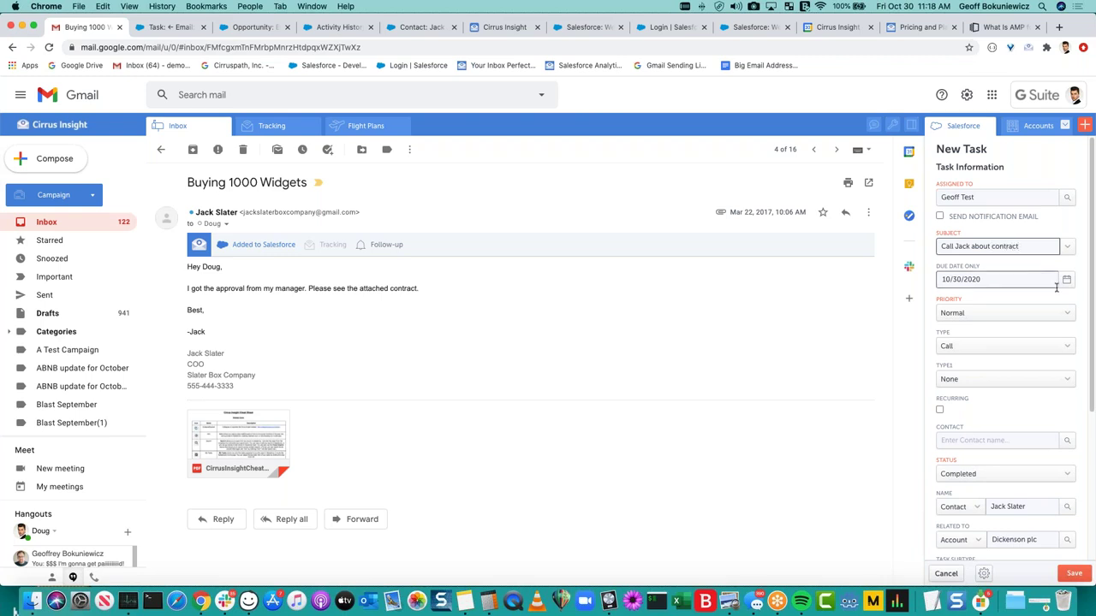
click(1065, 285)
click(1049, 301)
click(970, 345)
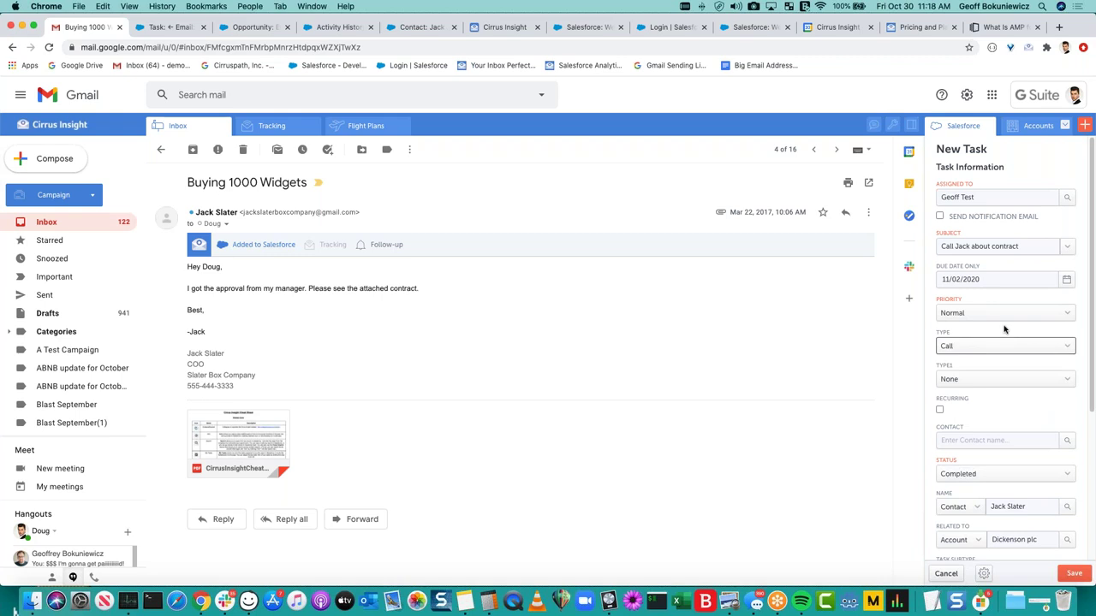
scroll(1004, 330, down, 3)
scroll(1005, 334, down, 4)
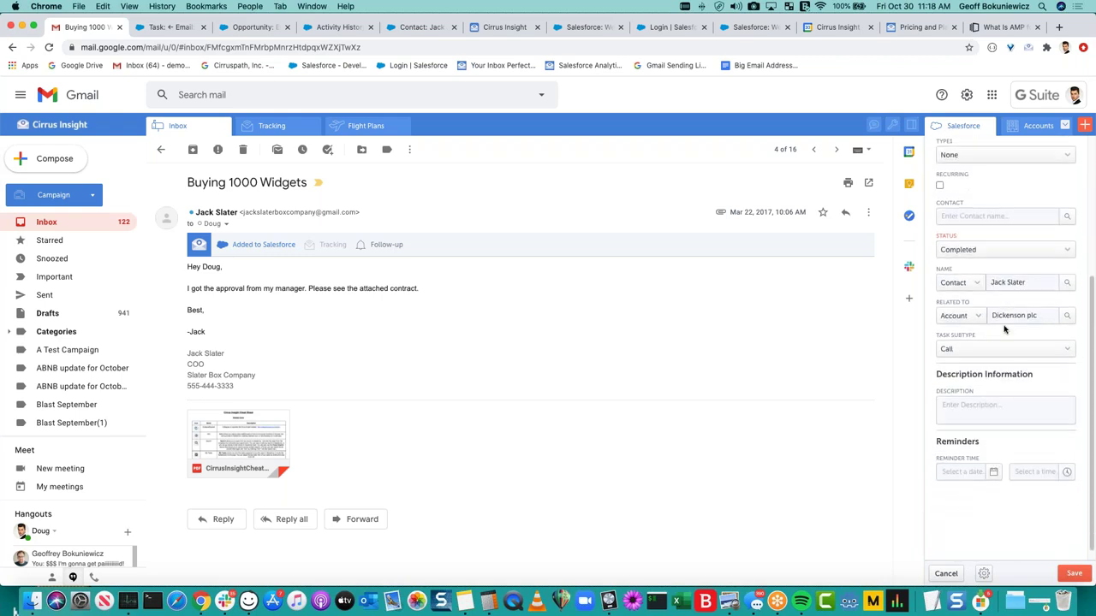
scroll(1007, 402, up, 4)
scroll(1008, 413, up, 3)
click(1073, 573)
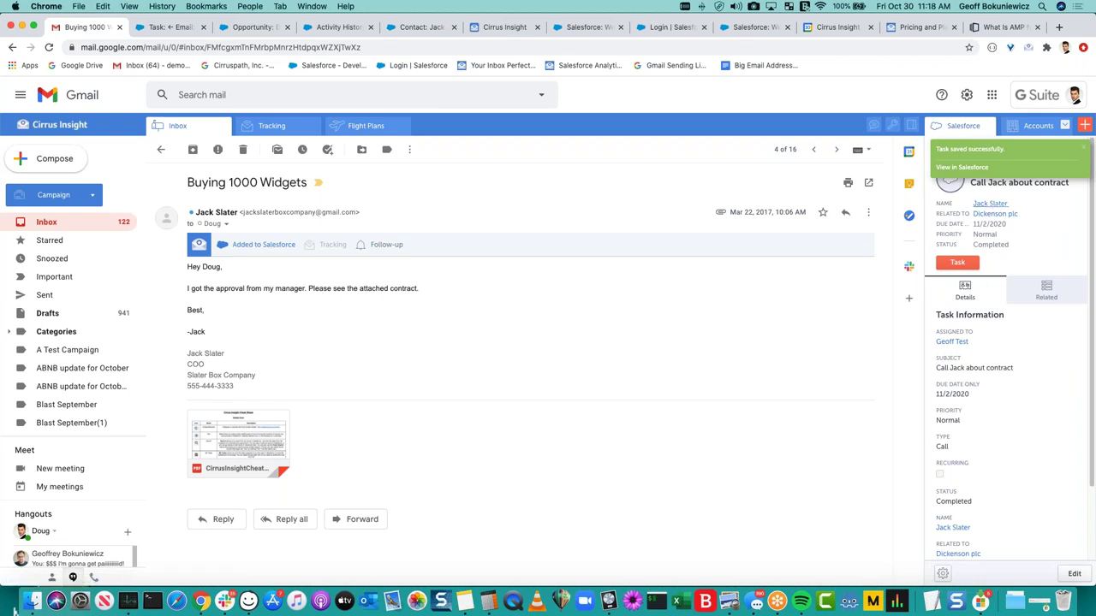
click(990, 203)
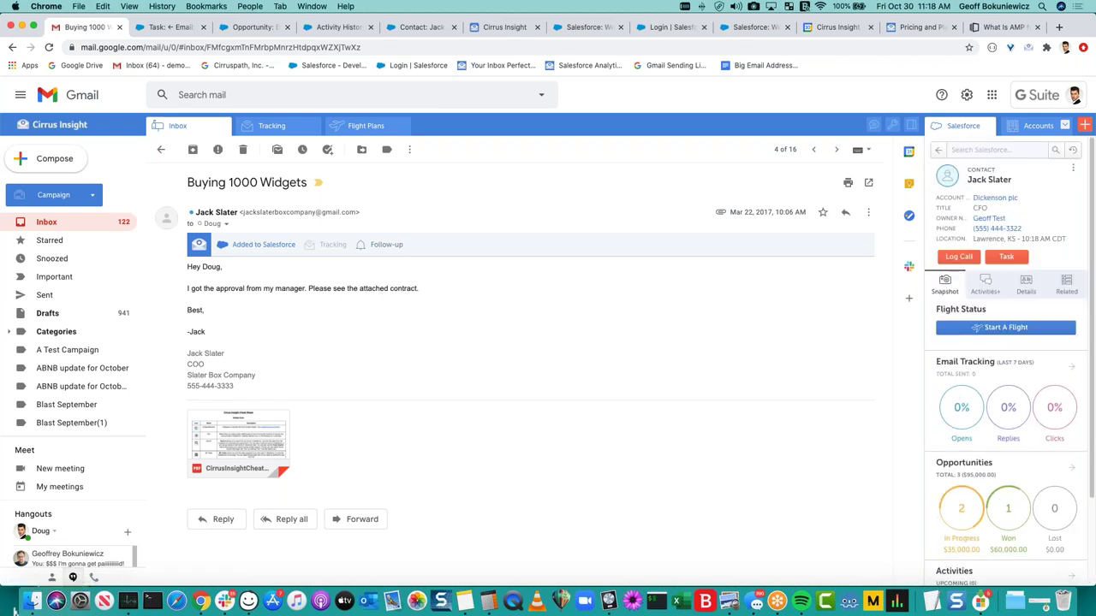
Show the contact's Activities+ timeline with the new contract call listed at the top.
click(985, 285)
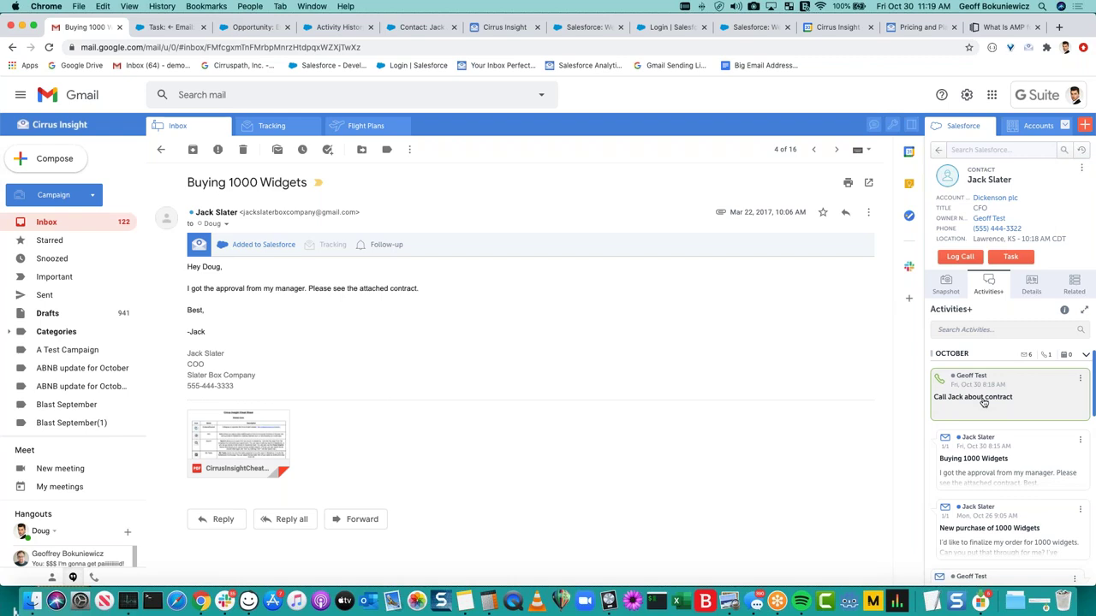
scroll(984, 401, down, 1)
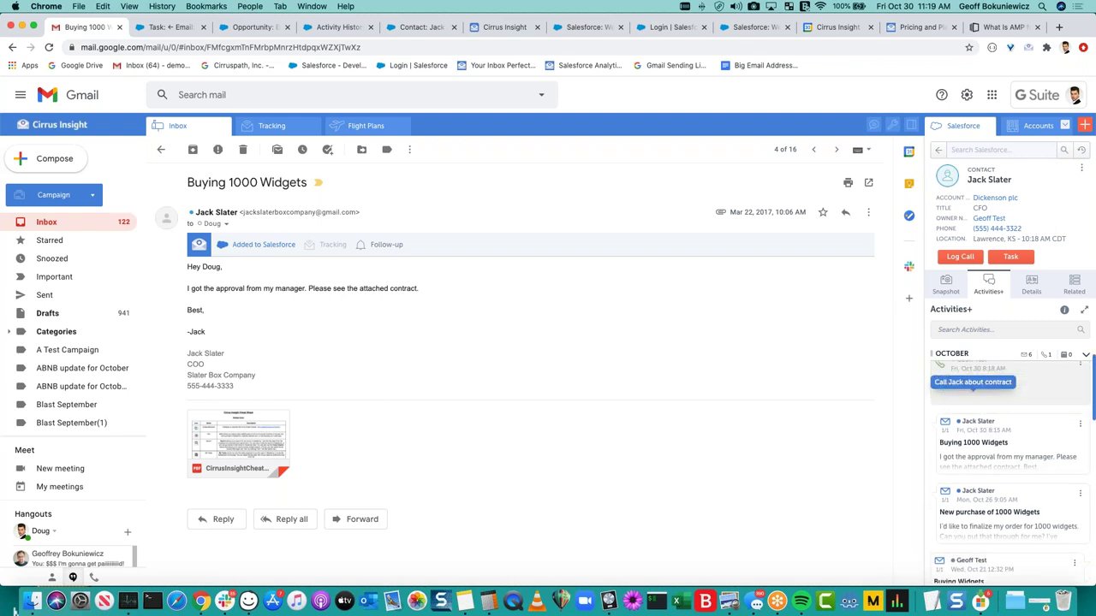
scroll(996, 395, up, 1)
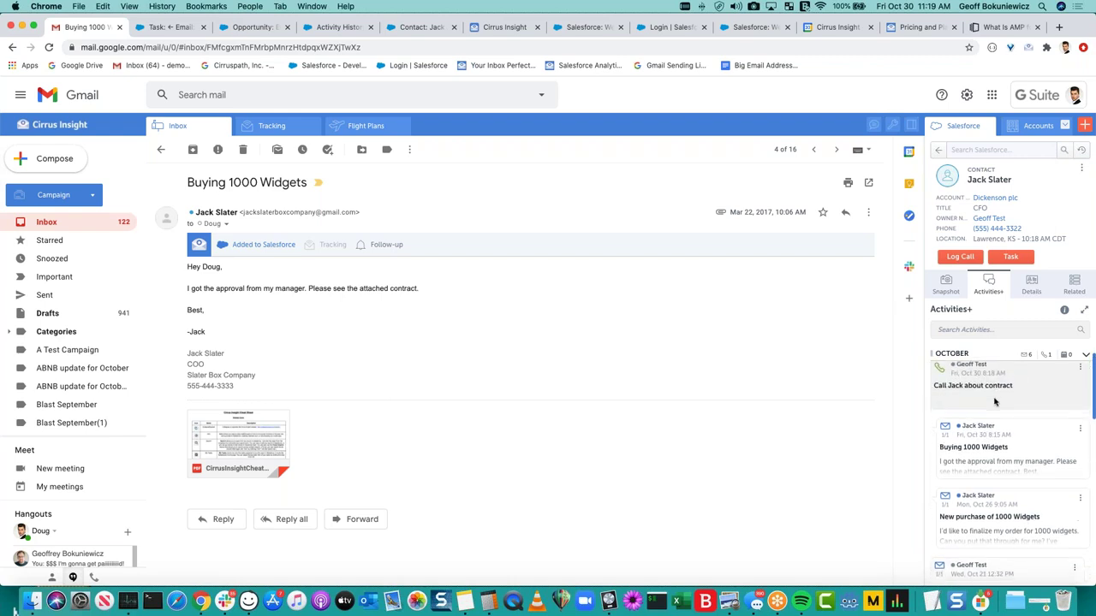
drag(1020, 387, 888, 388)
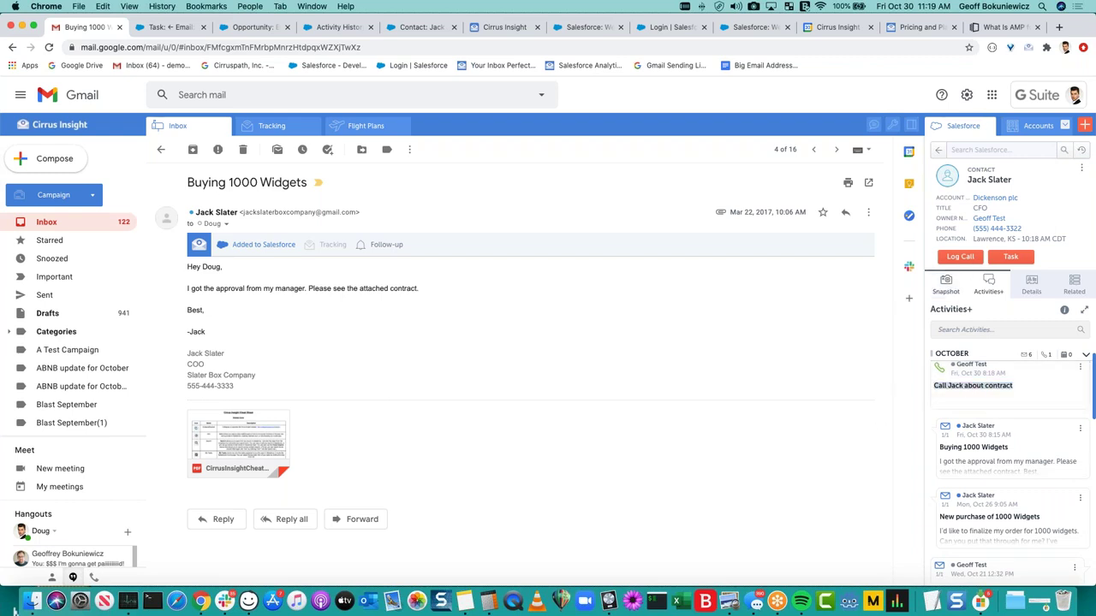
click(960, 295)
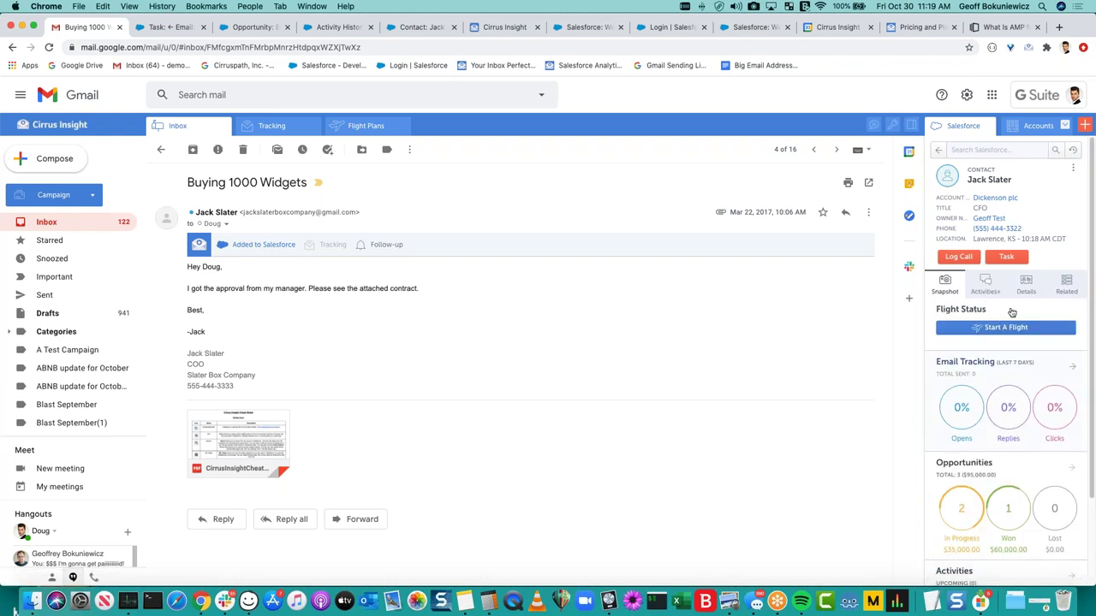
click(992, 284)
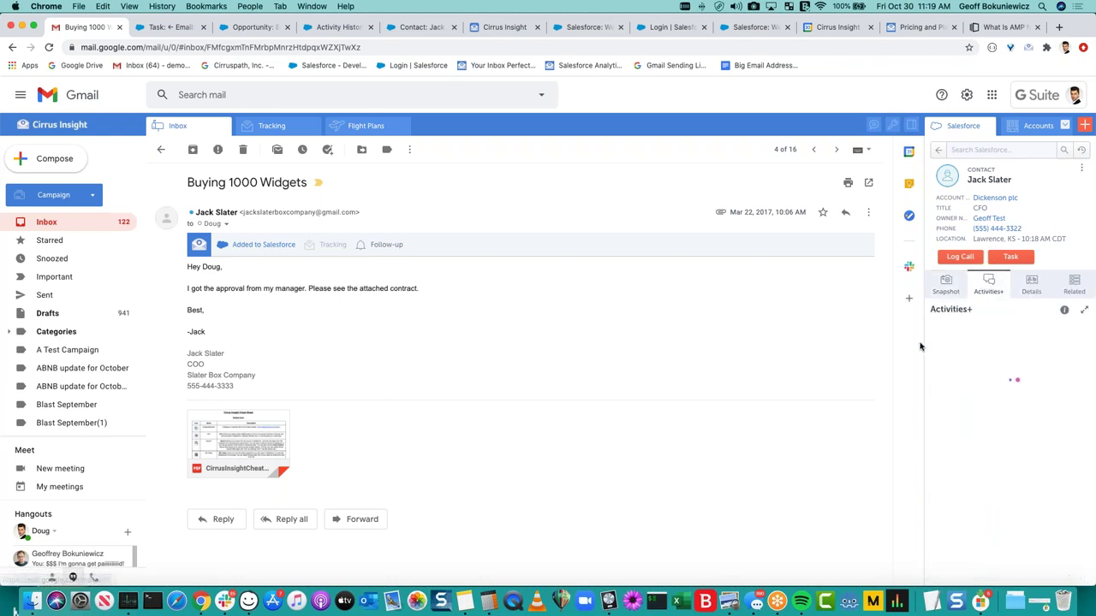
Expand the Activities+ timeline to fill the side panel, then switch to the presentation desktop.
click(1082, 314)
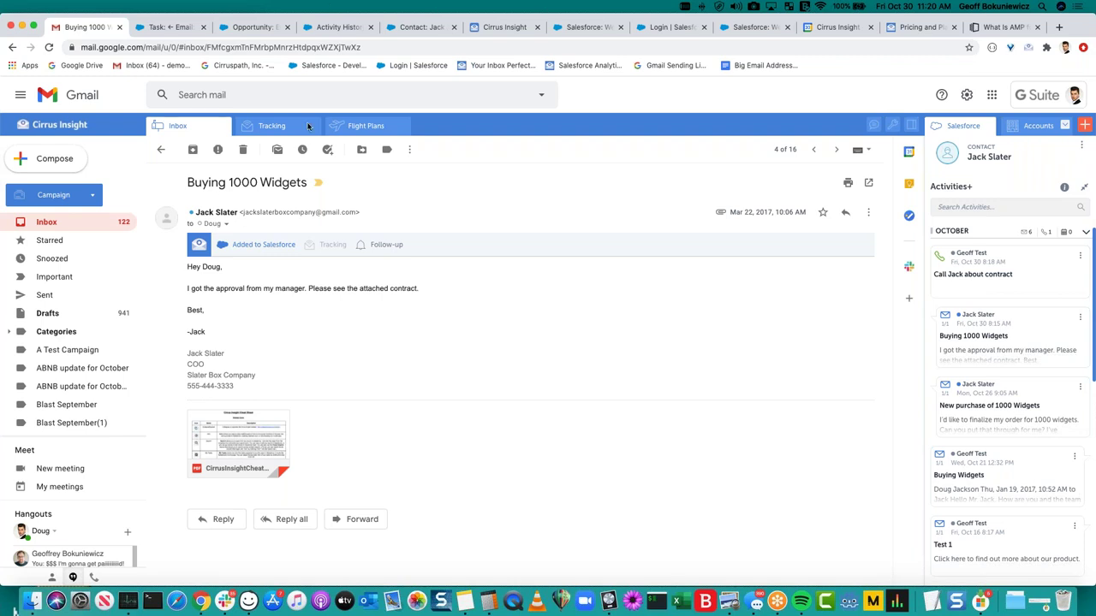
key(ctrl+Right)
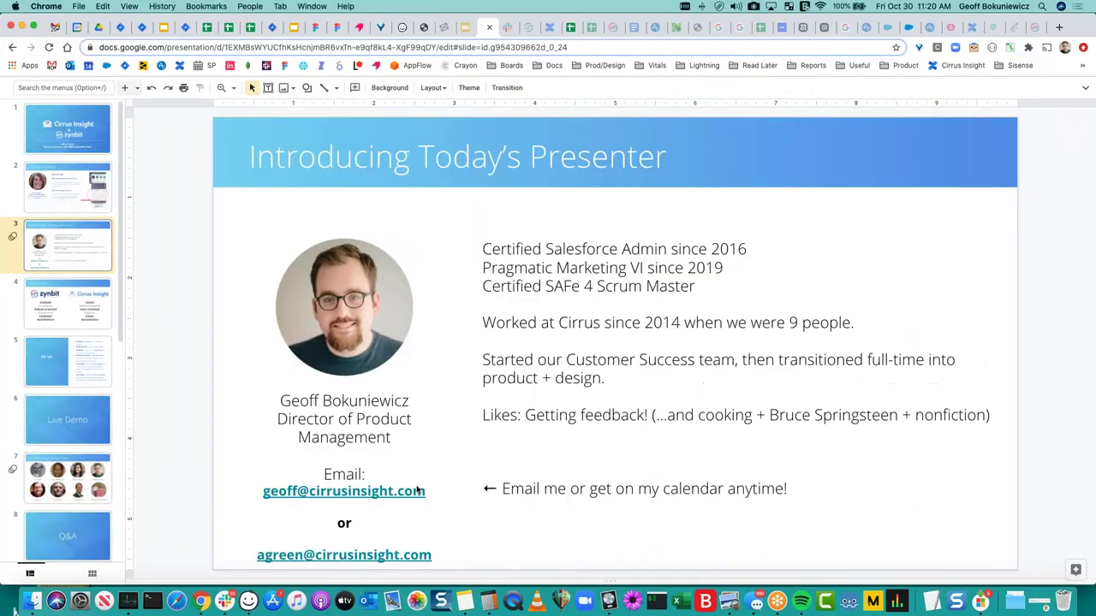
click(265, 490)
double_click(273, 490)
drag(273, 490, 262, 490)
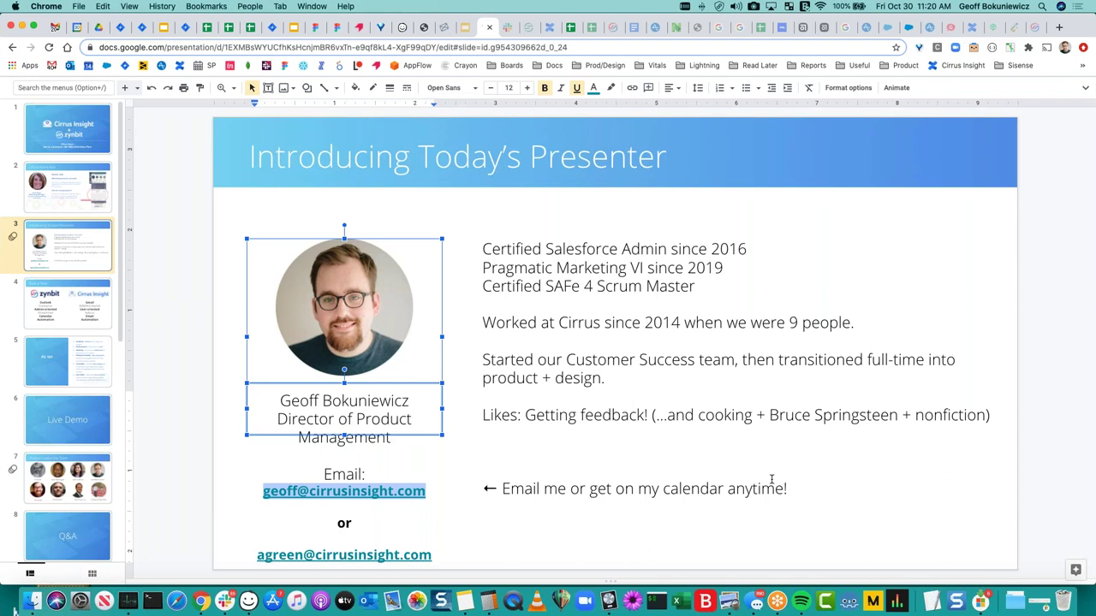
key(ctrl+Left)
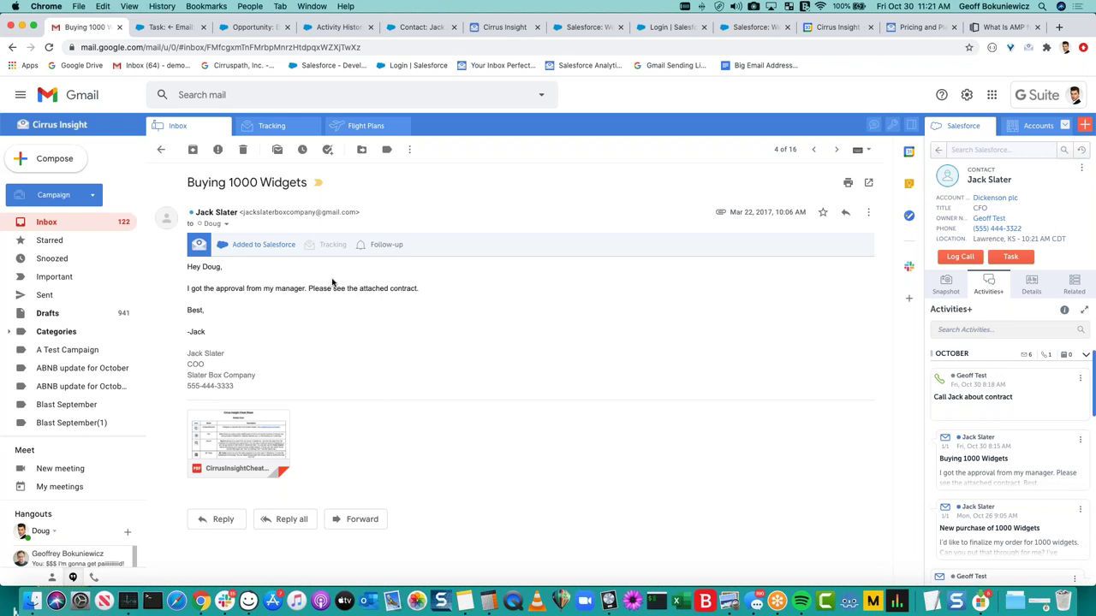
Quick Add the Buying 1000 Widgets email to Salesforce.
click(267, 247)
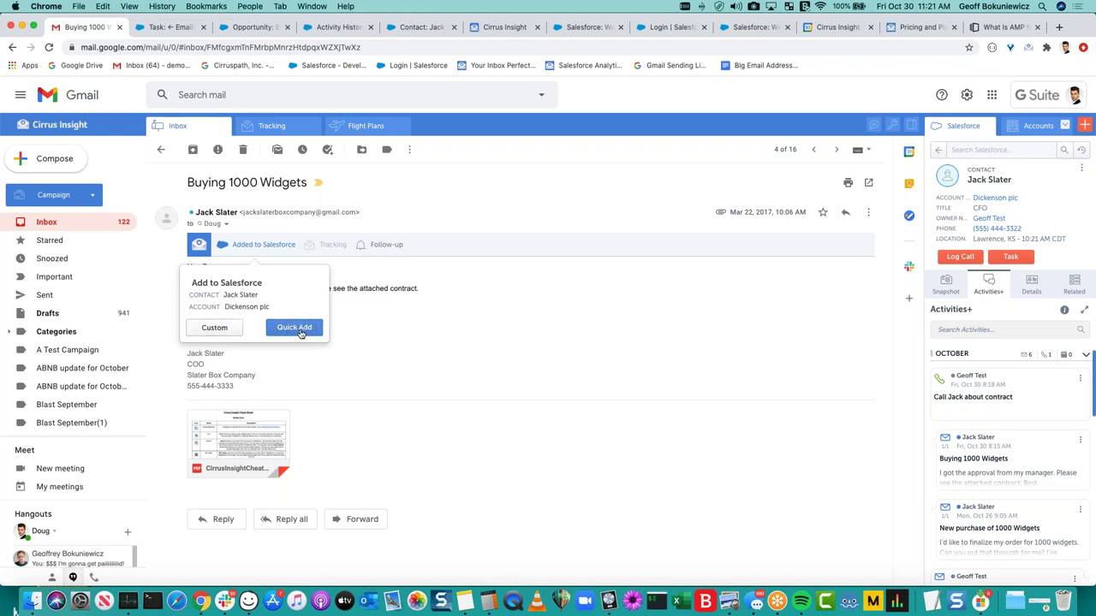
click(301, 333)
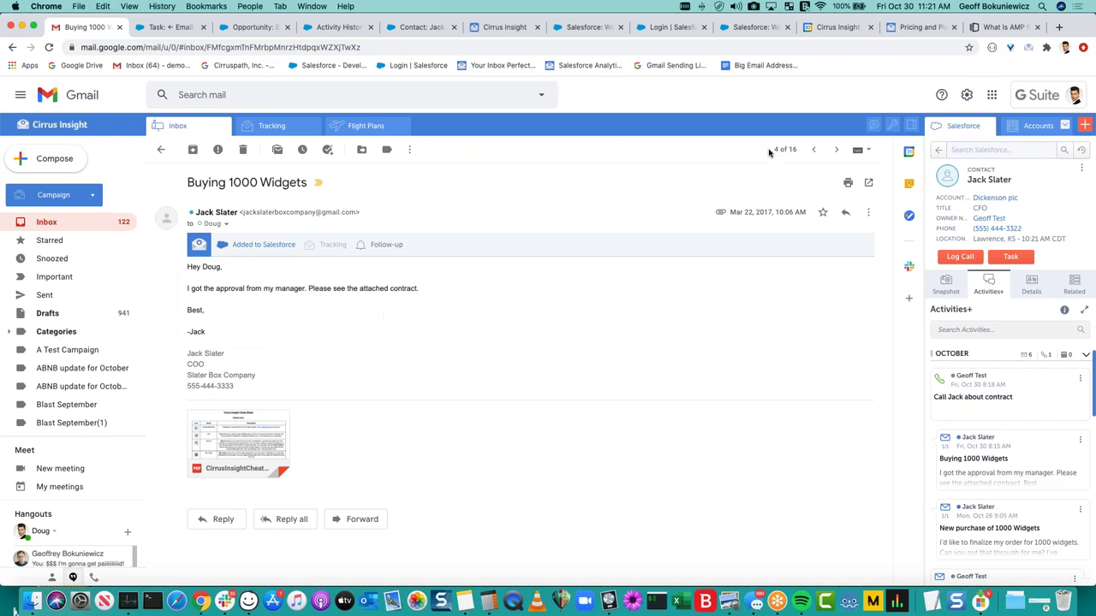
Look over the Email Sync settings, then show Google Calendar's Oct 25–31 week beside Gmail.
click(873, 125)
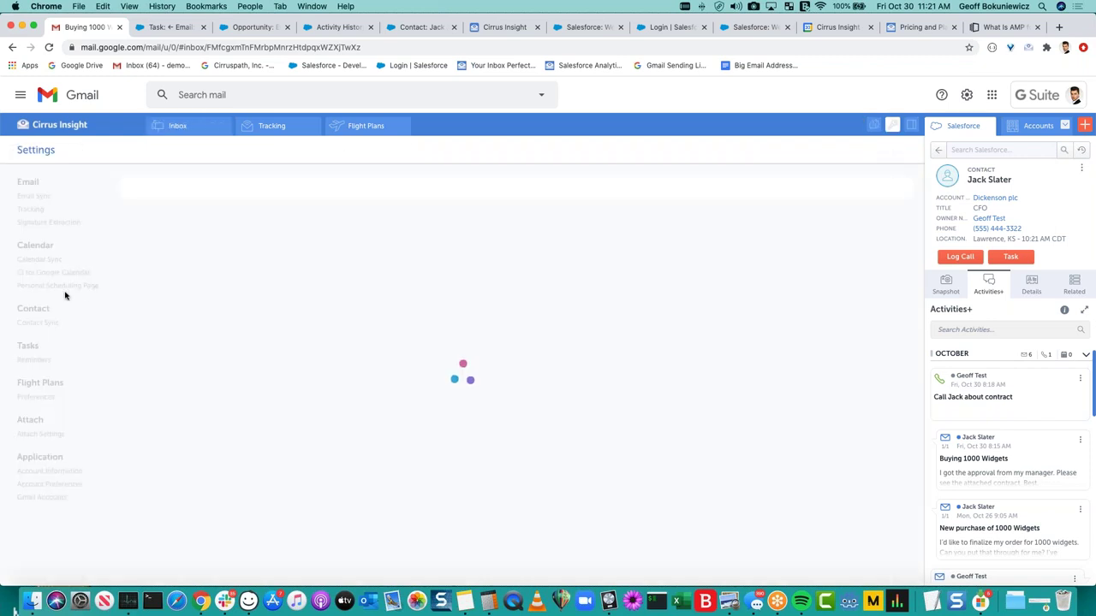
click(30, 196)
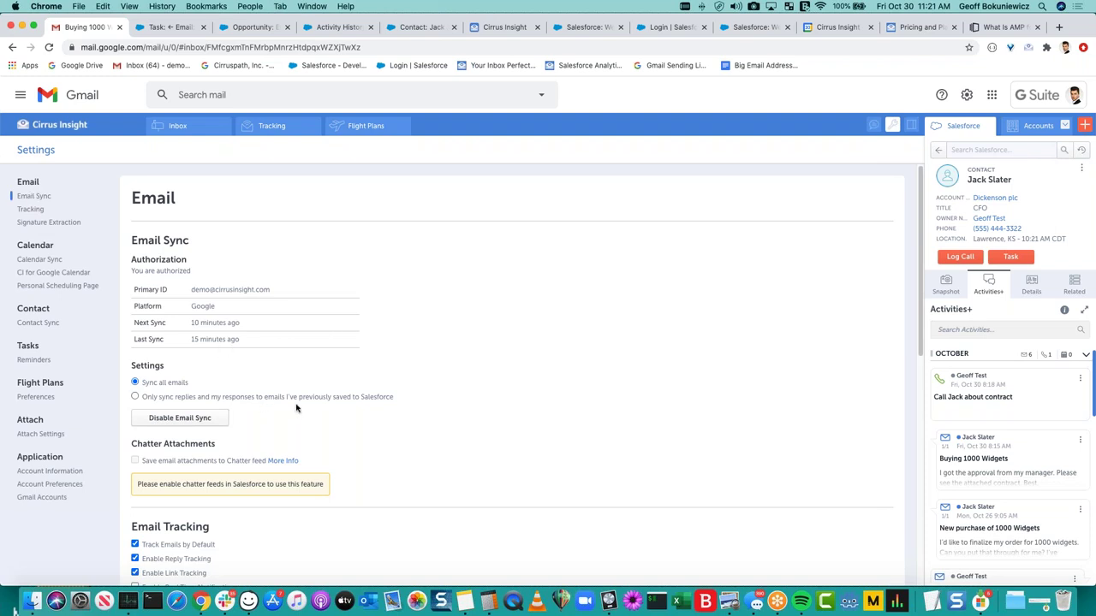
click(195, 134)
drag(818, 33, 171, 29)
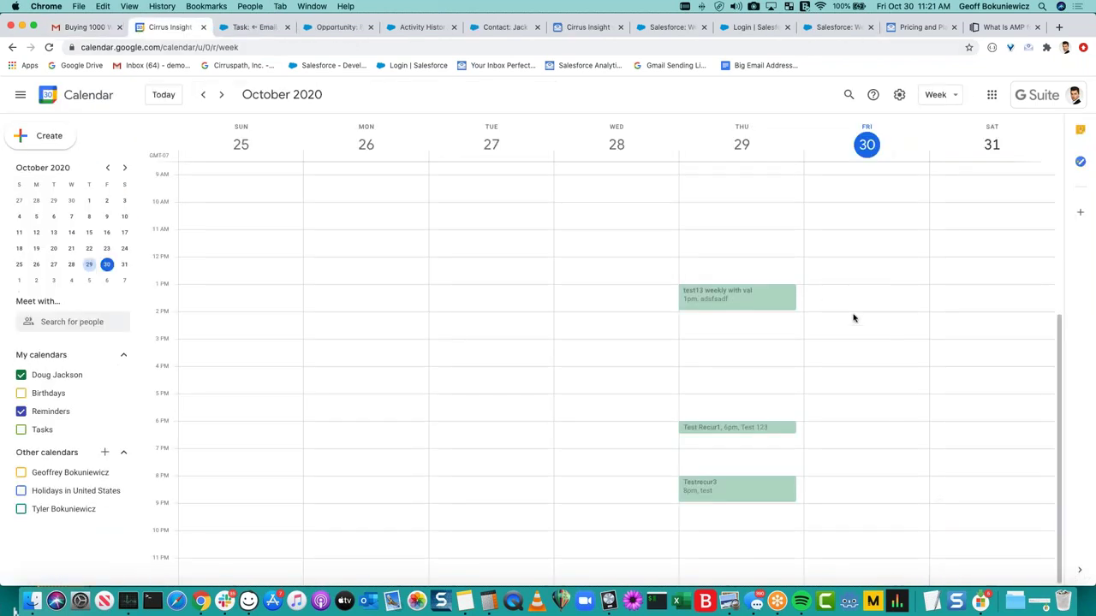
Draft a Friday Oct 30, 2–3pm event titled 'Meet with <contact>' with the contact as guest.
click(853, 317)
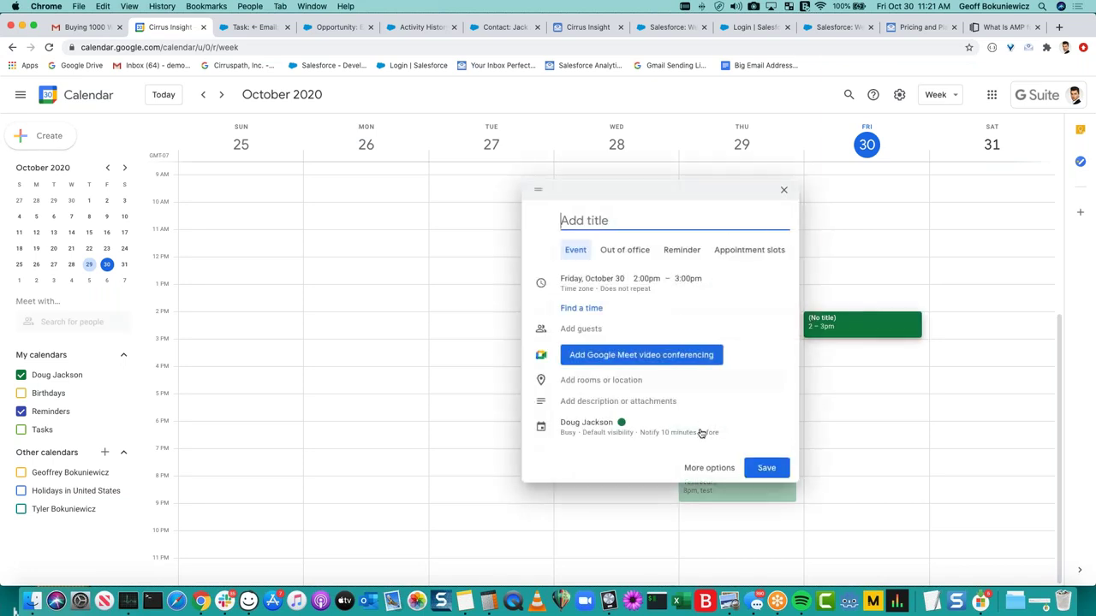
click(695, 468)
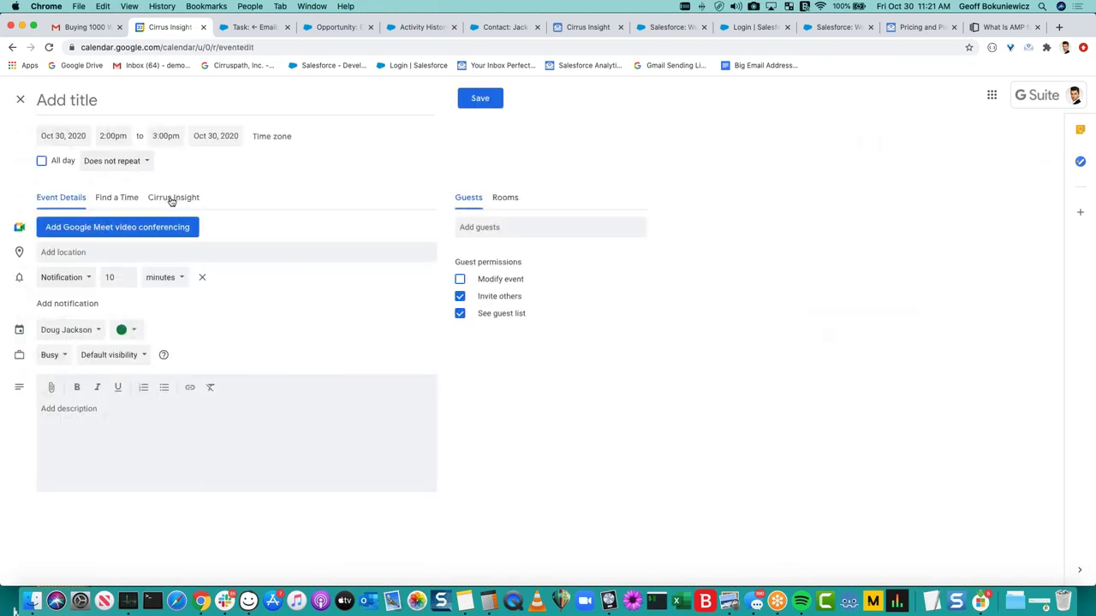
click(171, 198)
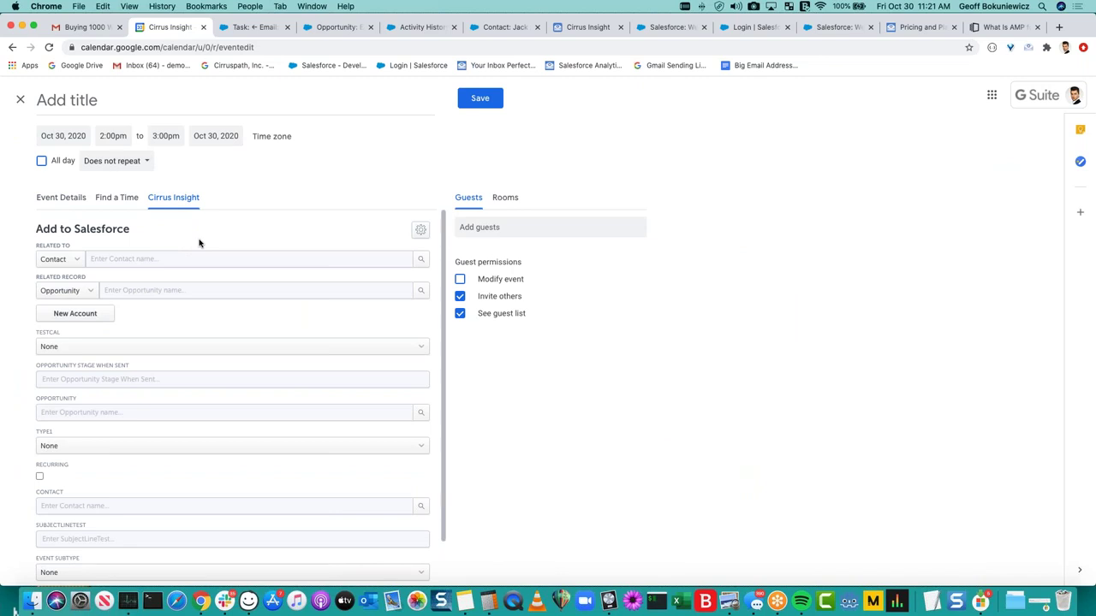
click(158, 101)
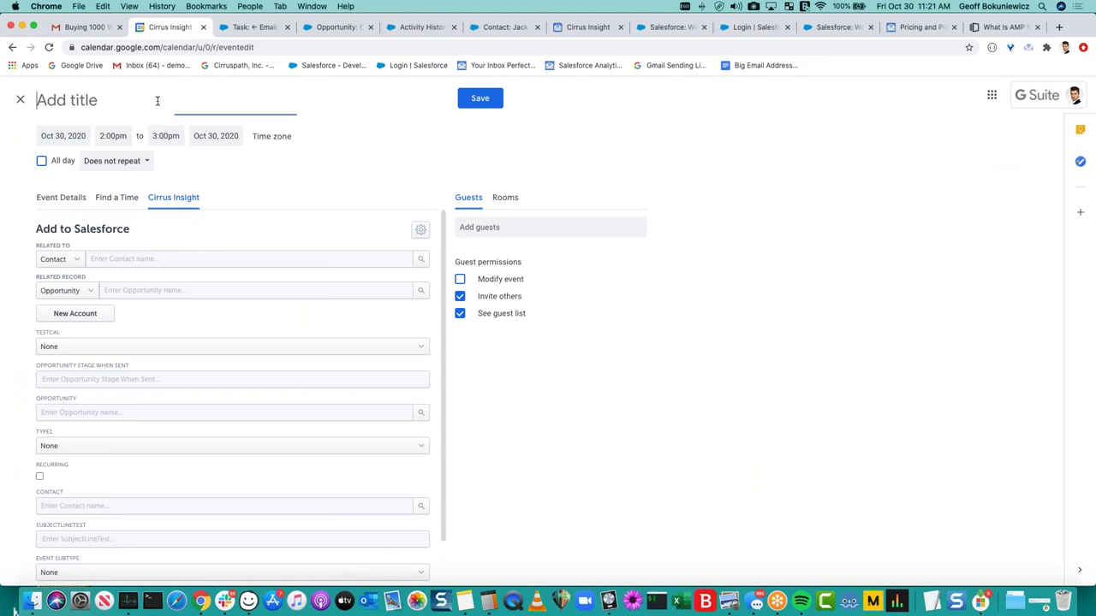
text(Meet with Jack)
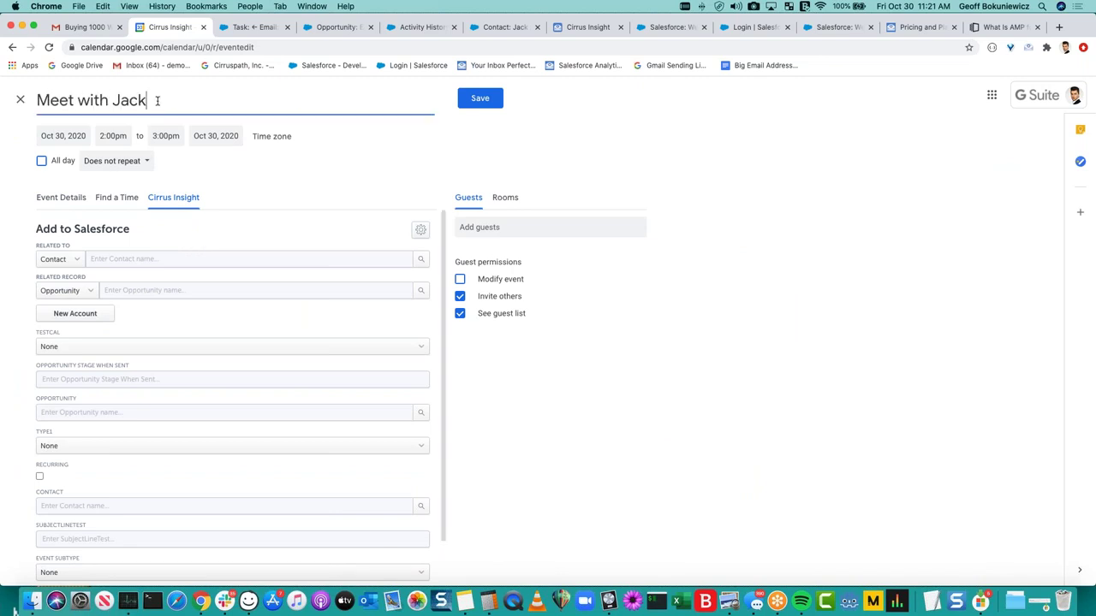
click(501, 224)
text(jack)
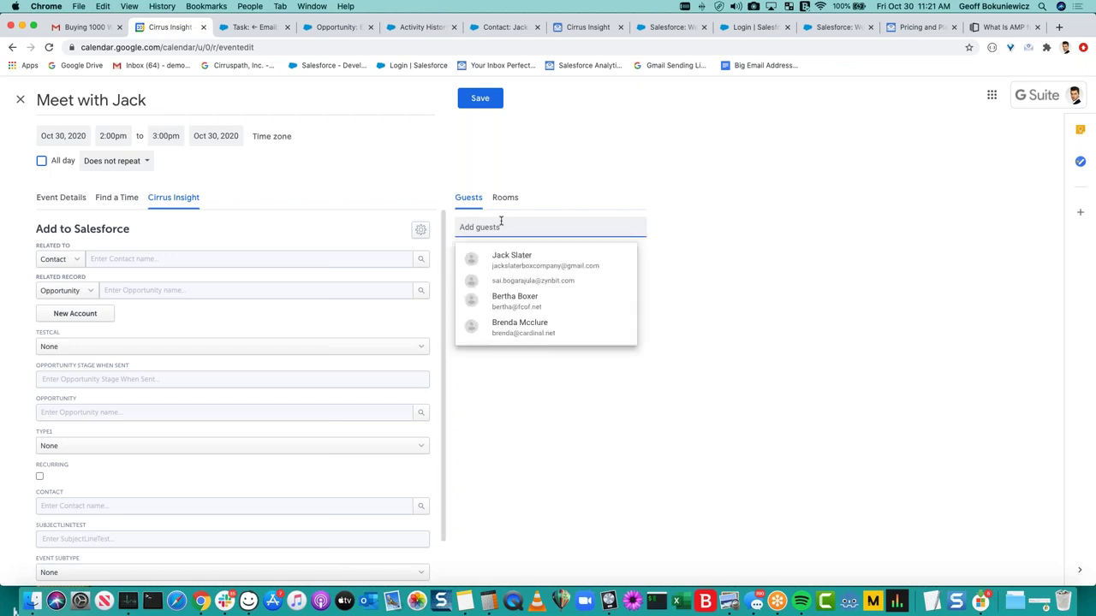
key(Return)
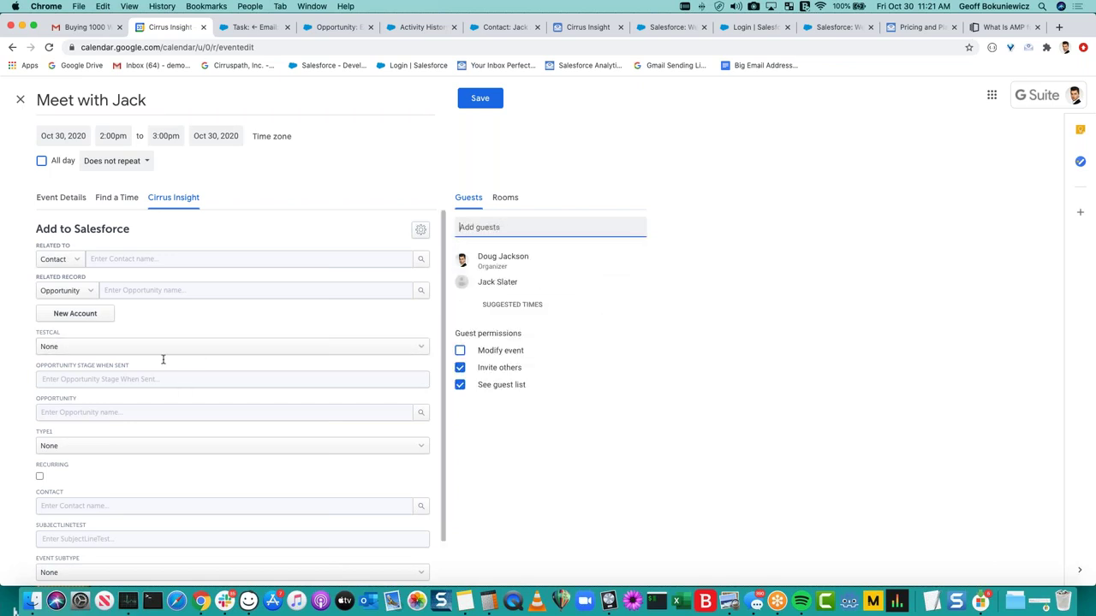
Link the event to the Edge Emergency Generator opportunity and return to Gmail.
click(170, 290)
text(edge)
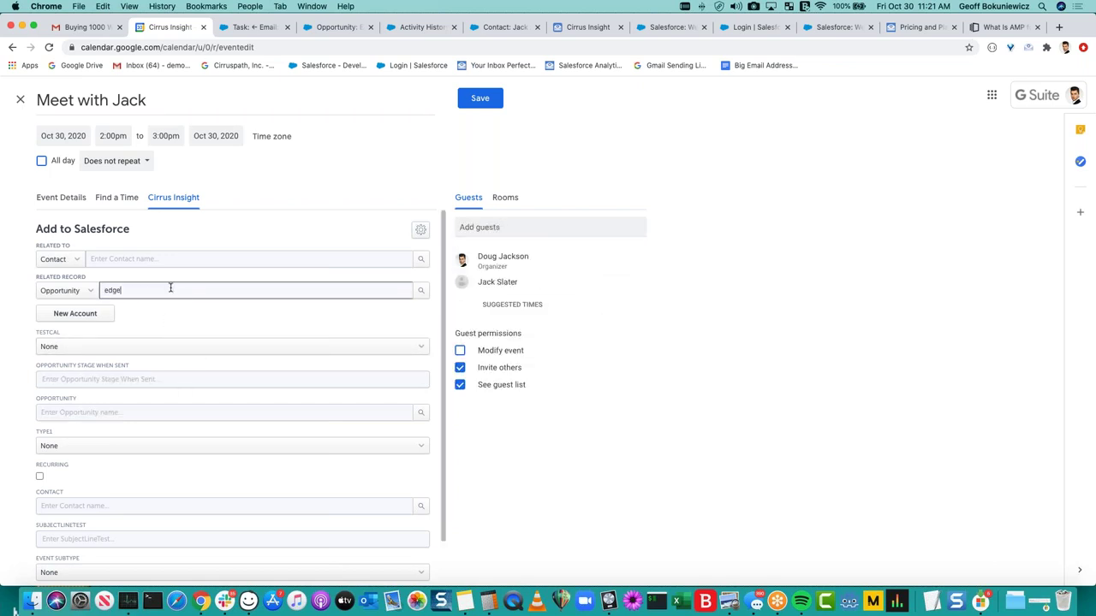
click(144, 334)
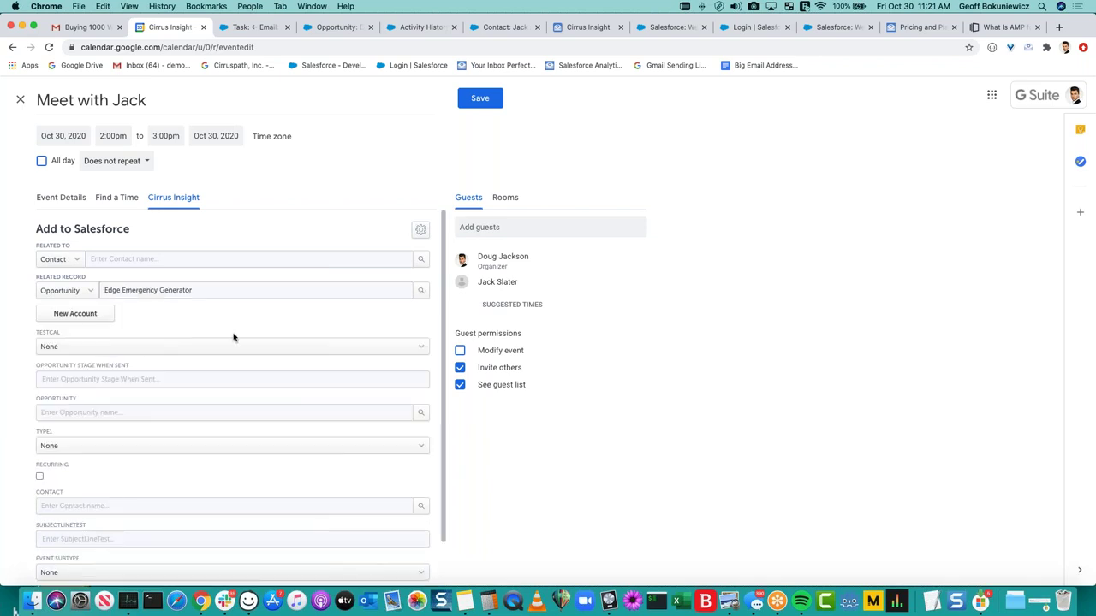
scroll(234, 335, down, 2)
scroll(274, 391, up, 2)
click(114, 31)
Review the Calendar Sync settings: Google calendar authorized, syncing all events, not running.
click(892, 125)
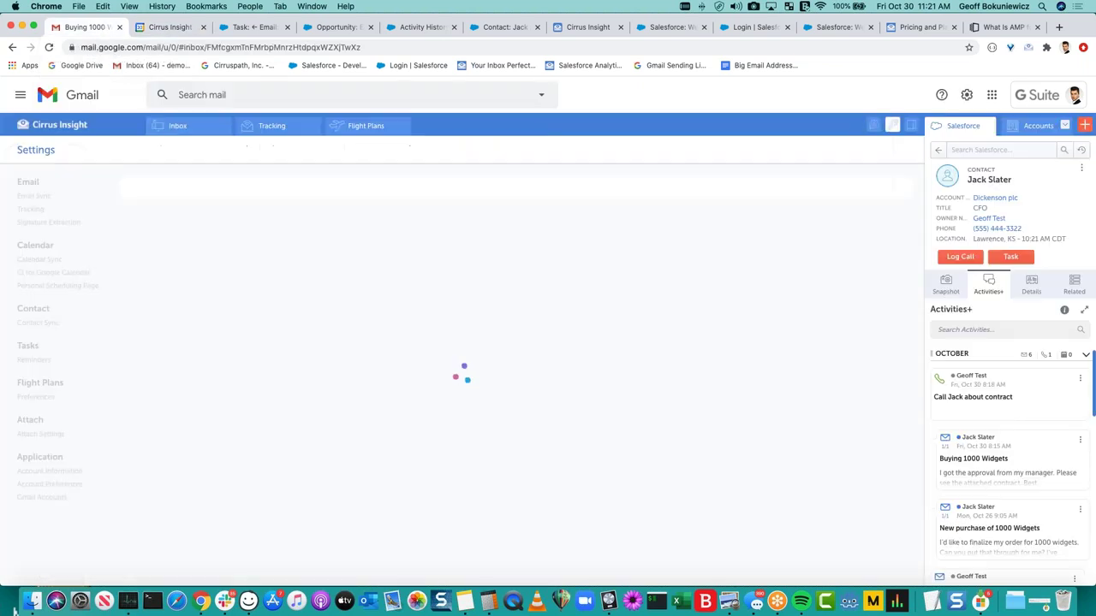
click(60, 261)
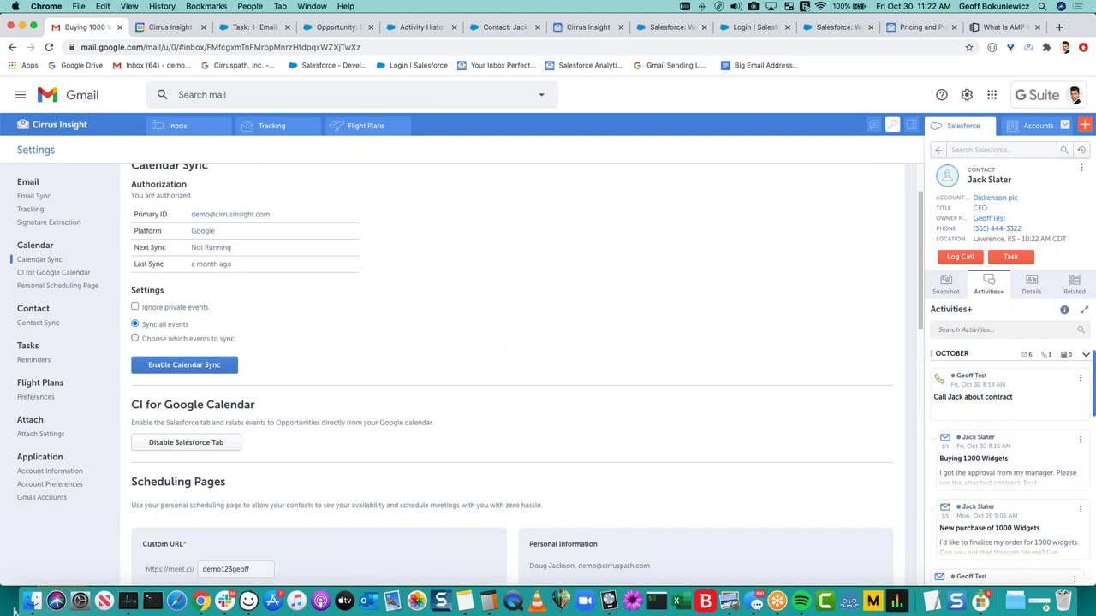
scroll(513, 377, up, 2)
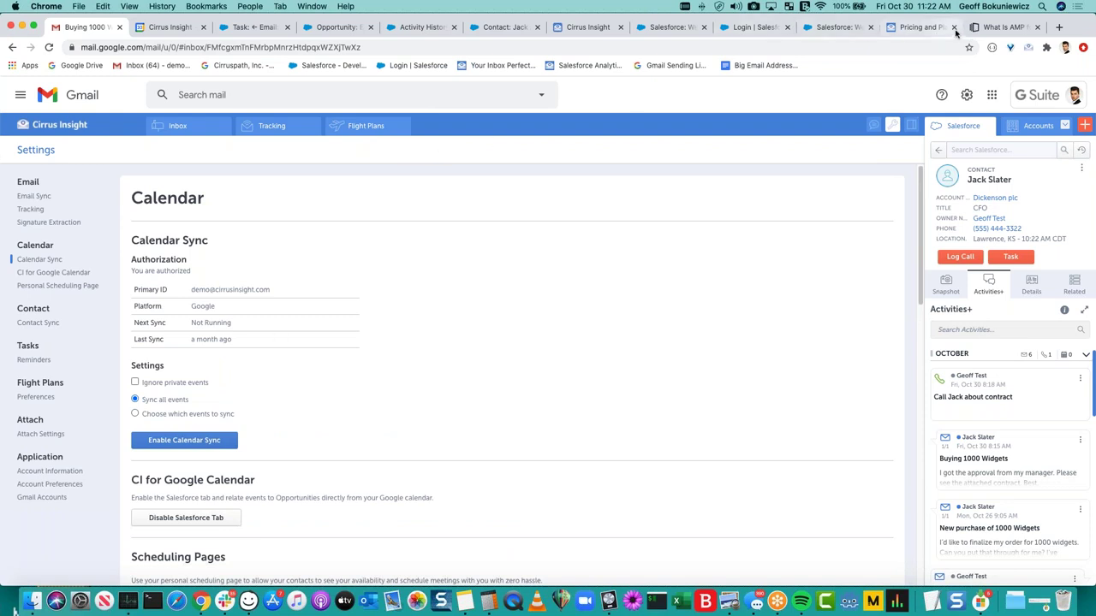
Load the Cirrus Insight dashboard via 'dash' and open the Organization Settings Email page.
click(1059, 27)
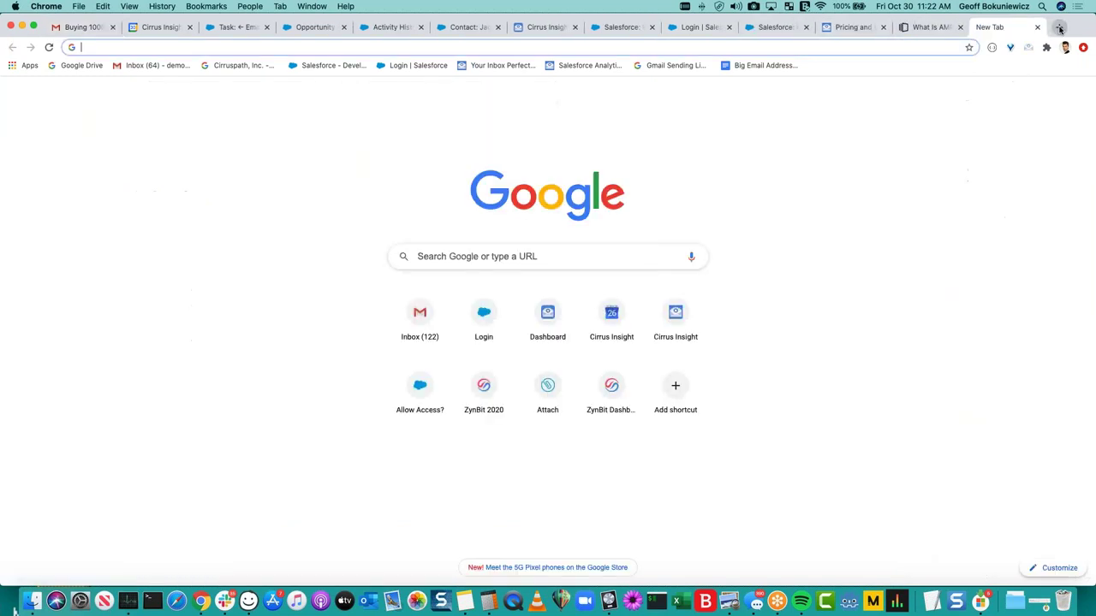
text(dash)
key(Return)
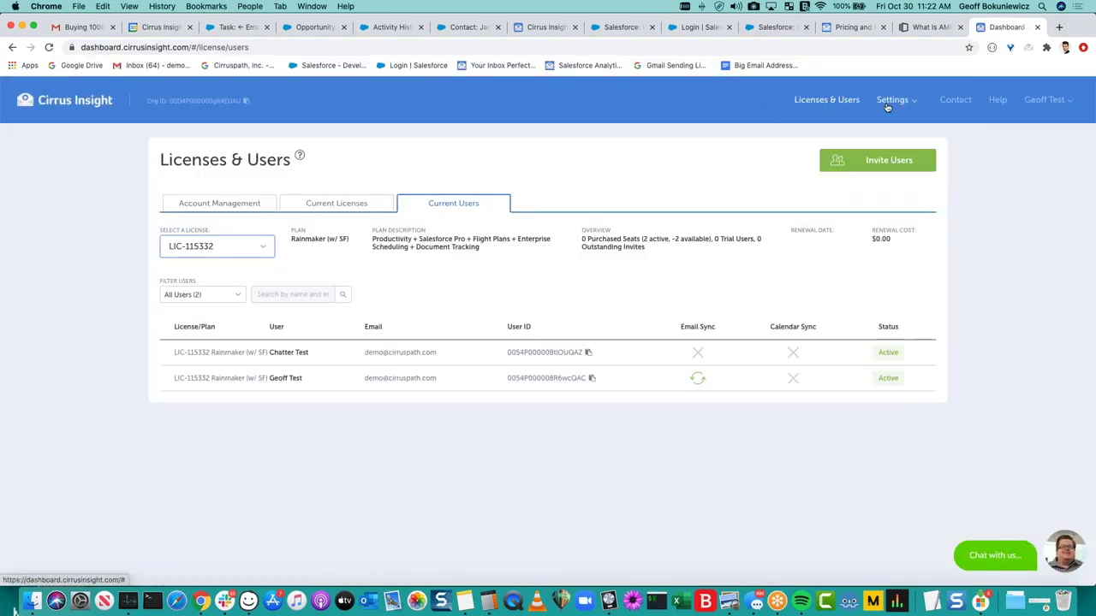
click(892, 99)
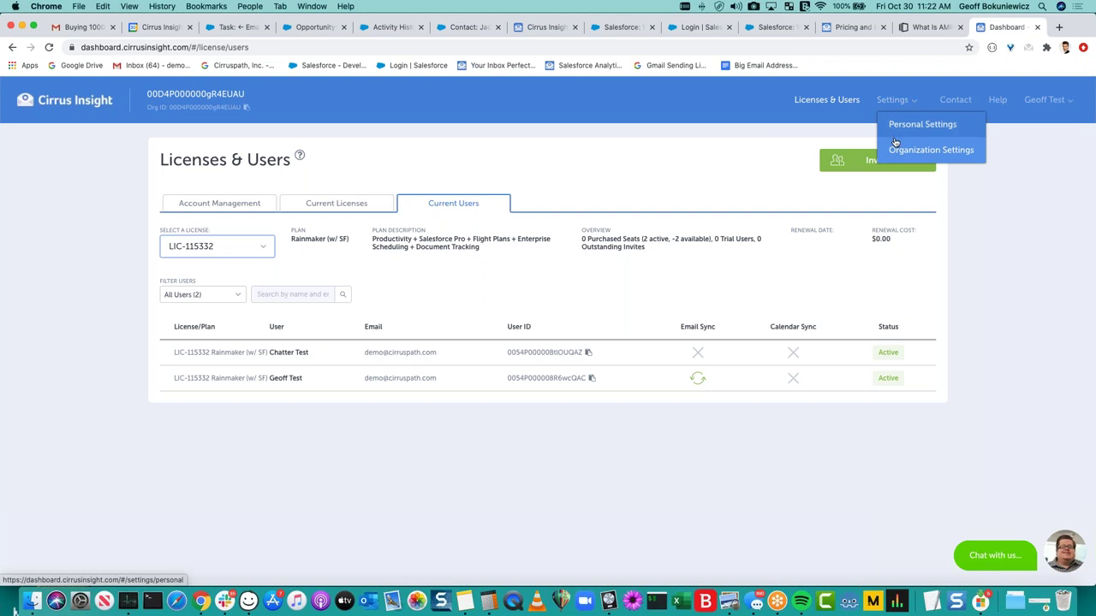
click(899, 150)
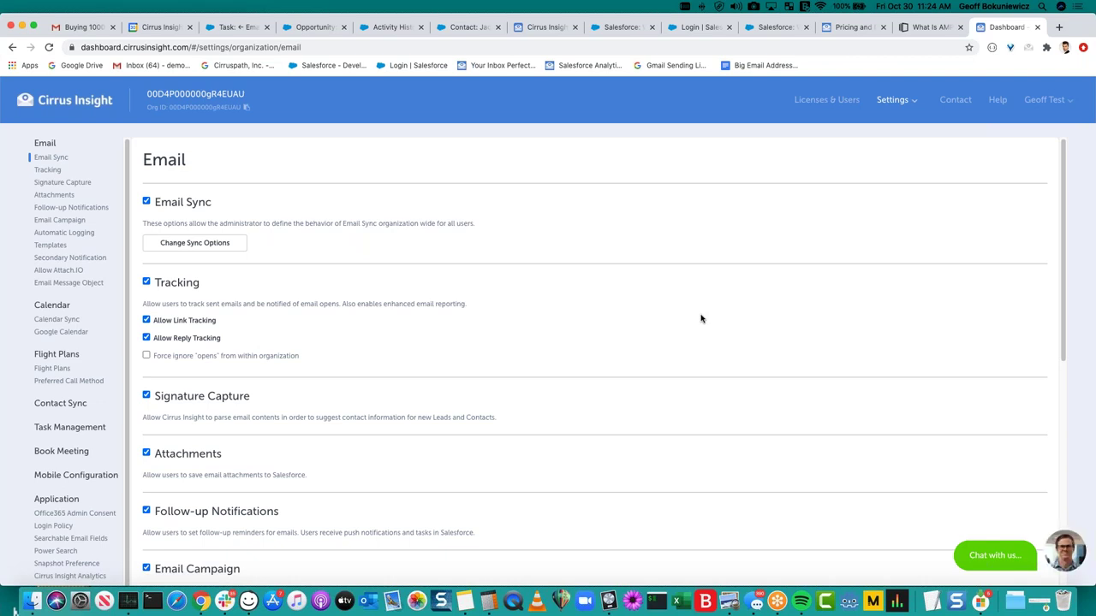
click(219, 247)
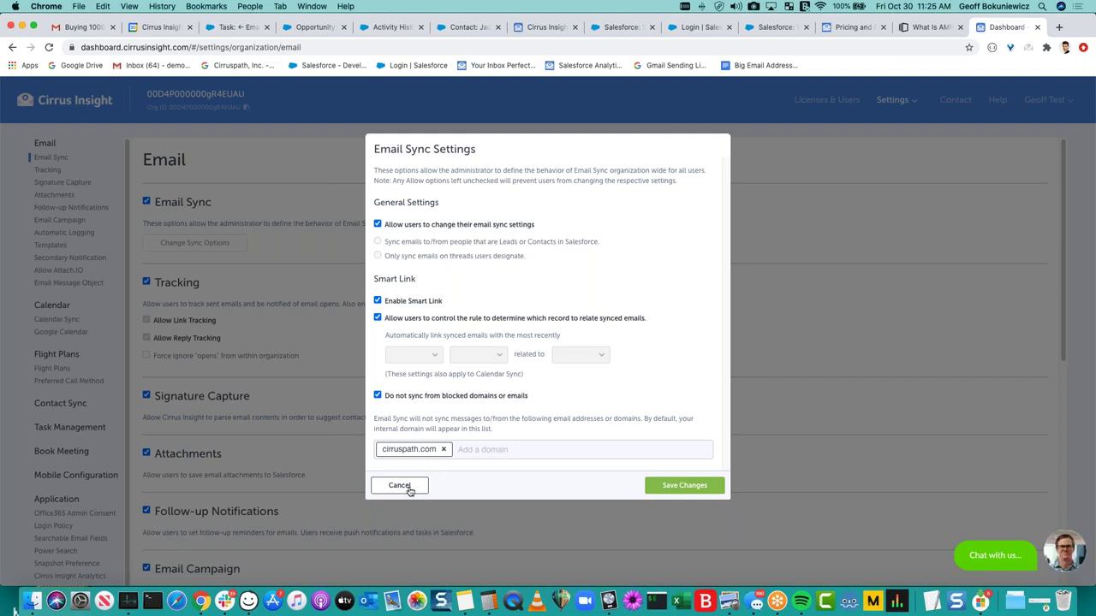
click(400, 485)
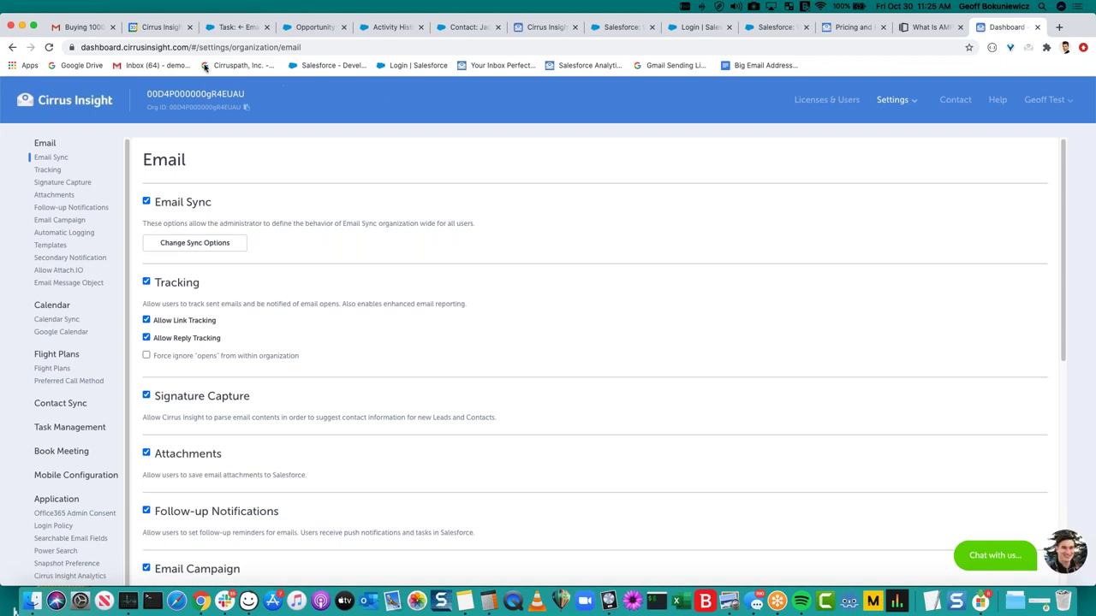
Back in Gmail, open a blank reply to the Buying 1000 Widgets email.
click(89, 27)
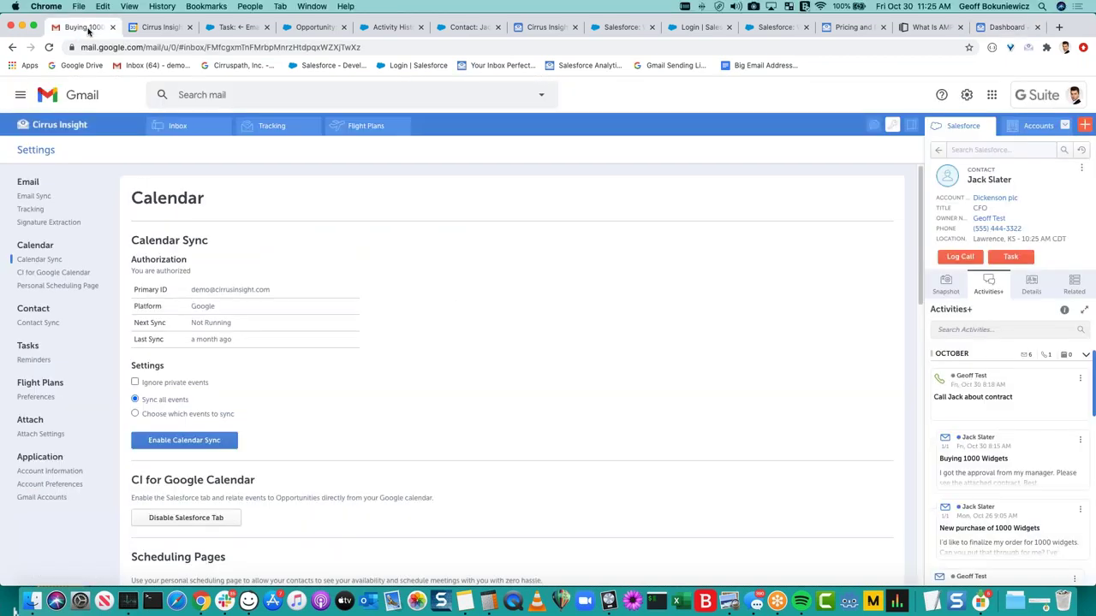
click(176, 128)
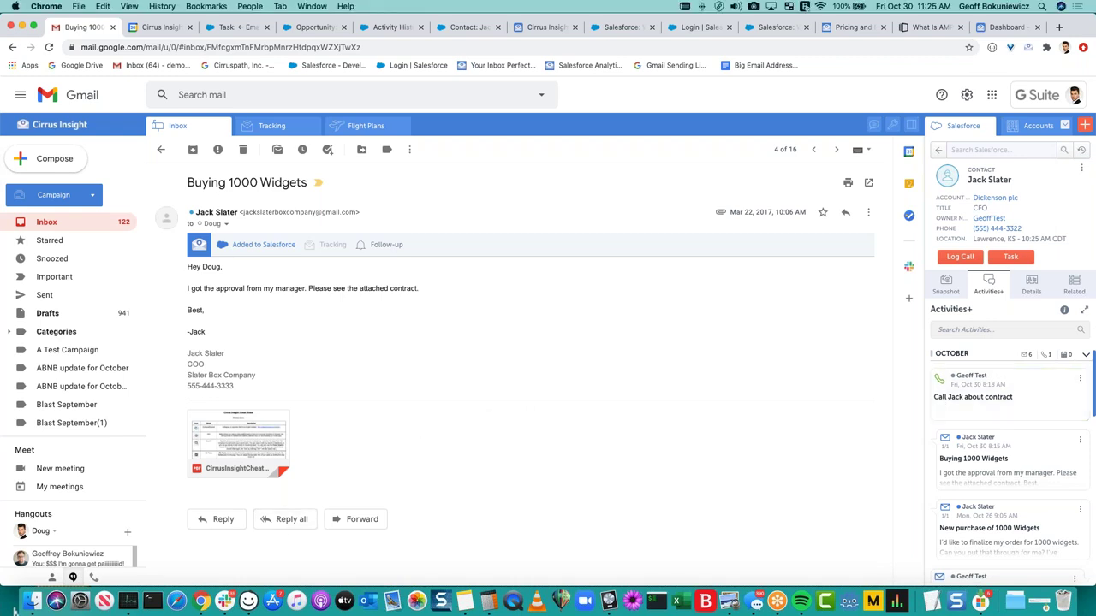
click(216, 520)
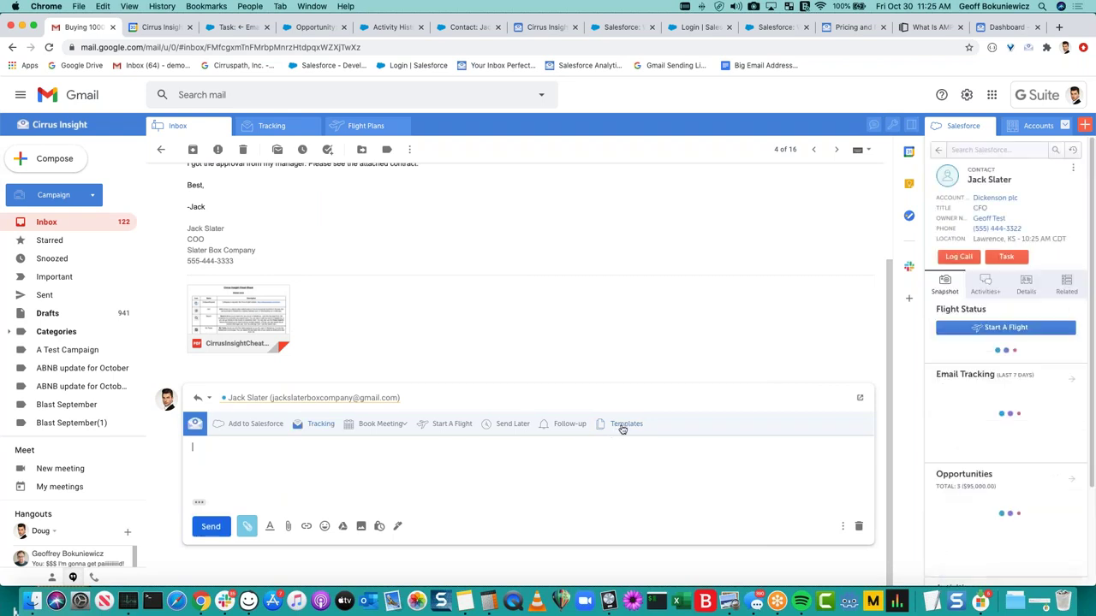
Check the saved templates and Salesforce template management, then open a blank New Template form.
click(627, 426)
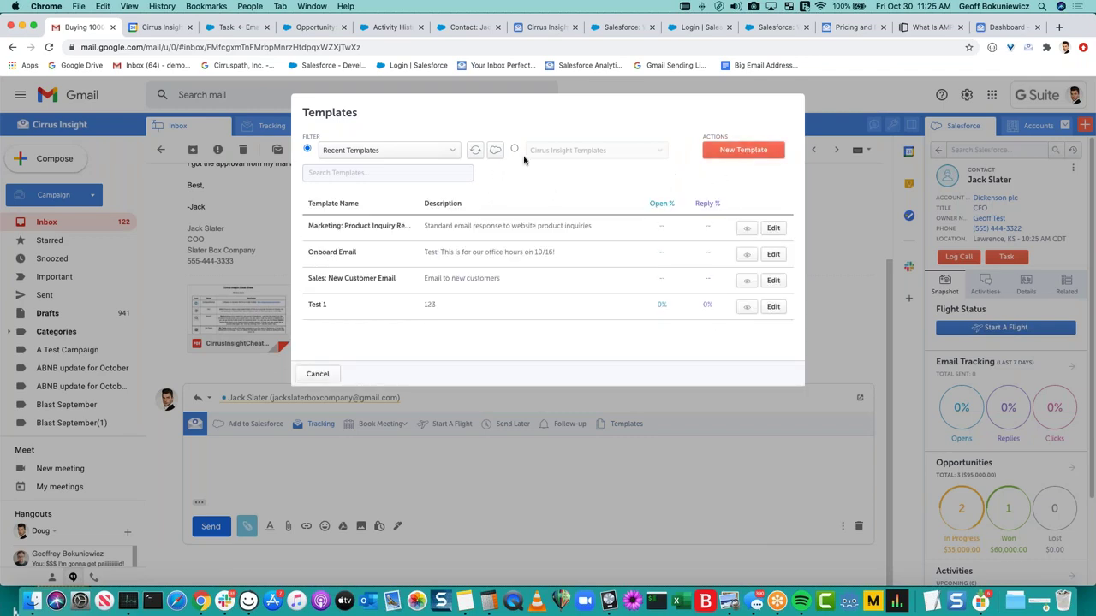
click(494, 154)
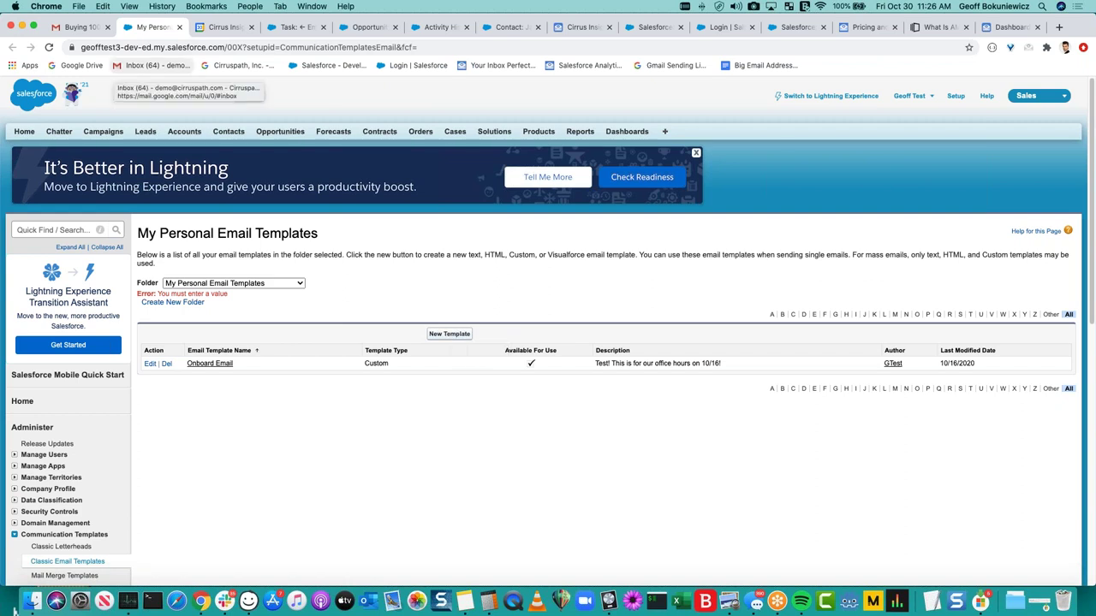
click(94, 30)
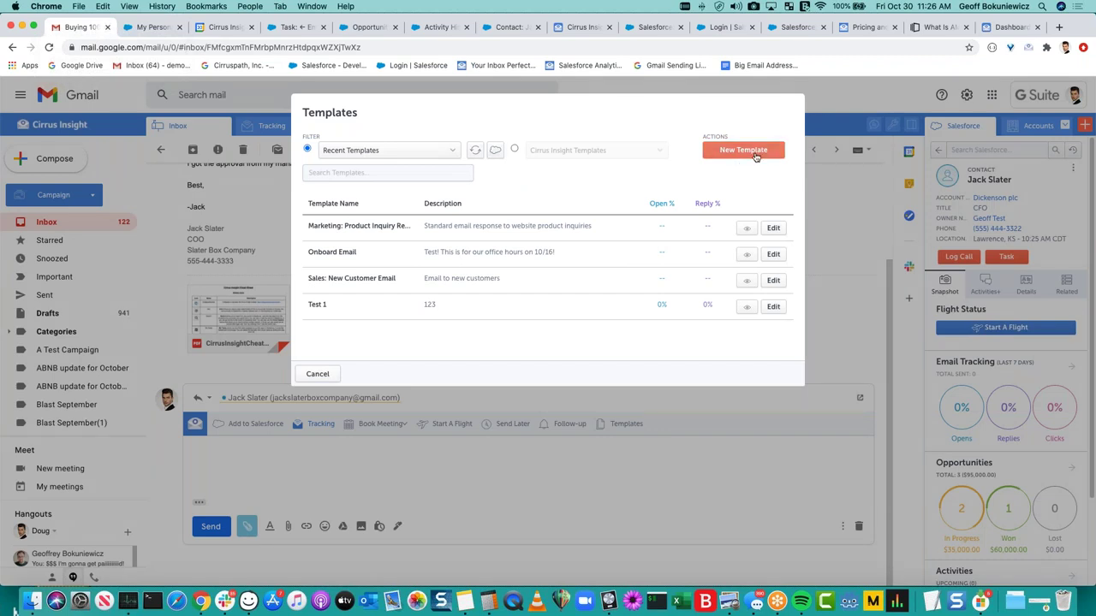
click(743, 150)
Enter subject 'Onboarding Email #2' and a body greeting 'Hey {!Contact.FirstName}' plus the Gartner graphic sentence.
click(399, 152)
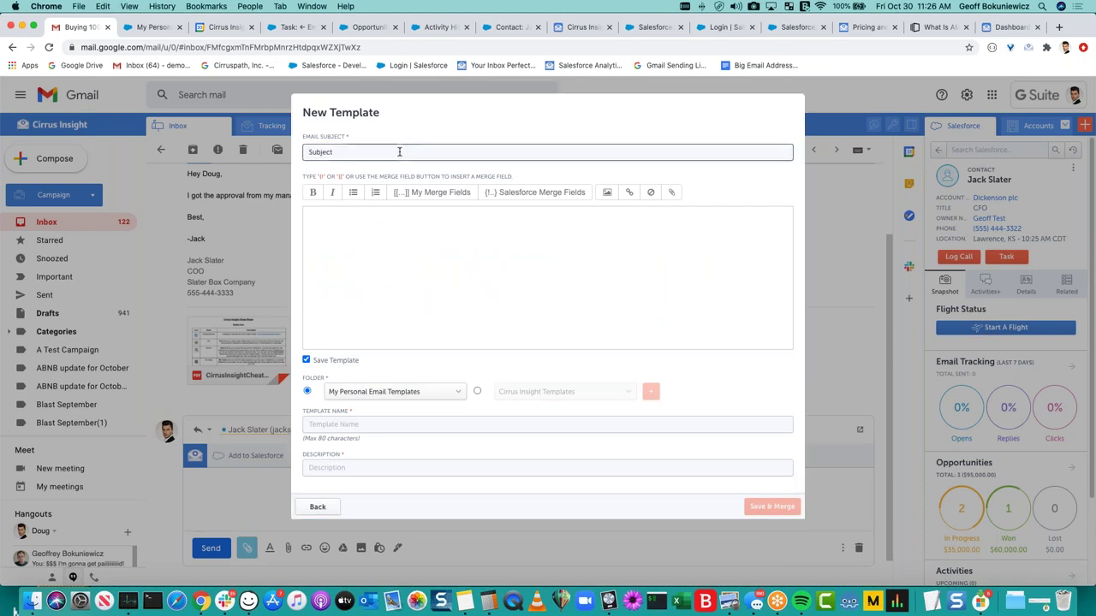
text(Onboarding Email #2)
click(445, 229)
text(Hey)
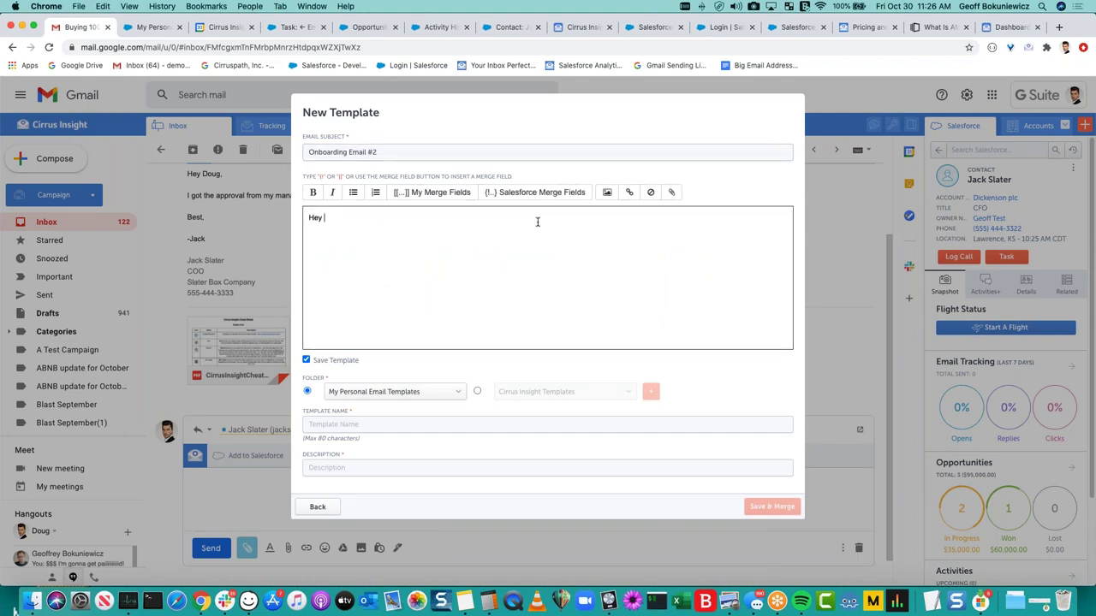
text( {!)
click(360, 313)
scroll(387, 293, down, 2)
scroll(387, 294, down, 2)
click(387, 294)
text(Check out this lovely graphic saying how cool we are from Gartner:)
key(Return)
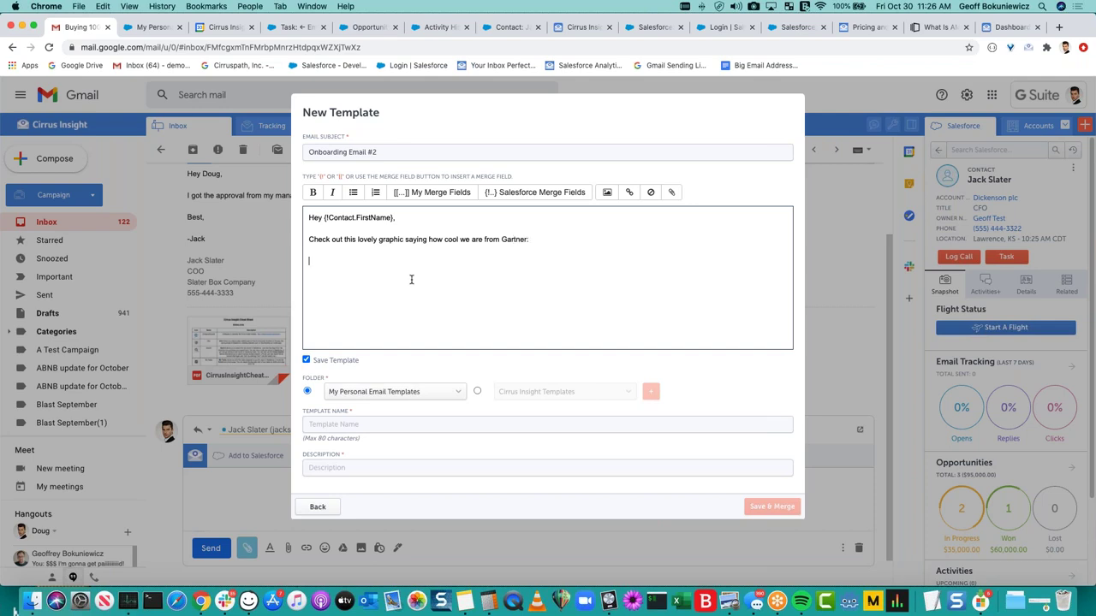
Start inserting an image, inspect the prefilled image address, then cancel the insertion.
click(607, 192)
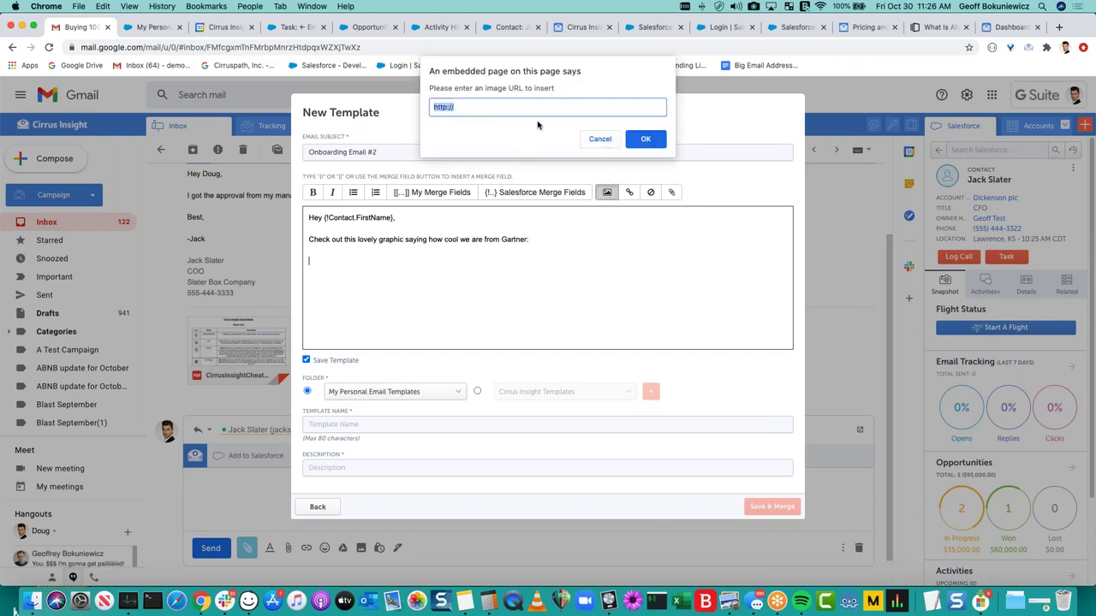
key(Right)
triple_click(487, 113)
click(598, 138)
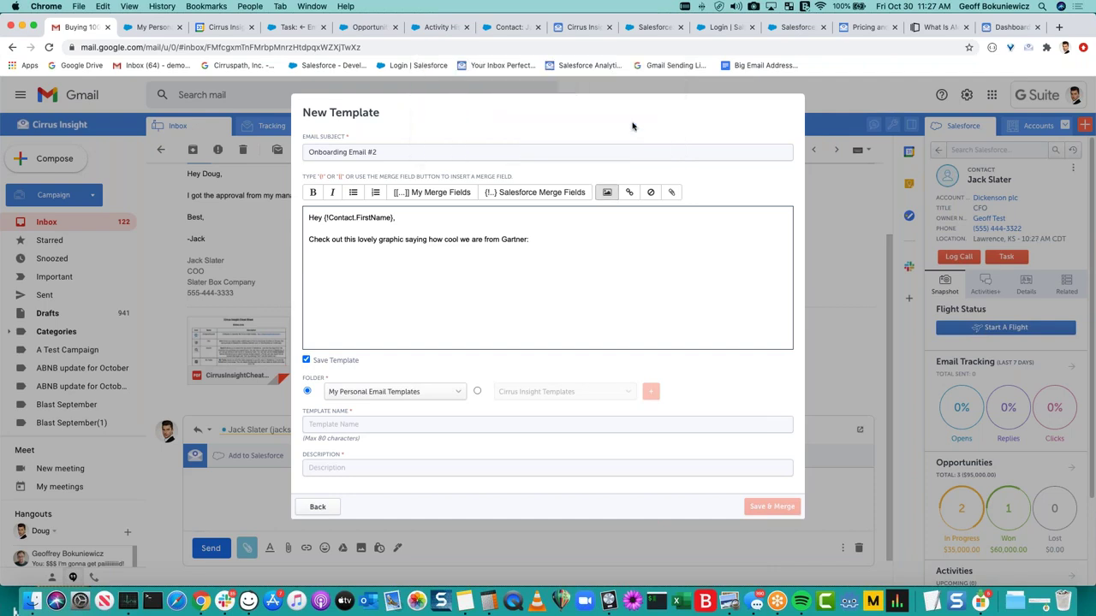
Open Google Drive in a new tab and copy the share link for ci_logo_transparent.png.
click(1059, 26)
text(drive)
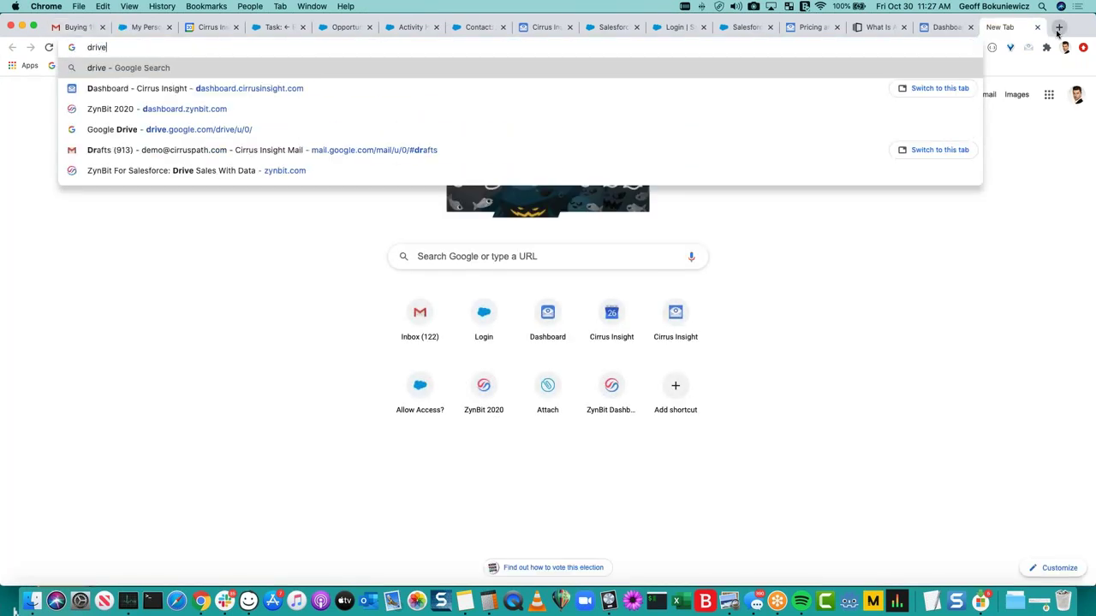
text(.google.com)
key(Return)
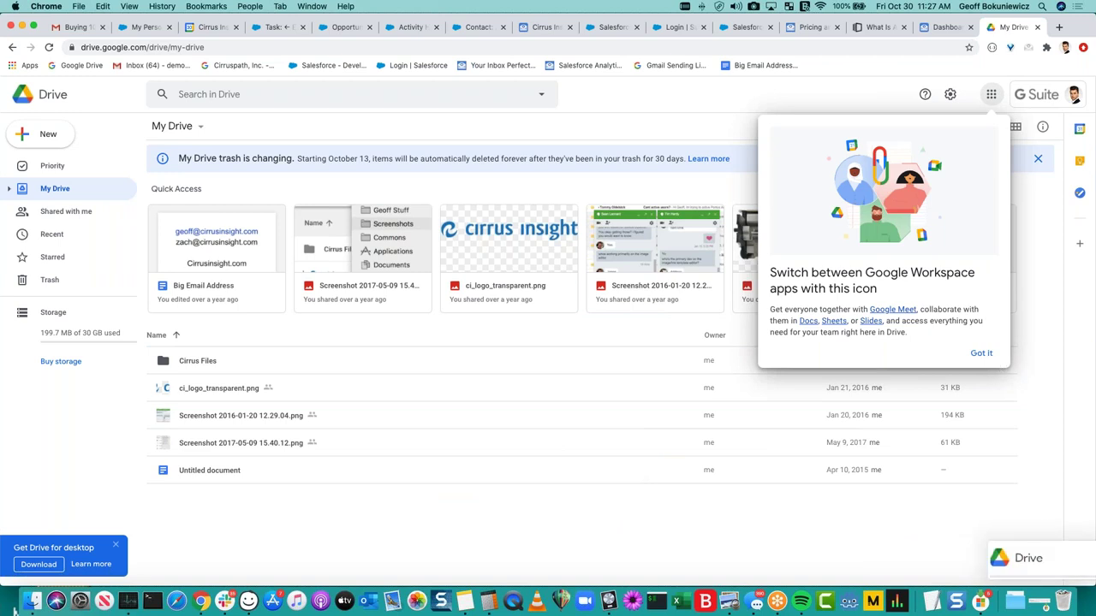
click(266, 389)
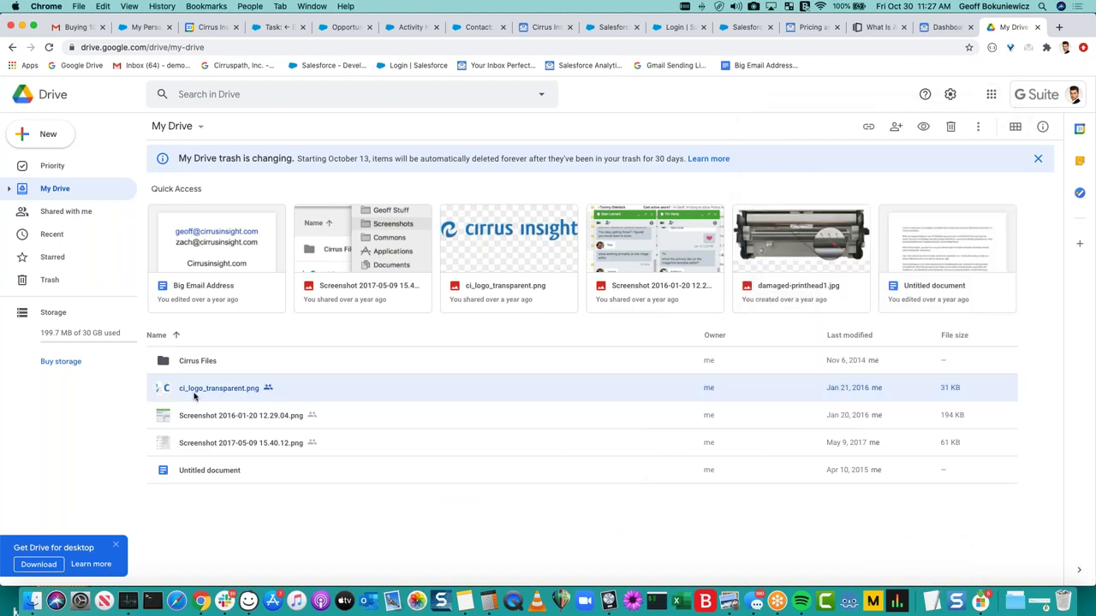
right_click(294, 388)
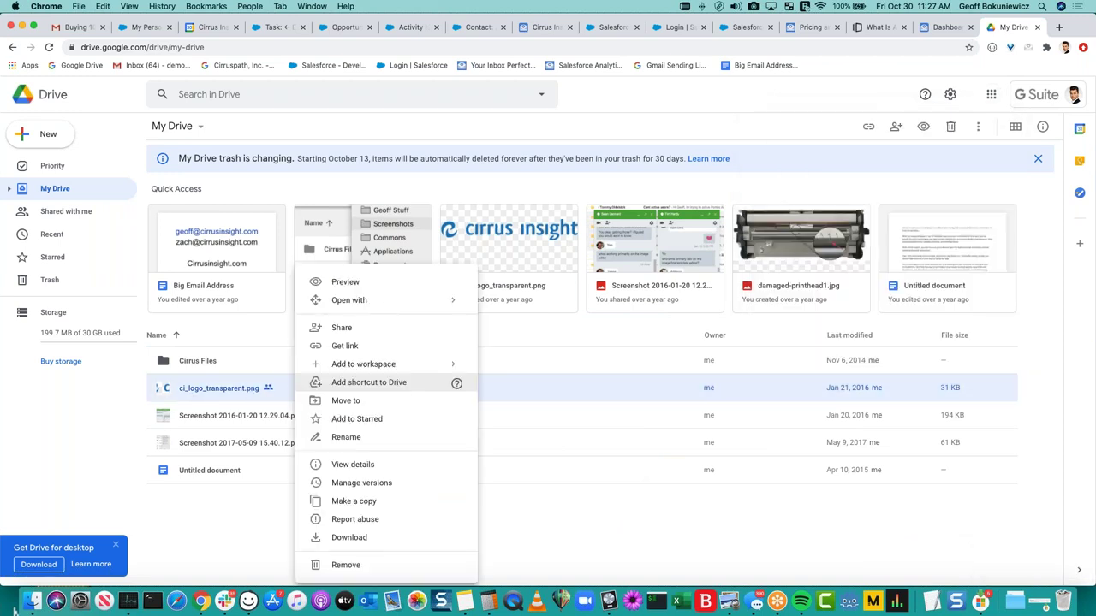
click(346, 346)
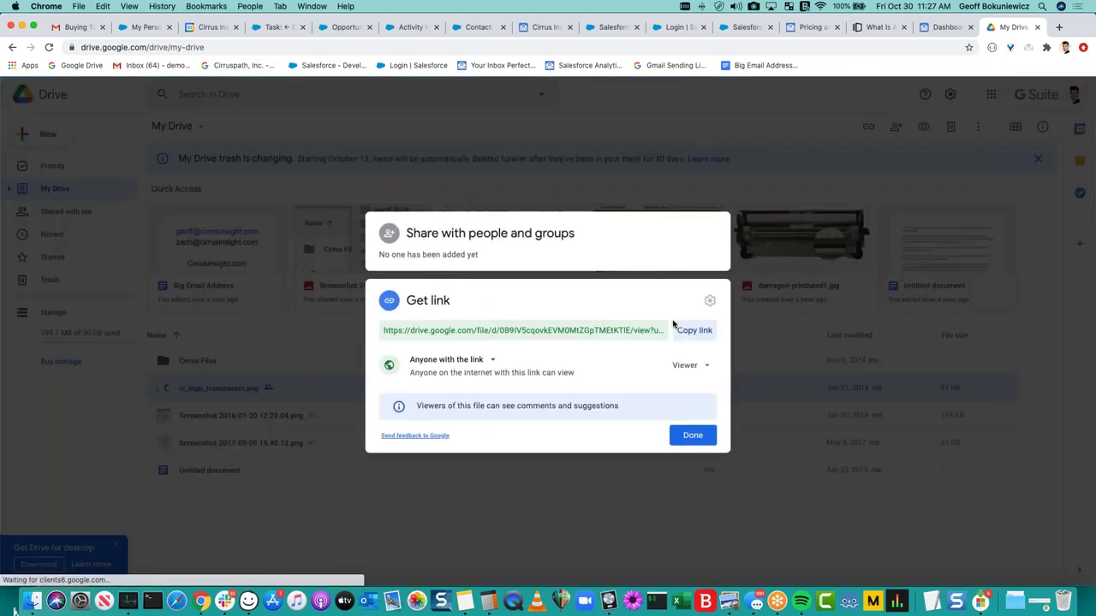
click(692, 330)
Load the copied link in a new tab to view the logo image and its actions.
key(super+t)
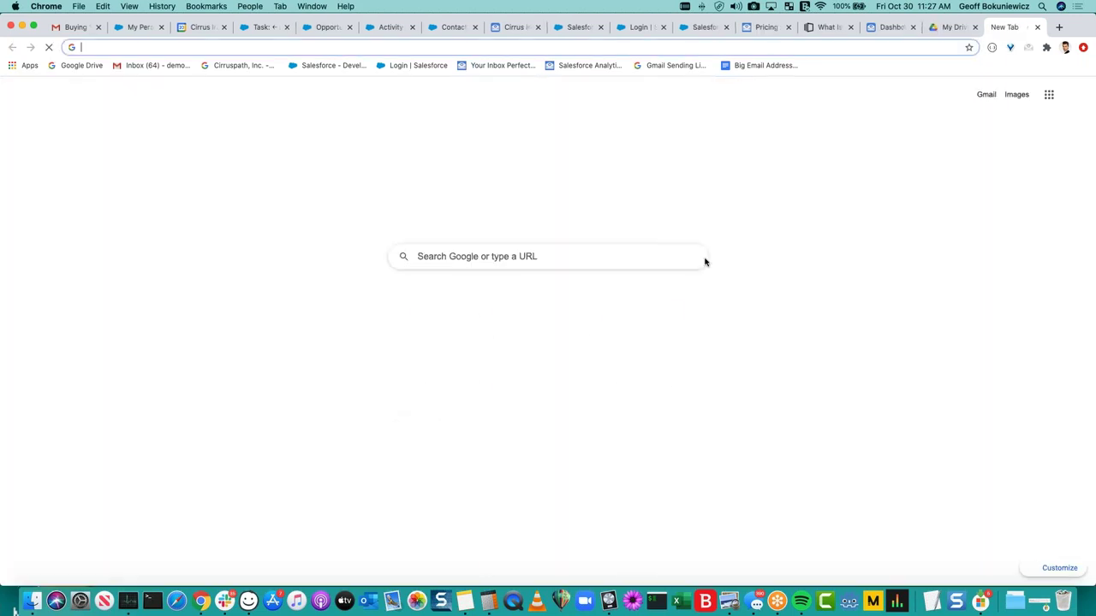
key(super+v)
key(Return)
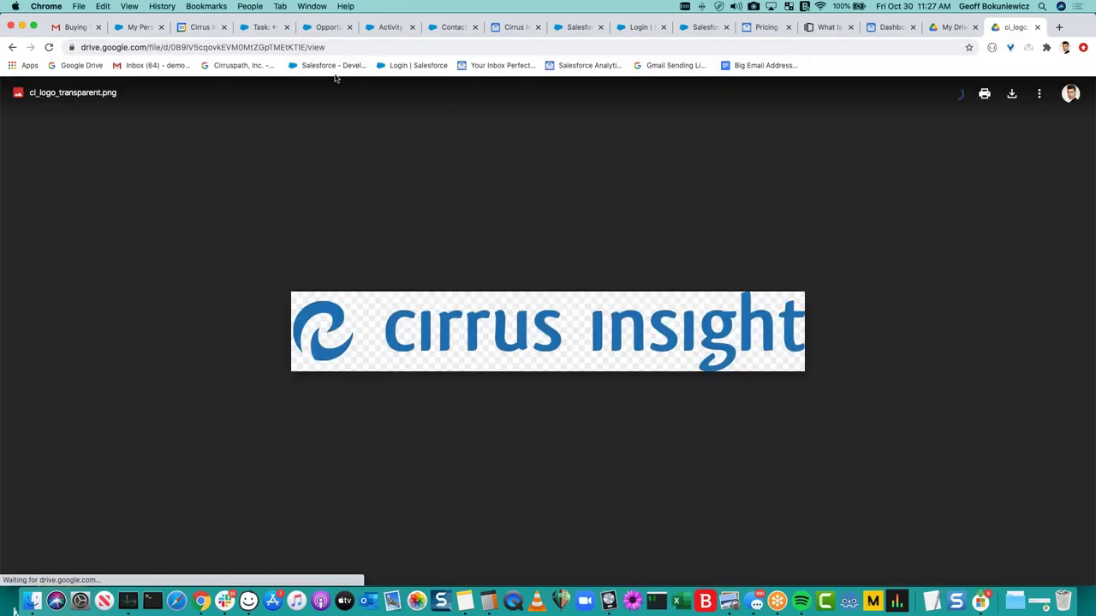
click(317, 47)
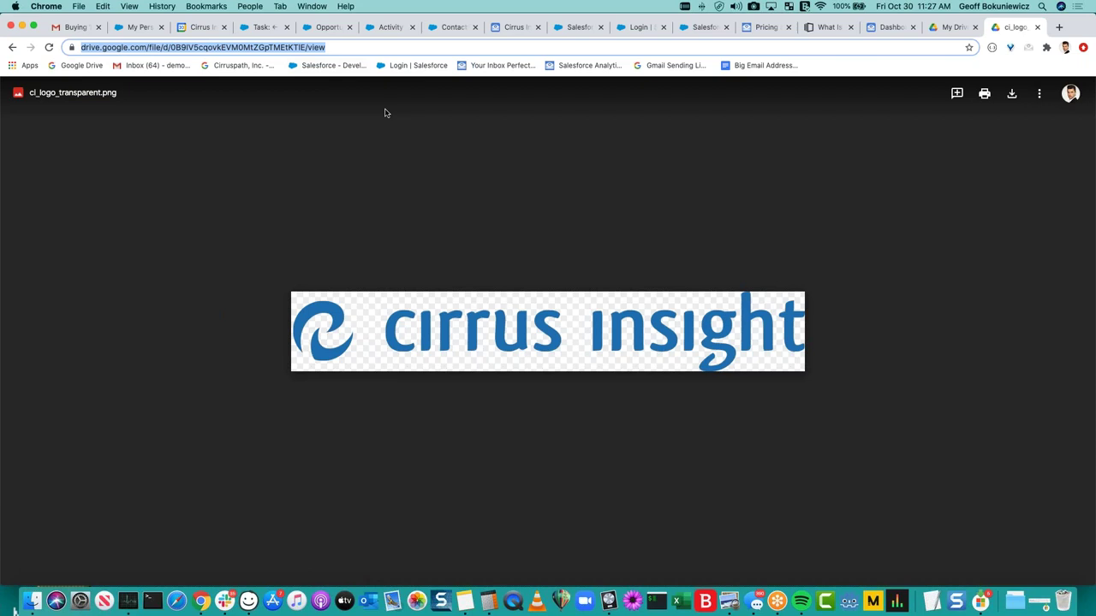
click(691, 317)
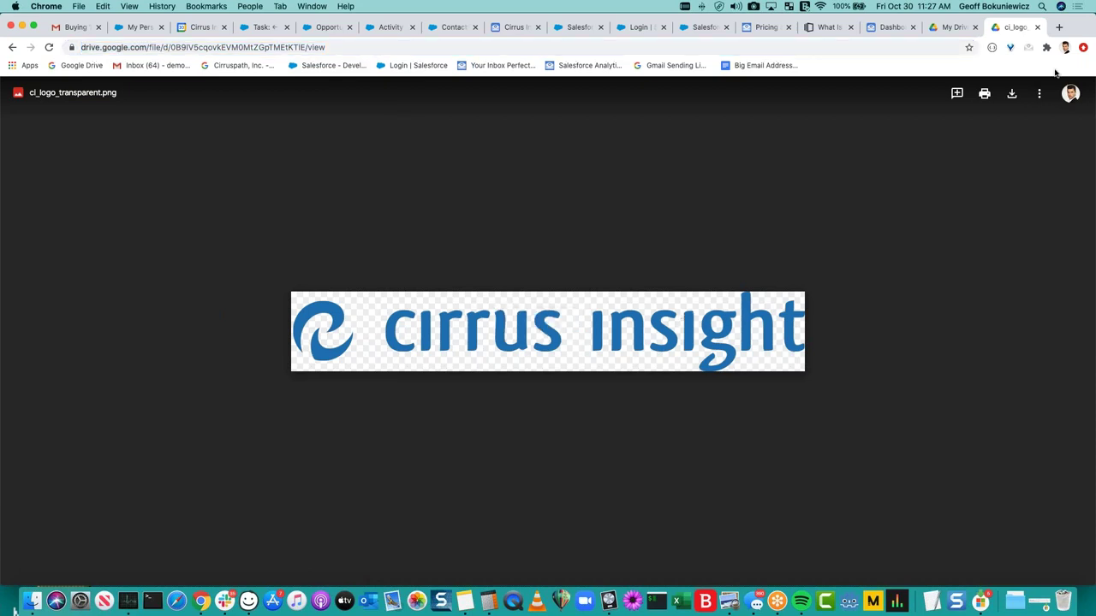
click(1039, 92)
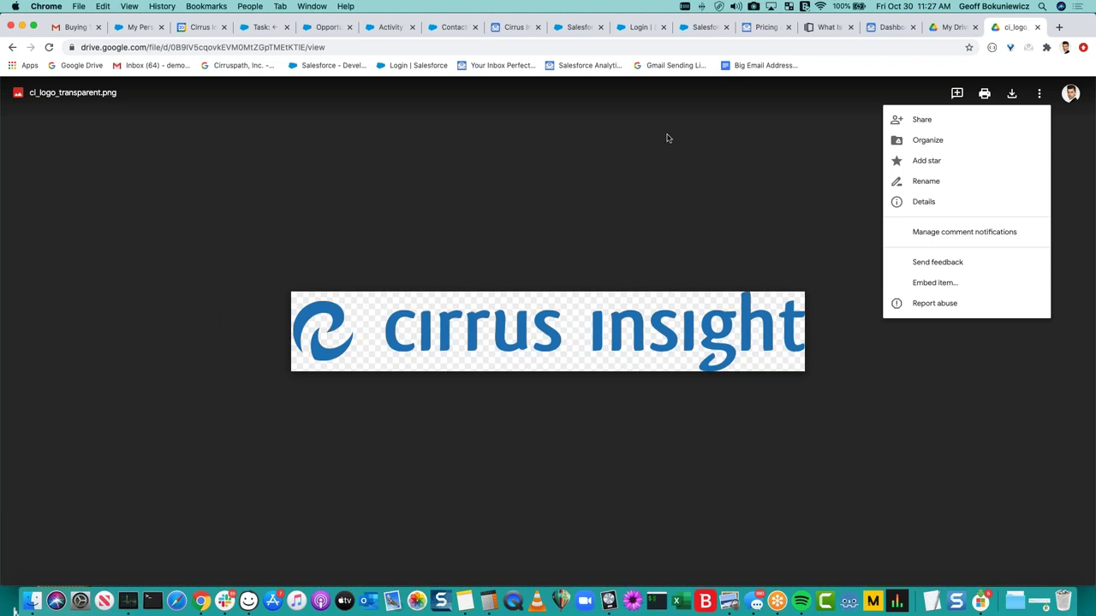
click(623, 62)
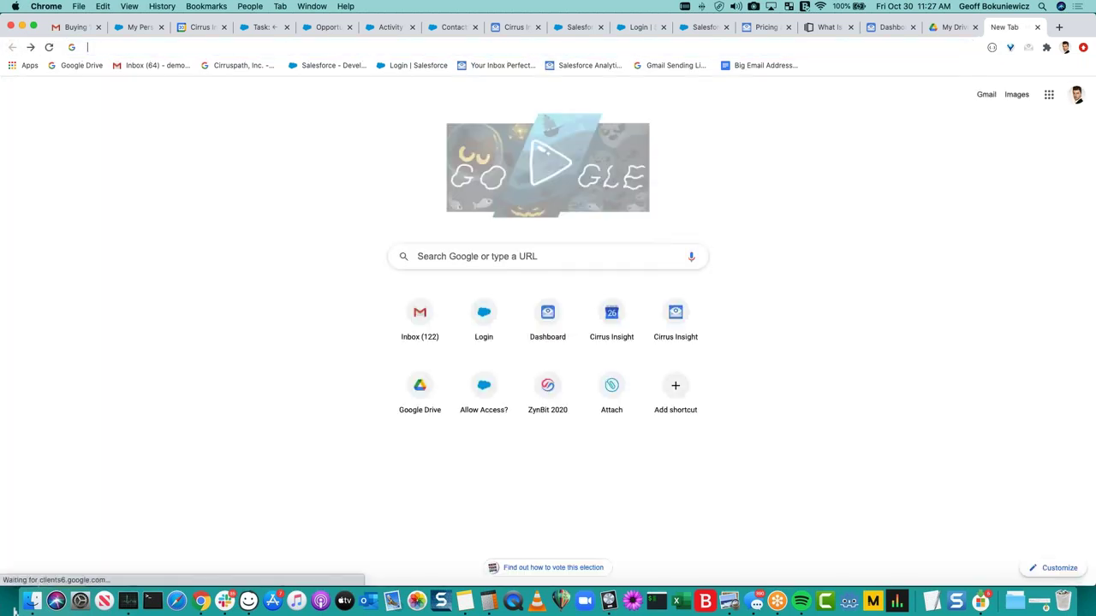
Search Google for 'raw image file google drive', then close it and reload the logo link in a new tab.
text(raw image f)
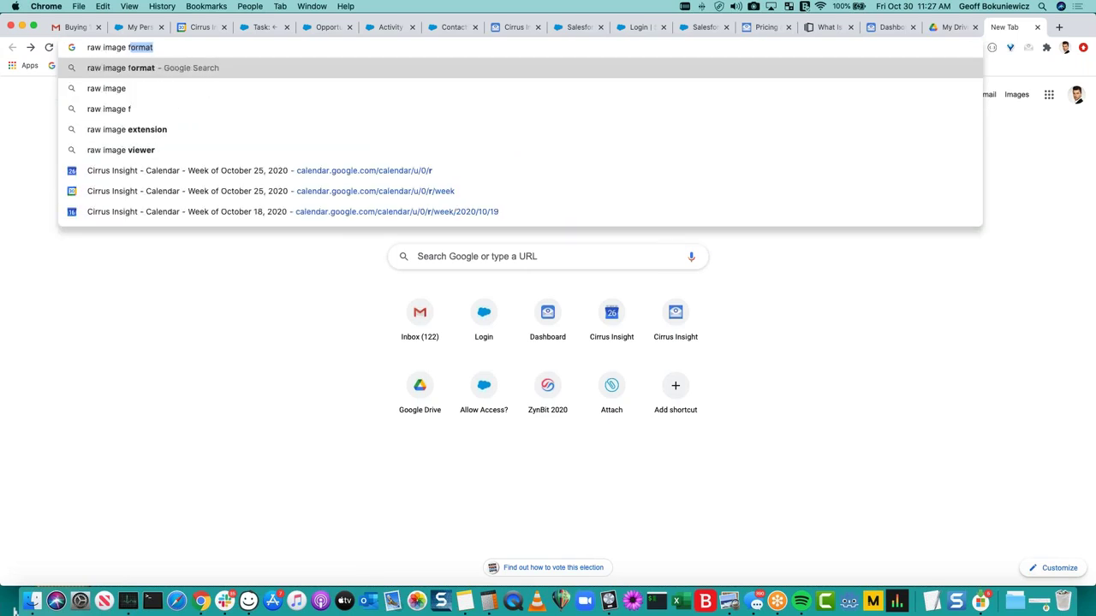
text(ile google drive)
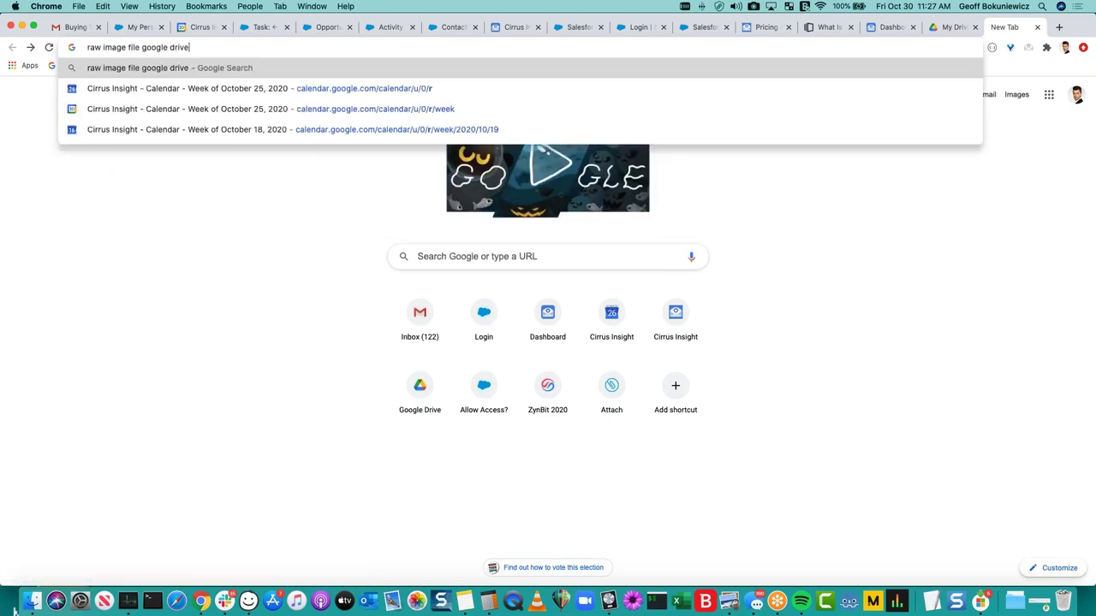
key(Return)
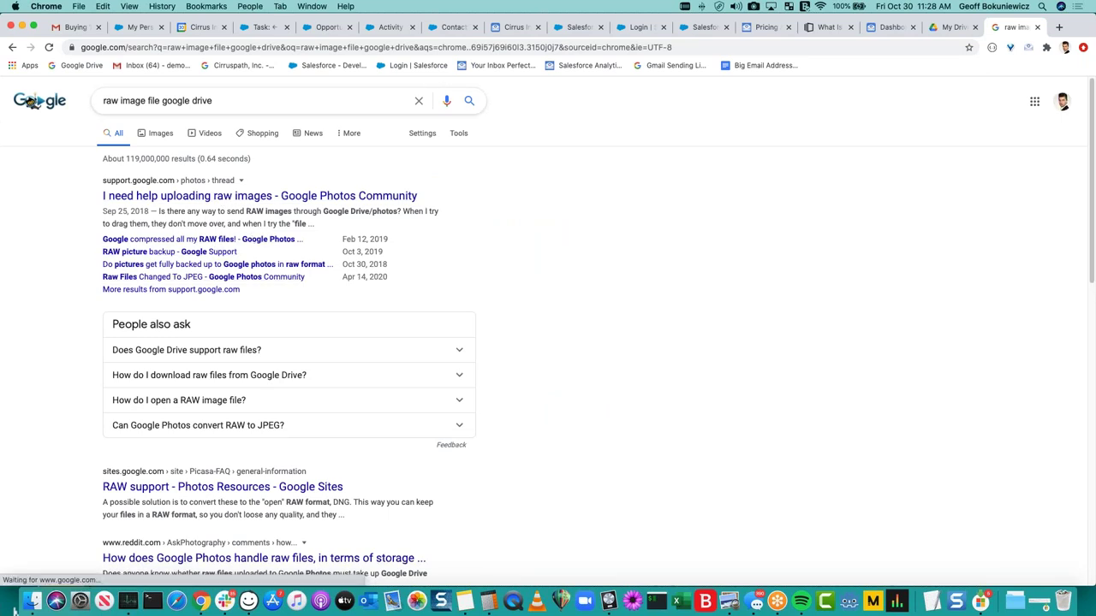
click(1038, 28)
key(super+t)
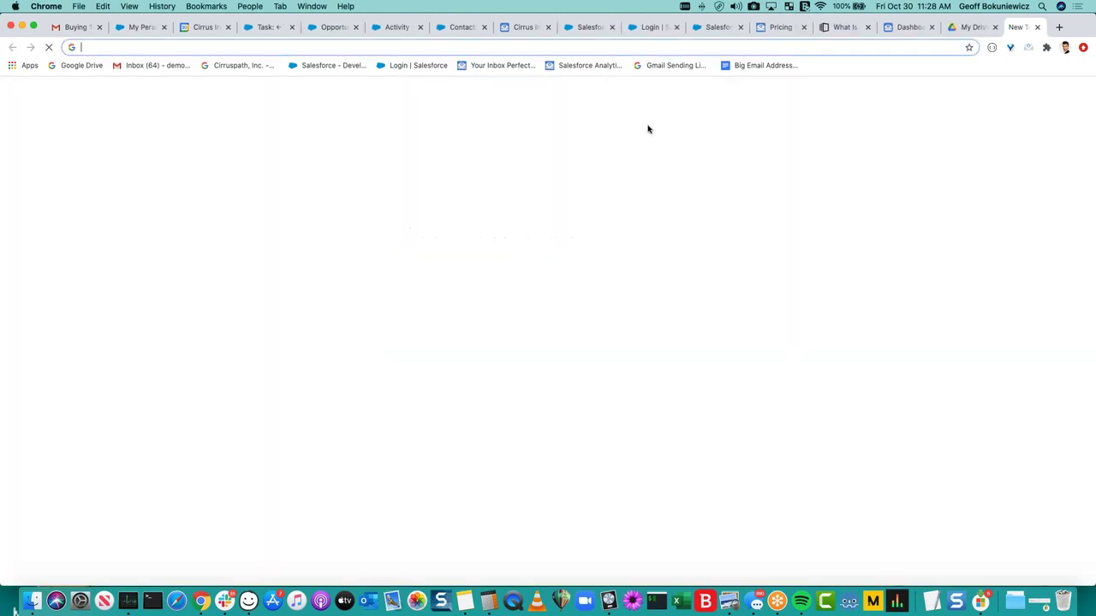
key(super+v)
key(Return)
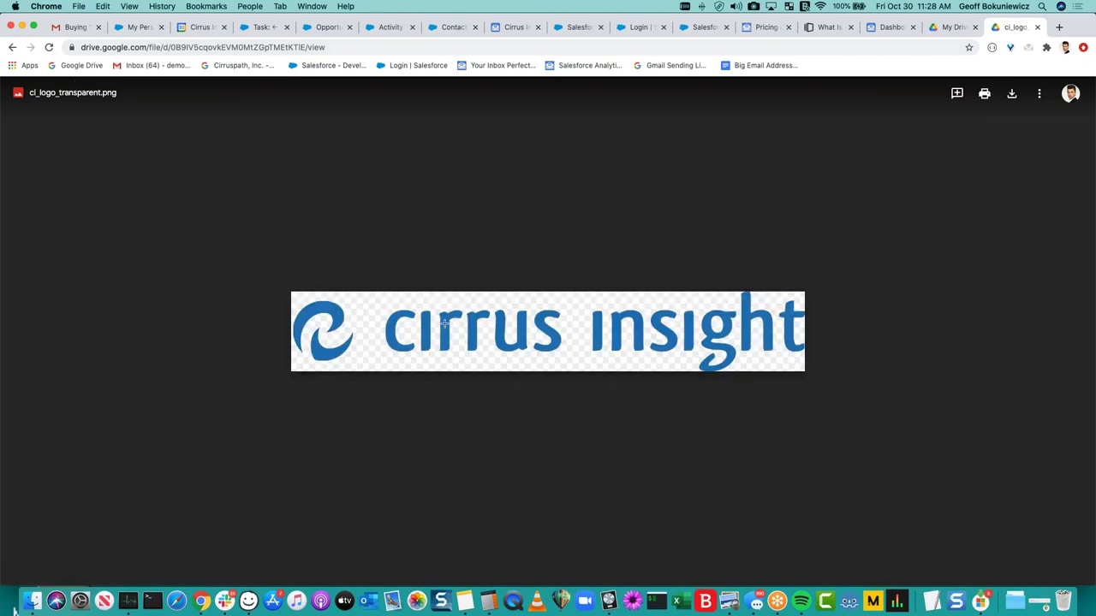
Back in Gmail, start and cancel an Insert Image, then go to the Salesforce templates tab.
click(57, 25)
click(607, 192)
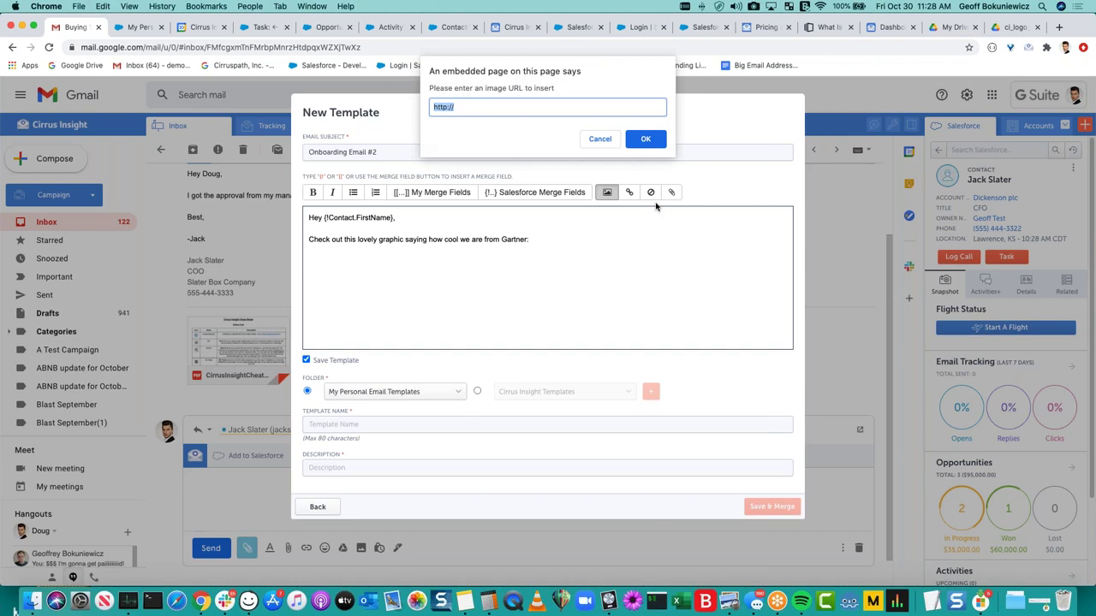
click(611, 139)
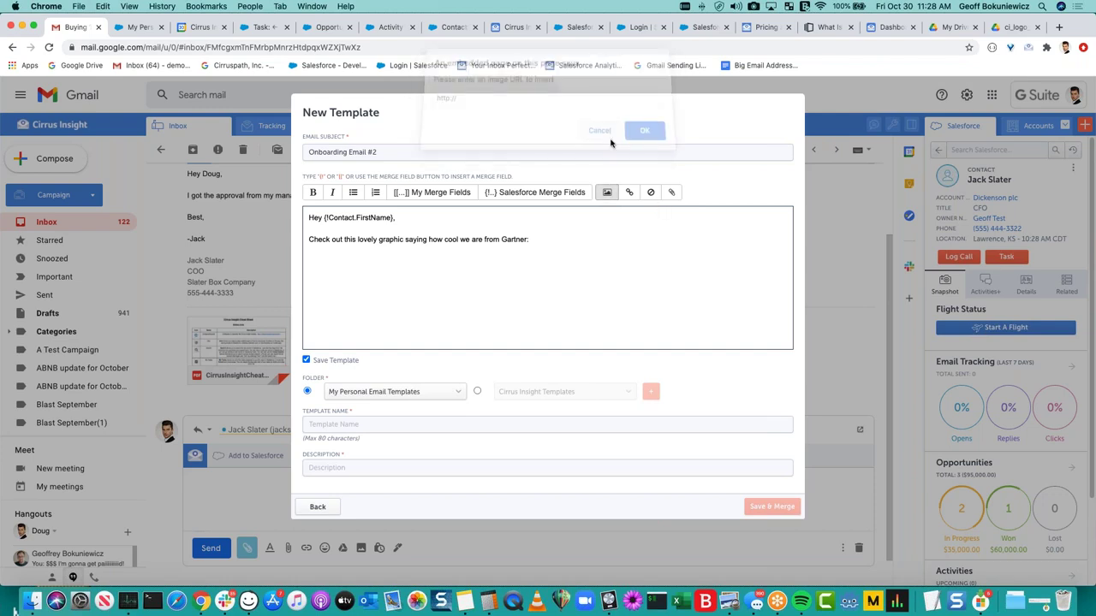
click(139, 26)
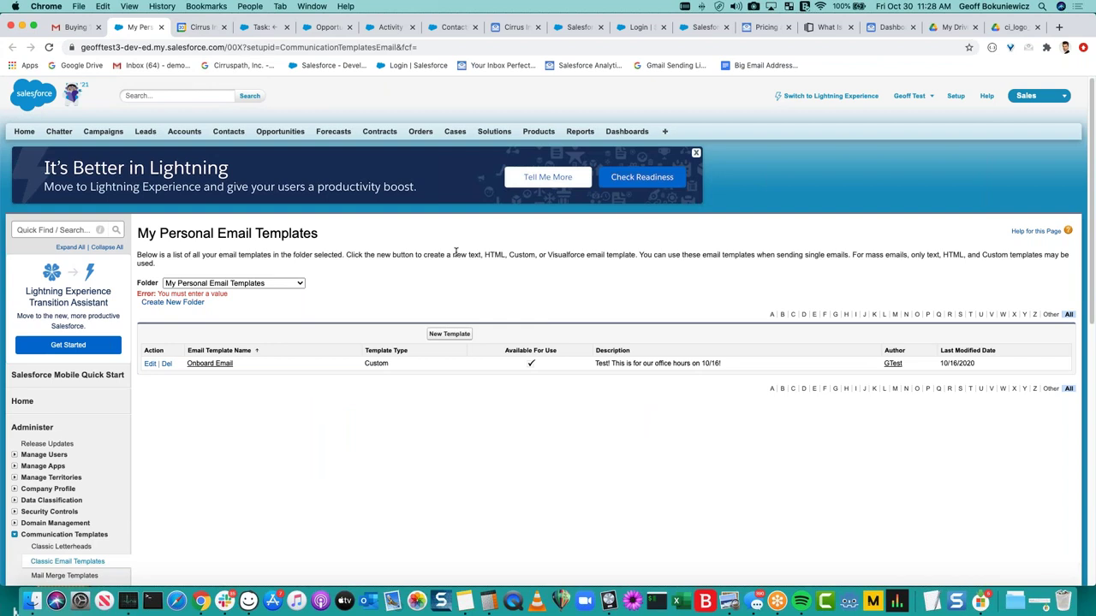
Look over the My Personal Email Templates page, then go back to the Gmail template form.
drag(454, 254, 516, 255)
click(516, 255)
click(83, 28)
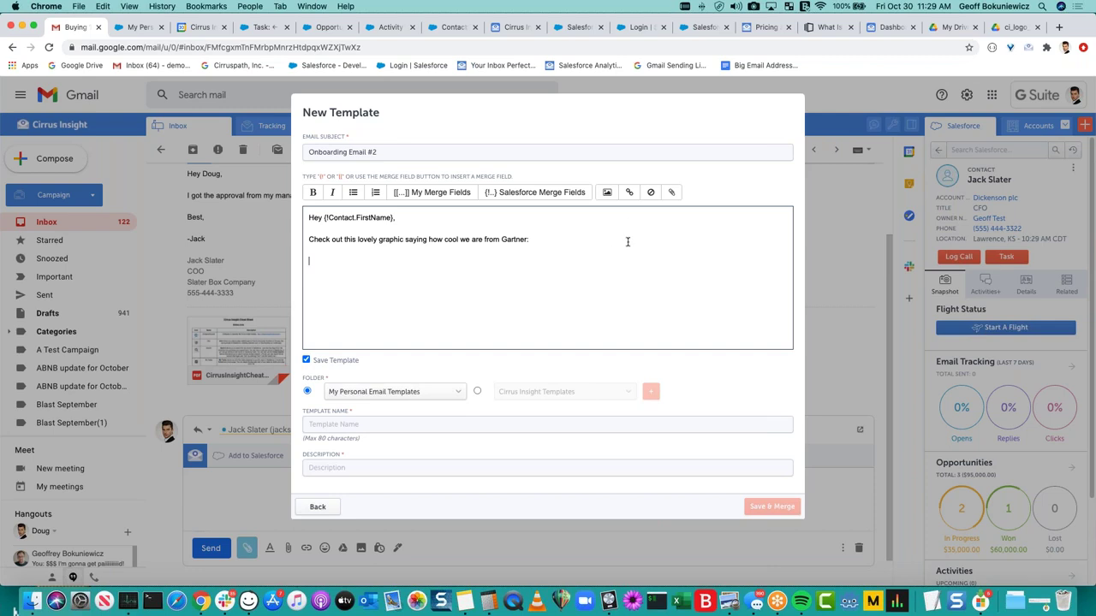
Leave the unfinished Onboarding Email #2 form for the Templates list, then cancel the dialog.
click(602, 185)
click(601, 242)
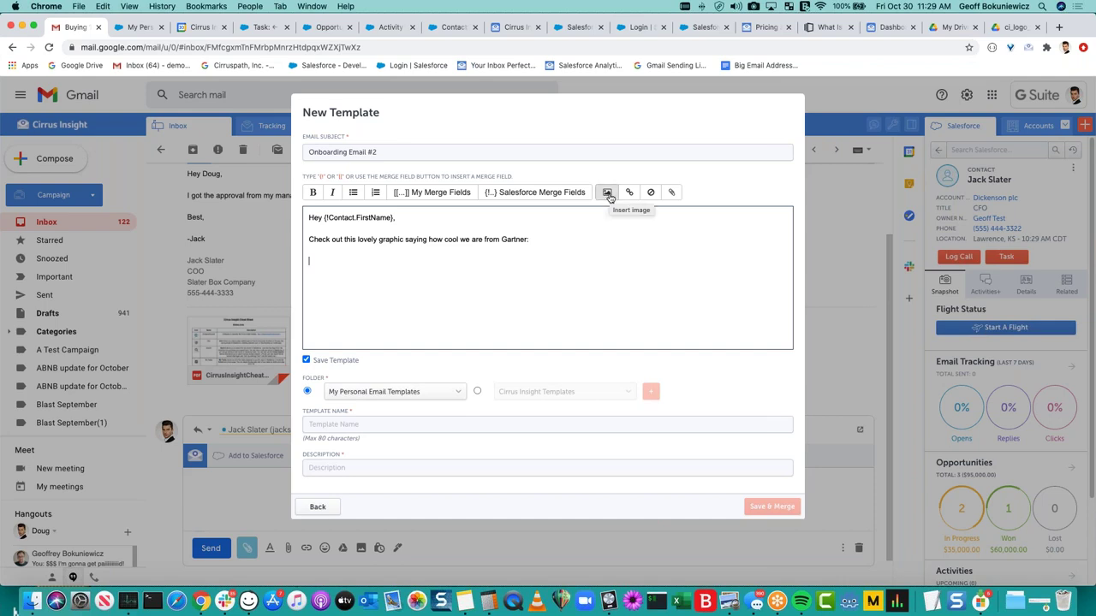
click(336, 509)
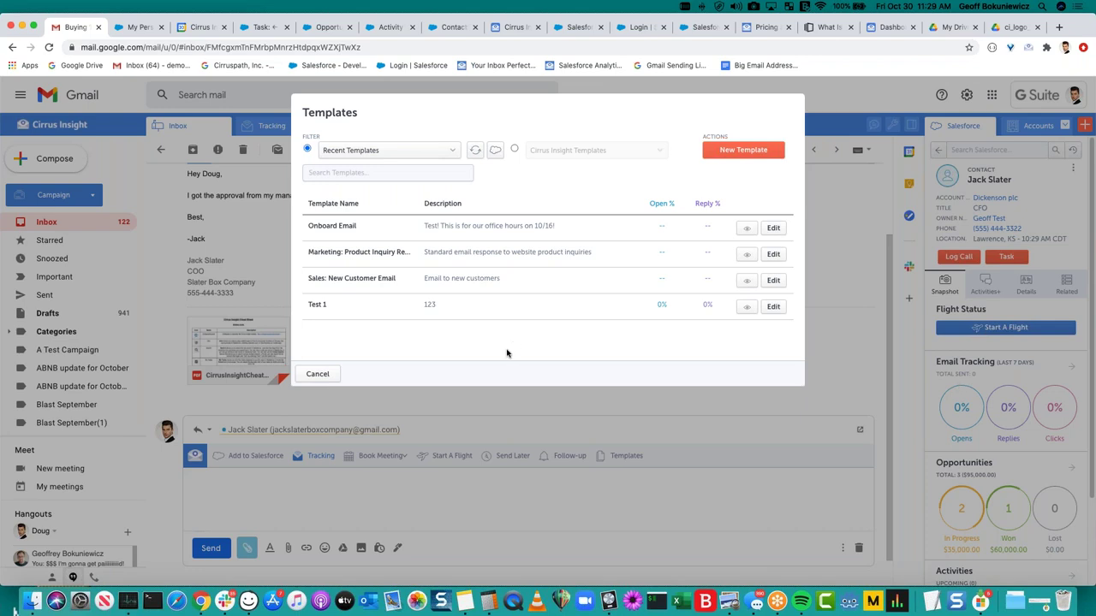
click(318, 374)
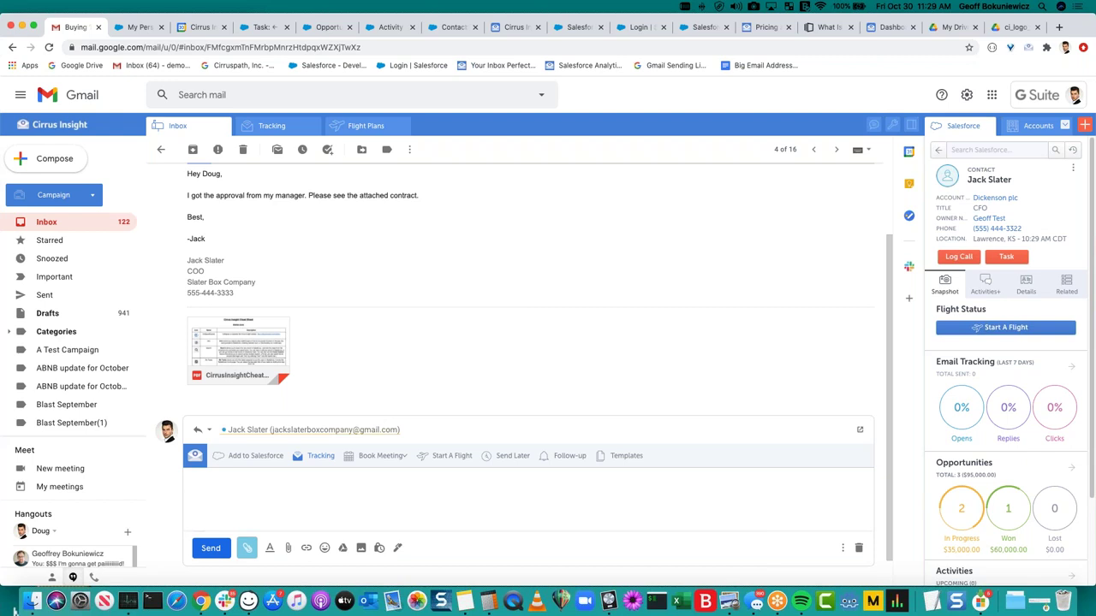
Bring the browser forward and trash the unfinished reply to Buying 1000 Widgets.
click(569, 375)
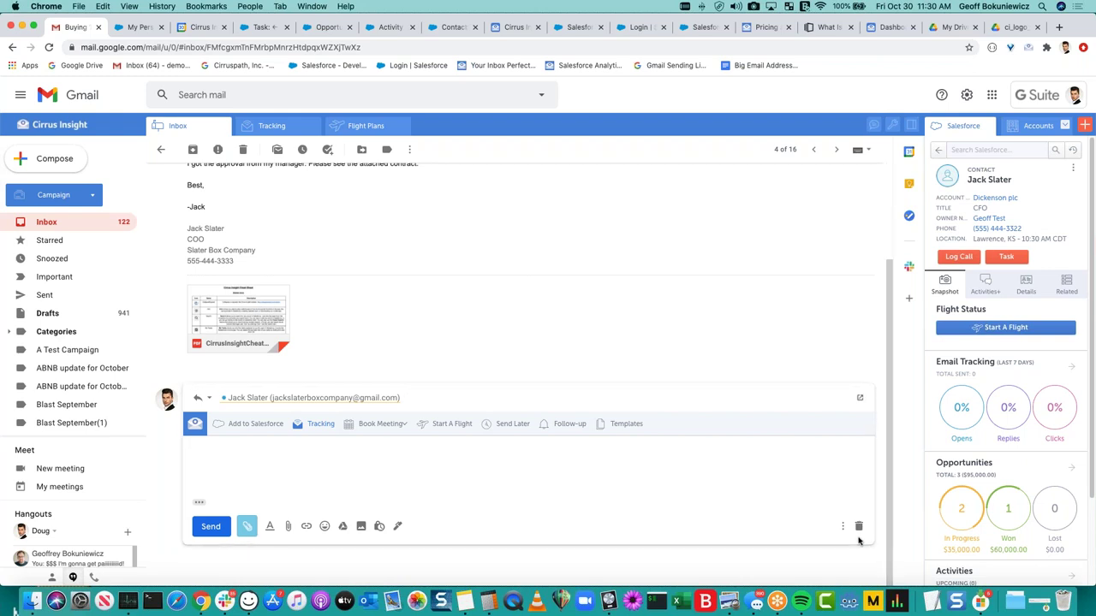
click(858, 525)
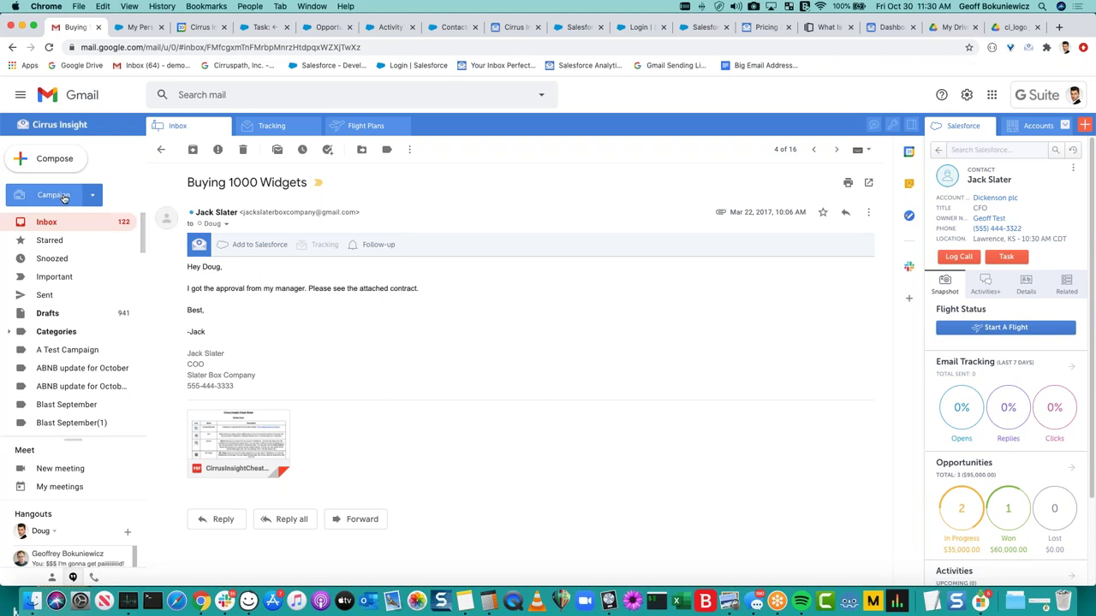
Start a campaign named 'Test former YAMM user' and switch recipients to Build from Report.
click(53, 196)
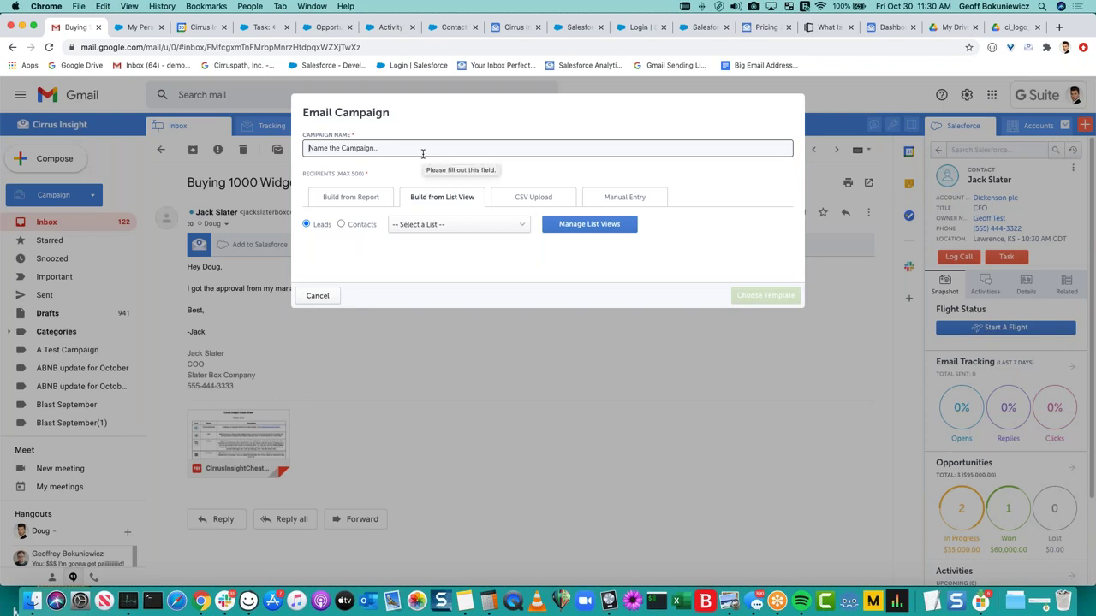
text(Test)
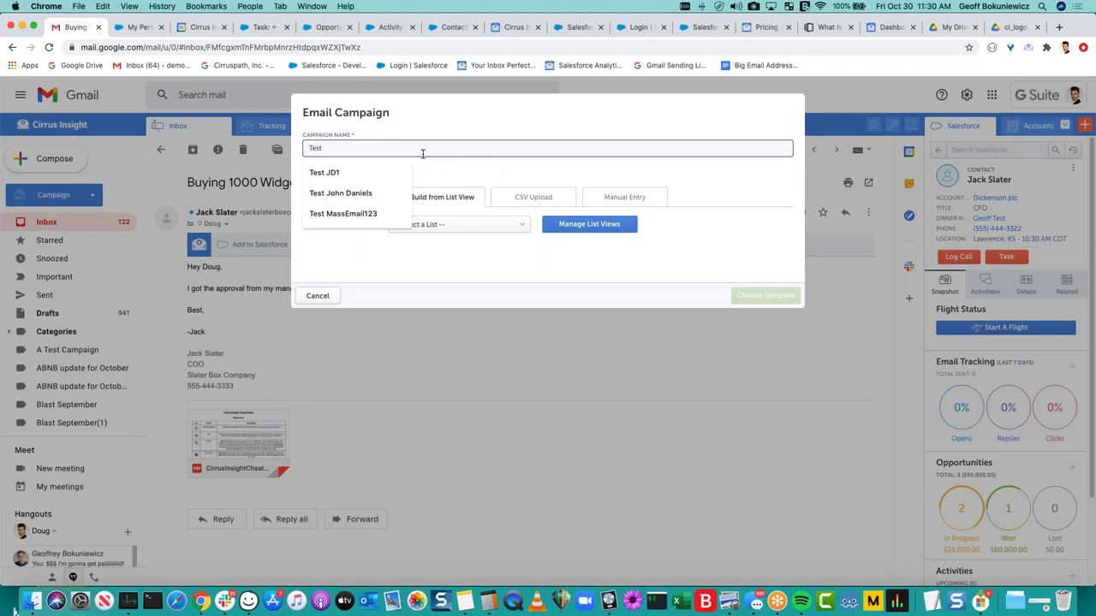
text( former YAMM user)
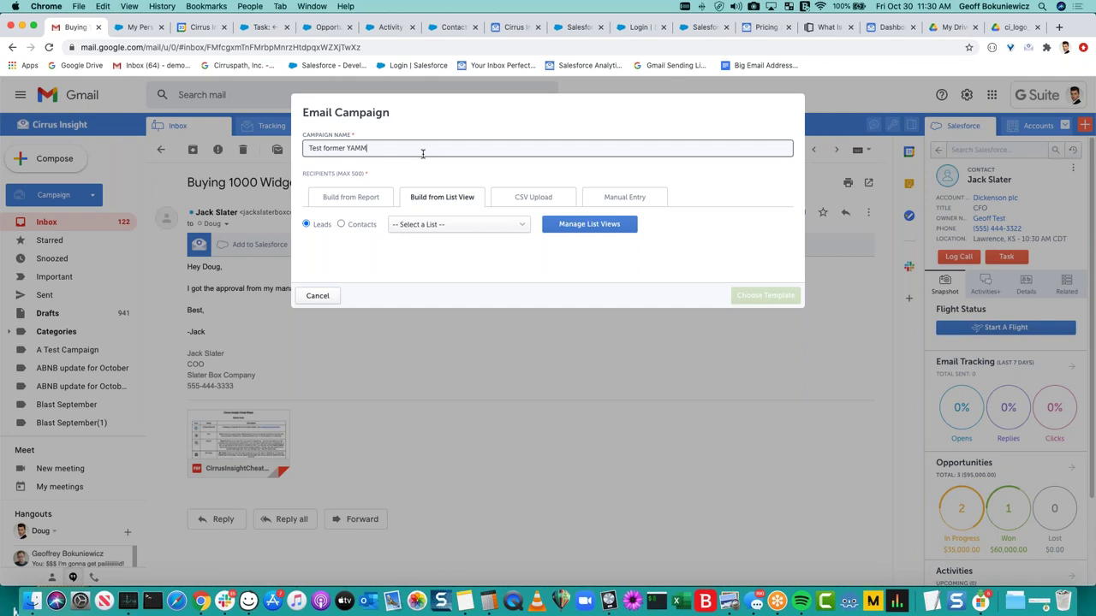
click(428, 166)
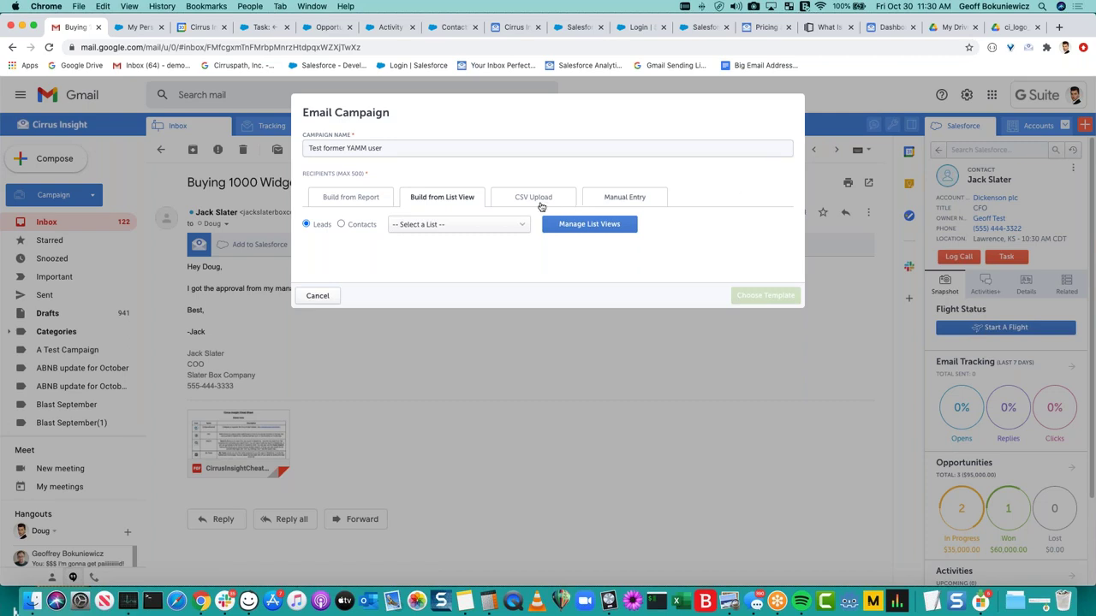
click(364, 198)
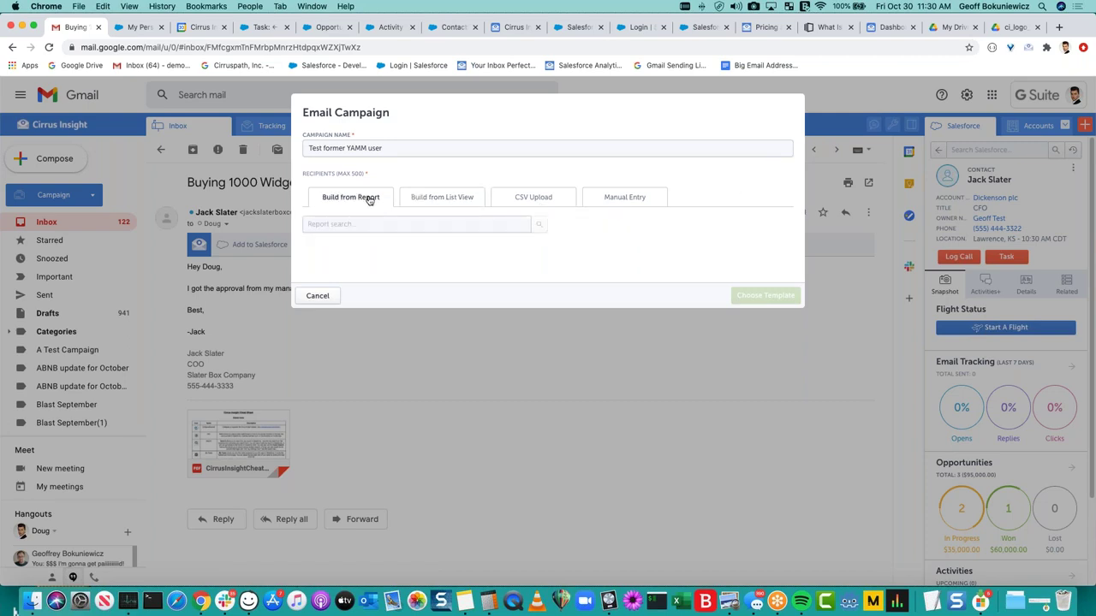
Build recipients from the All Contacts list view with every contact selected.
click(428, 199)
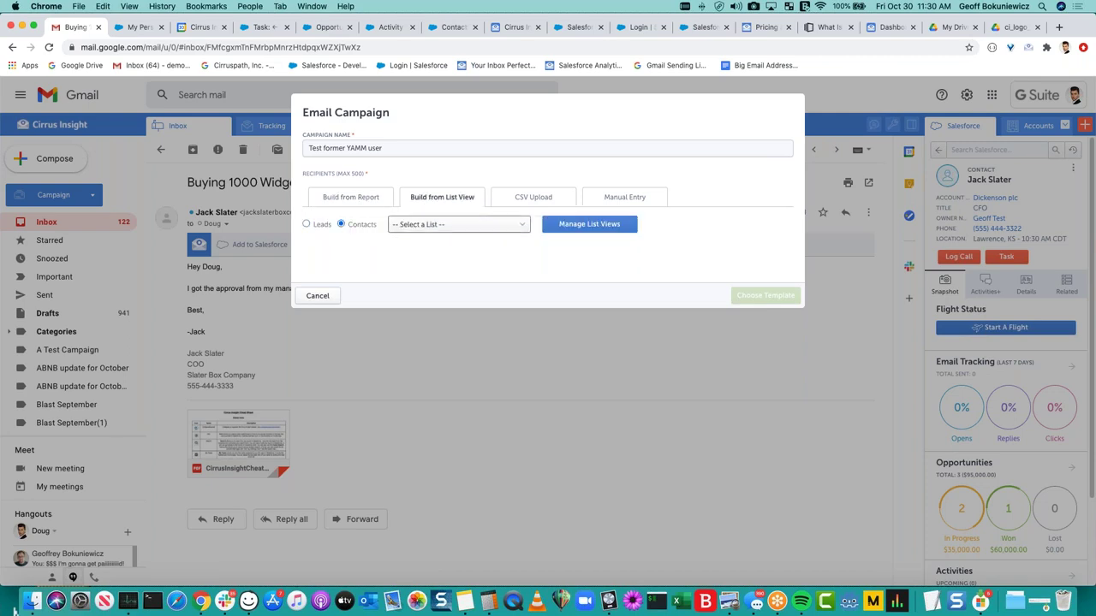
click(454, 224)
click(449, 252)
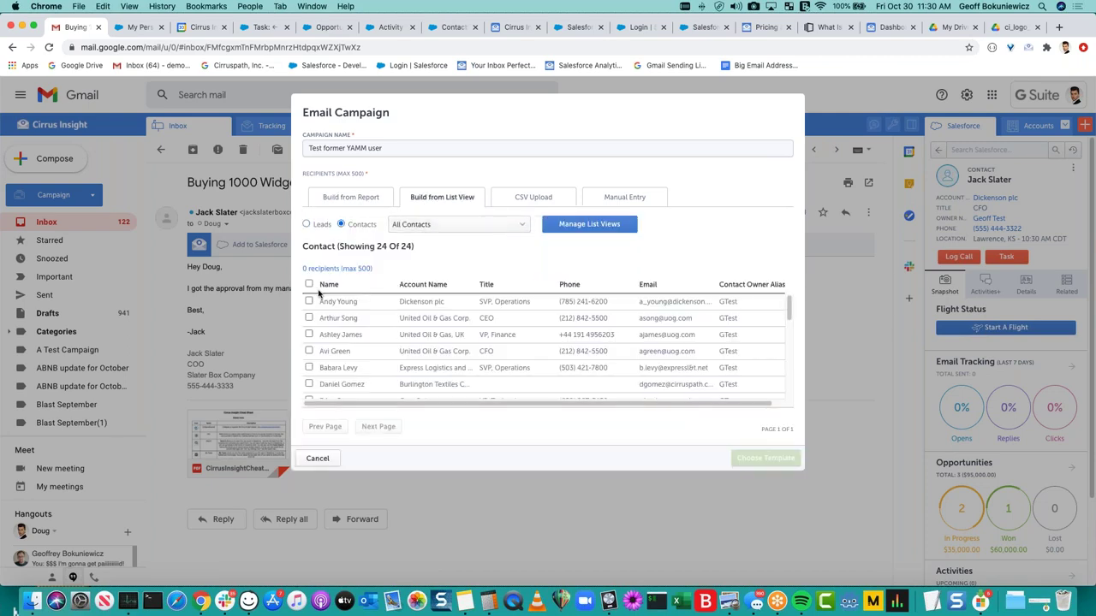
click(309, 284)
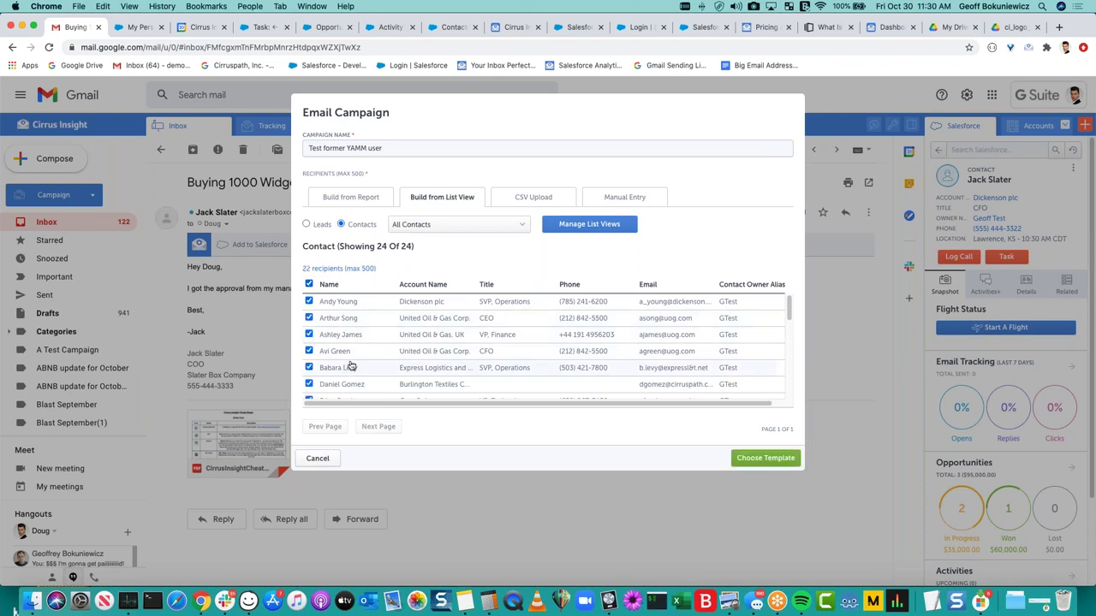
scroll(455, 367, down, 5)
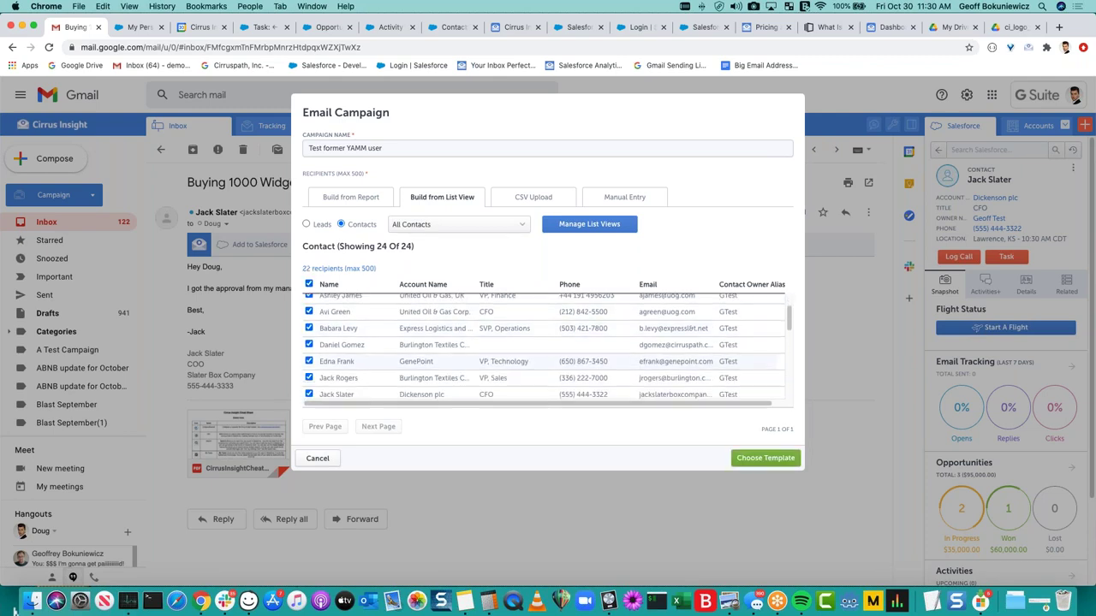
Review the CSV Upload Email column requirement, then switch to Manual Entry's addresses box.
click(521, 199)
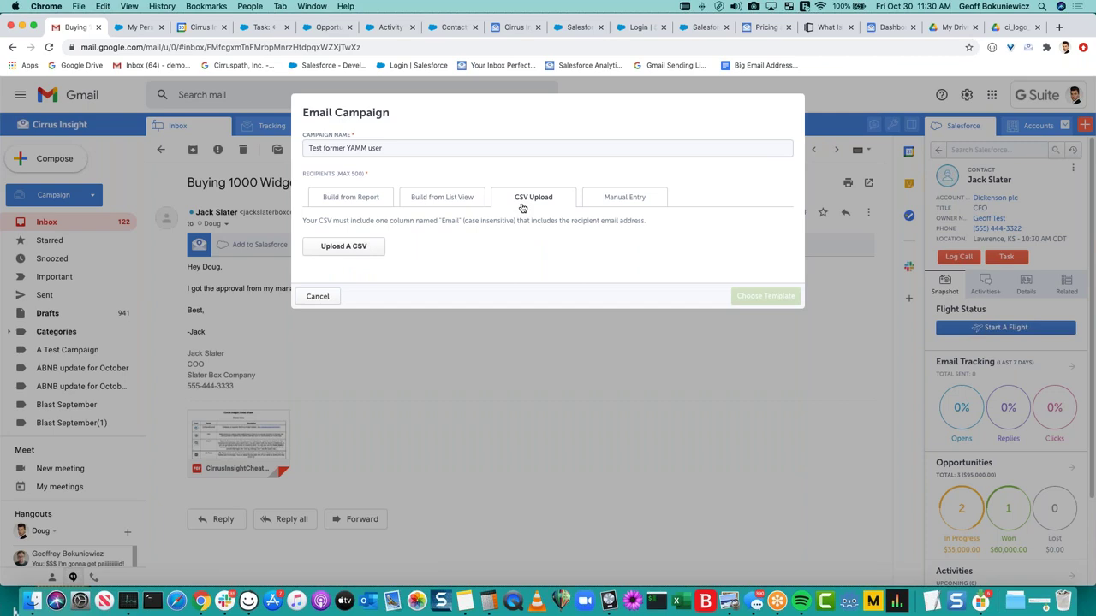
drag(310, 221, 536, 224)
click(464, 220)
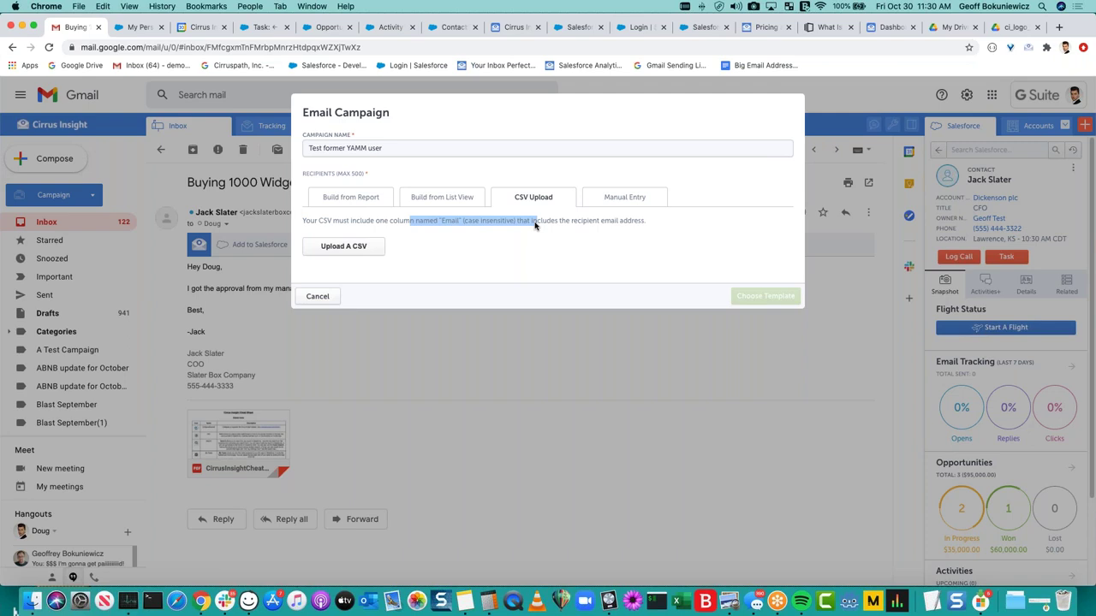
click(638, 199)
click(579, 252)
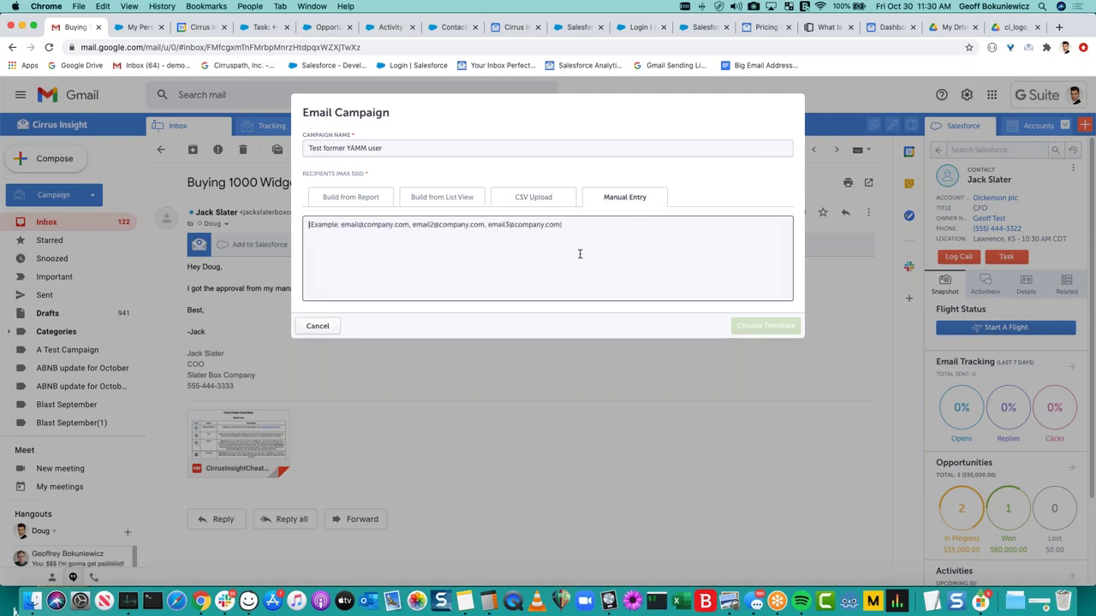
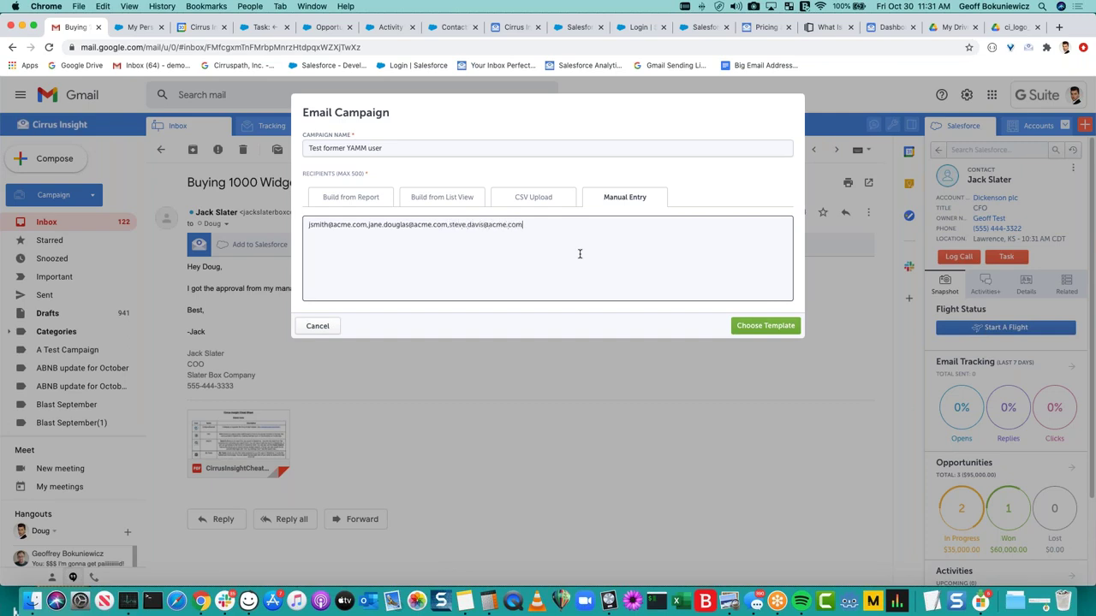
Enter three contact e-mail addresses in Manual Entry, then clear them all.
key(super+a)
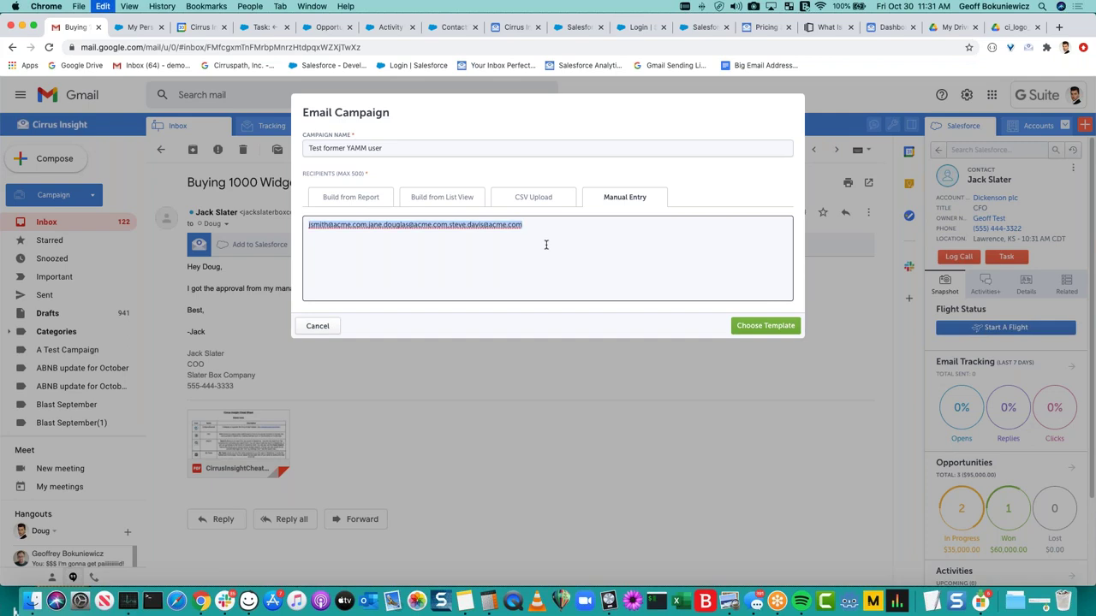
key(BackSpace)
Select all 22 contacts from the All Contacts list view as recipients and continue to templates.
click(448, 198)
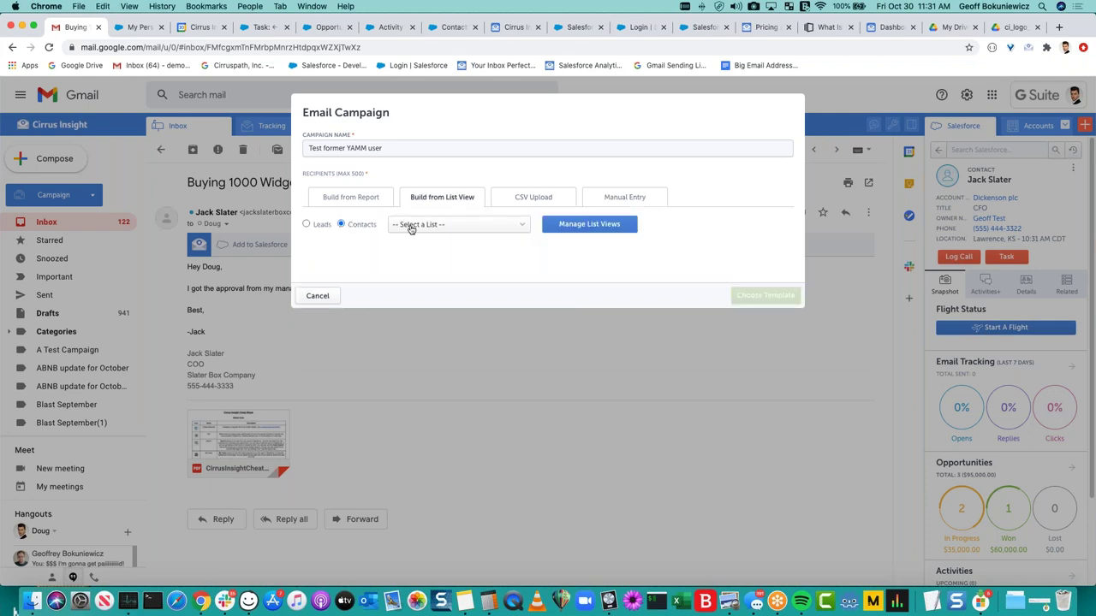
click(480, 229)
click(440, 259)
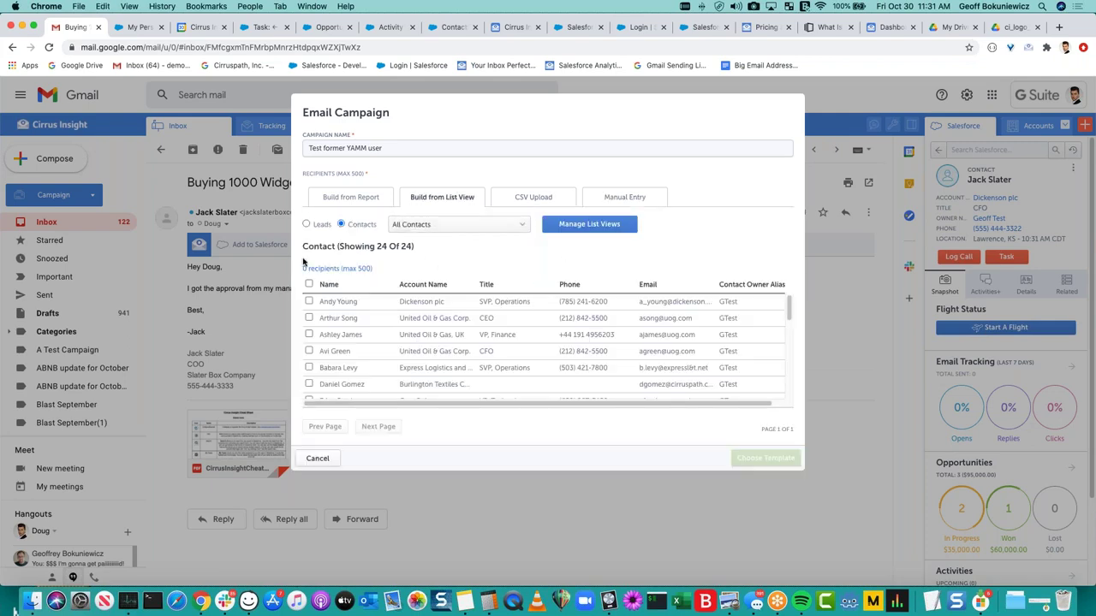
click(309, 283)
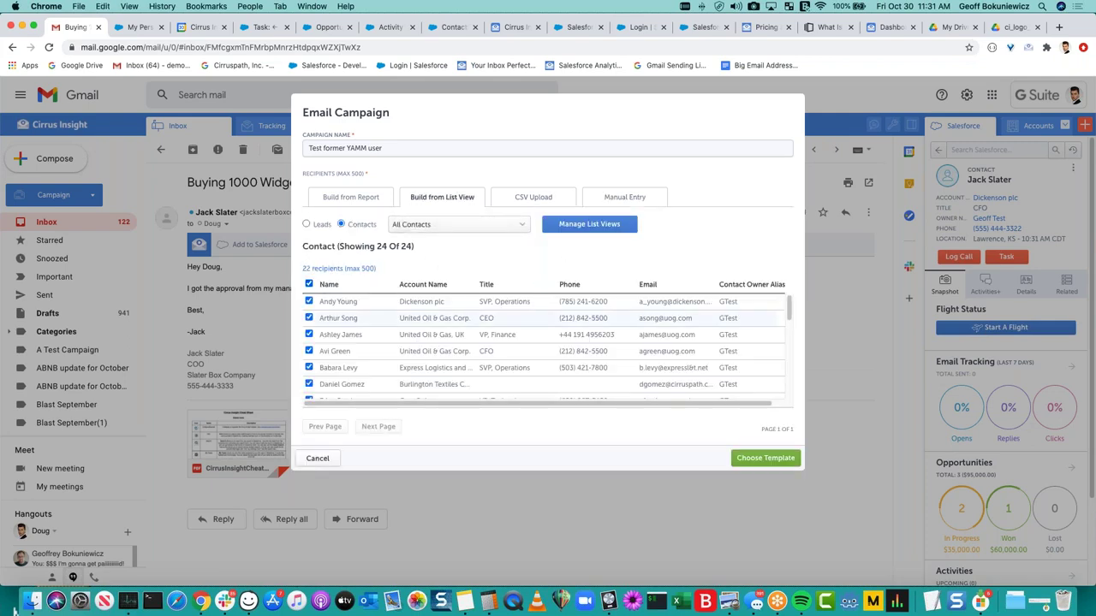
click(766, 459)
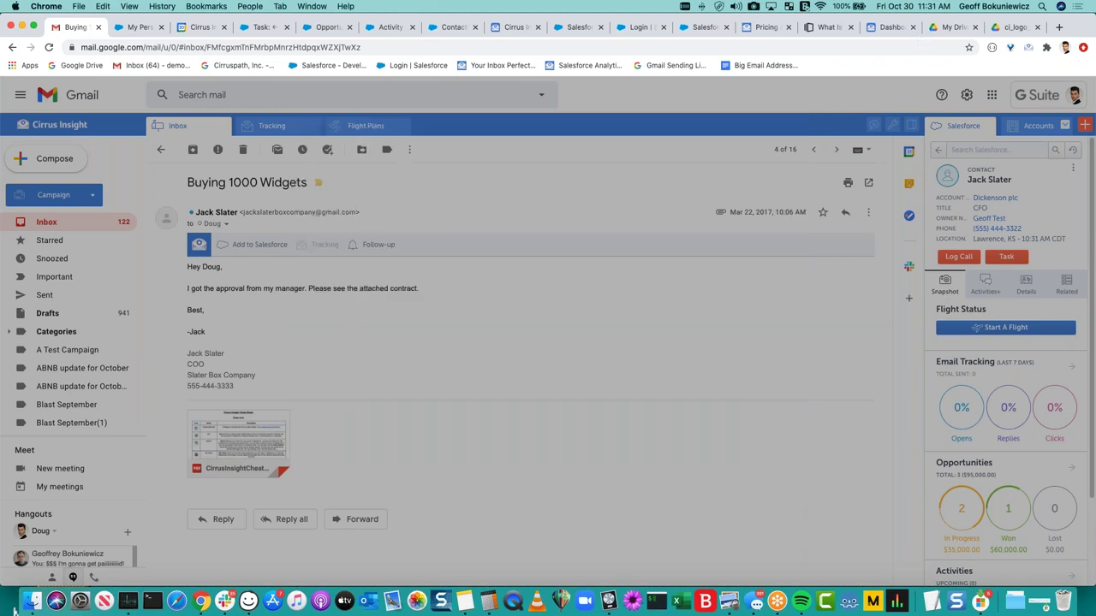
Filter templates to Unfiled Public Email Templates and preview Sales: New Customer Email.
click(390, 183)
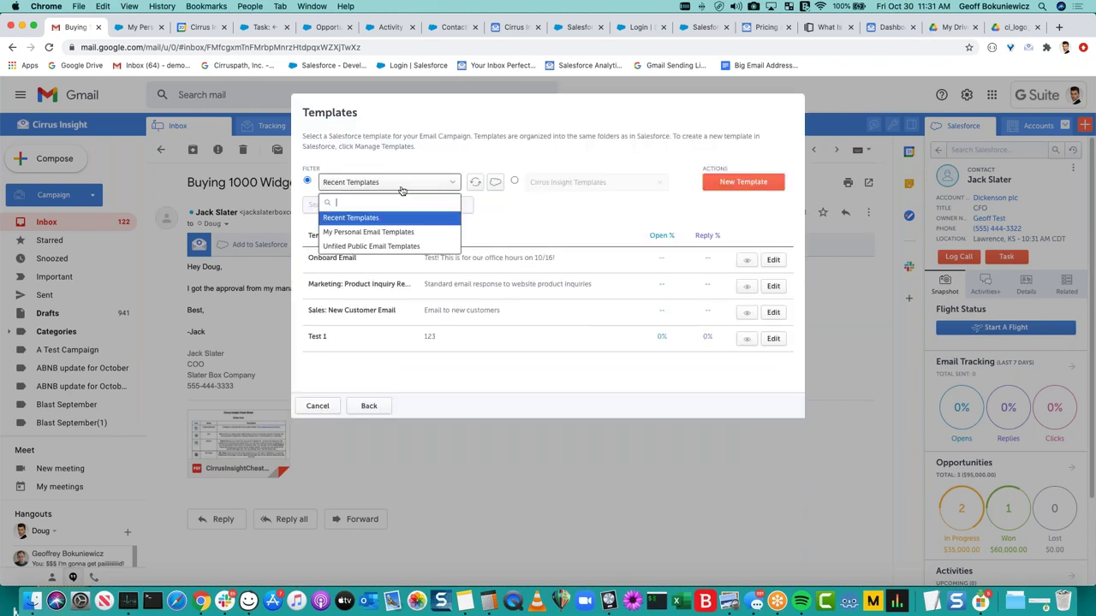
click(374, 247)
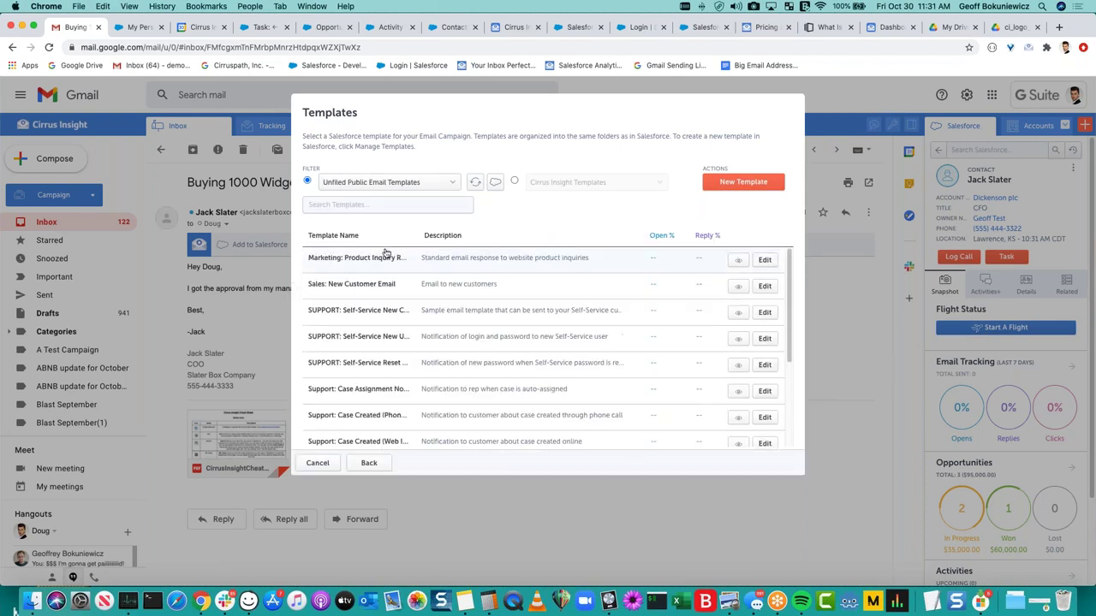
click(736, 288)
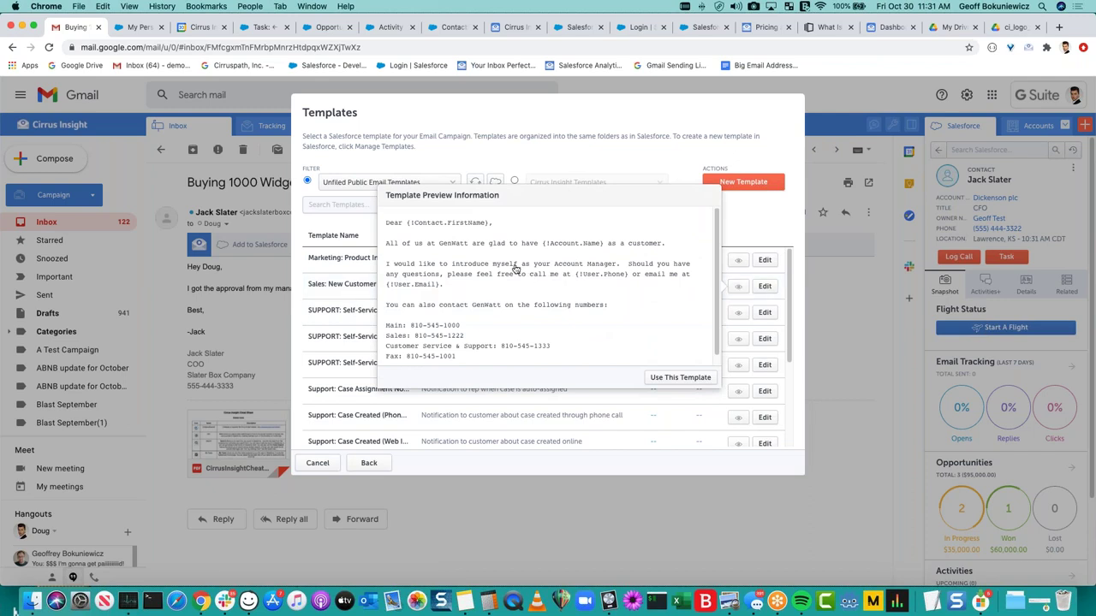
click(327, 307)
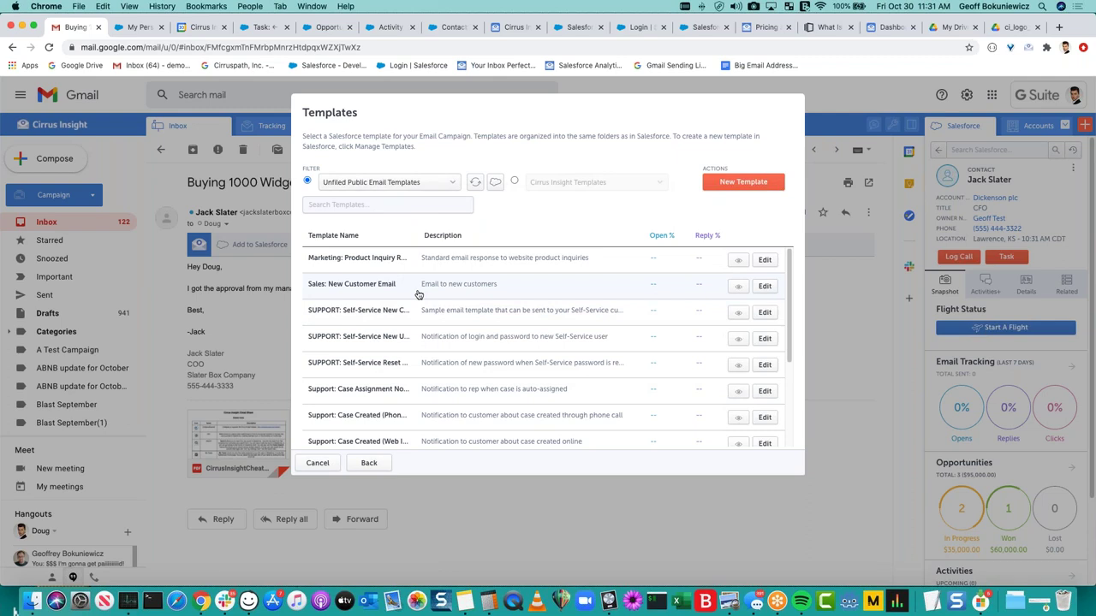
Pick the Sales: New Customer Email template, then cancel the campaign.
click(417, 294)
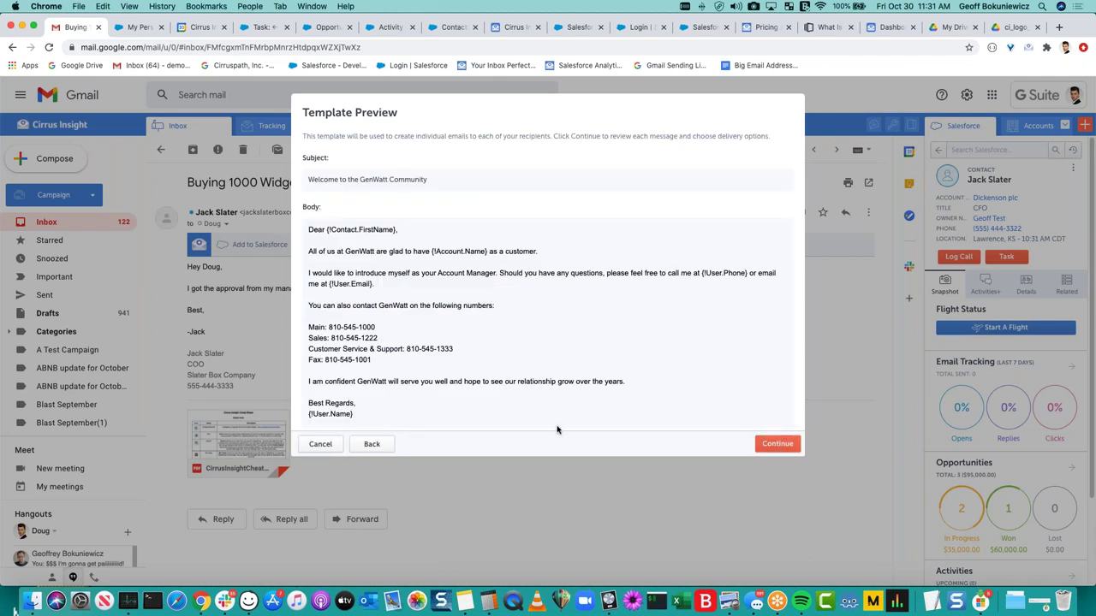
click(321, 444)
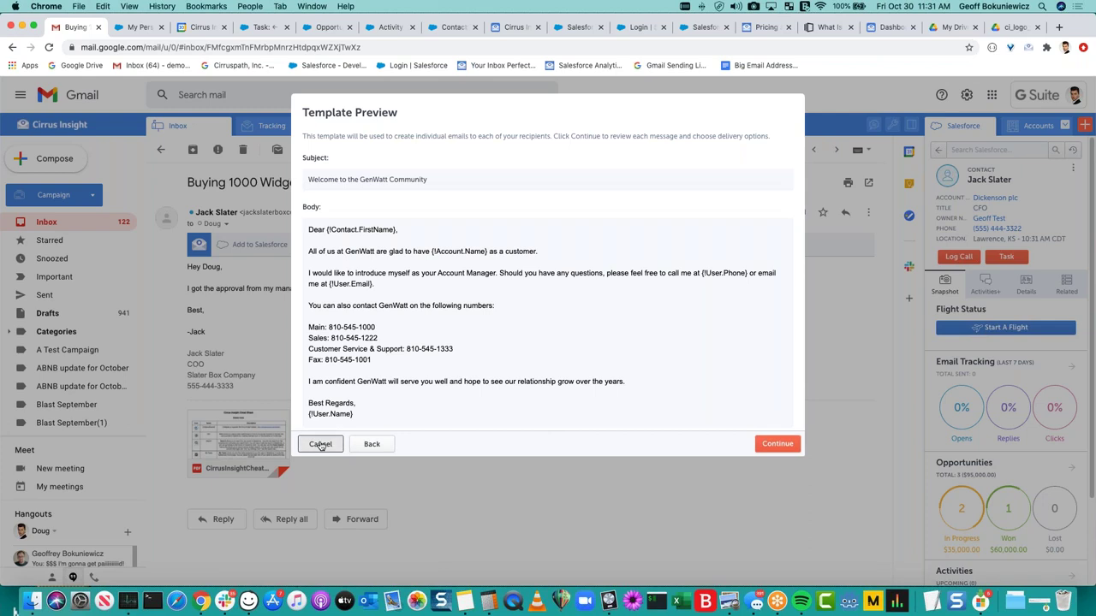
scroll(133, 332, down, 6)
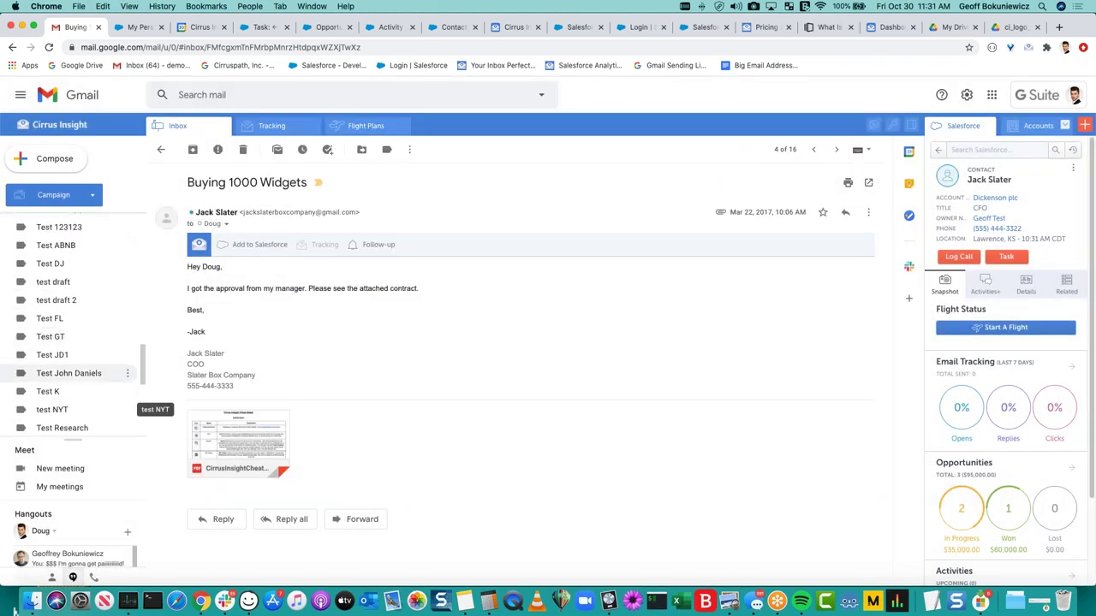
Show the Testing 123 label's campaign drafts and dismiss the Send Later options.
scroll(79, 359, down, 5)
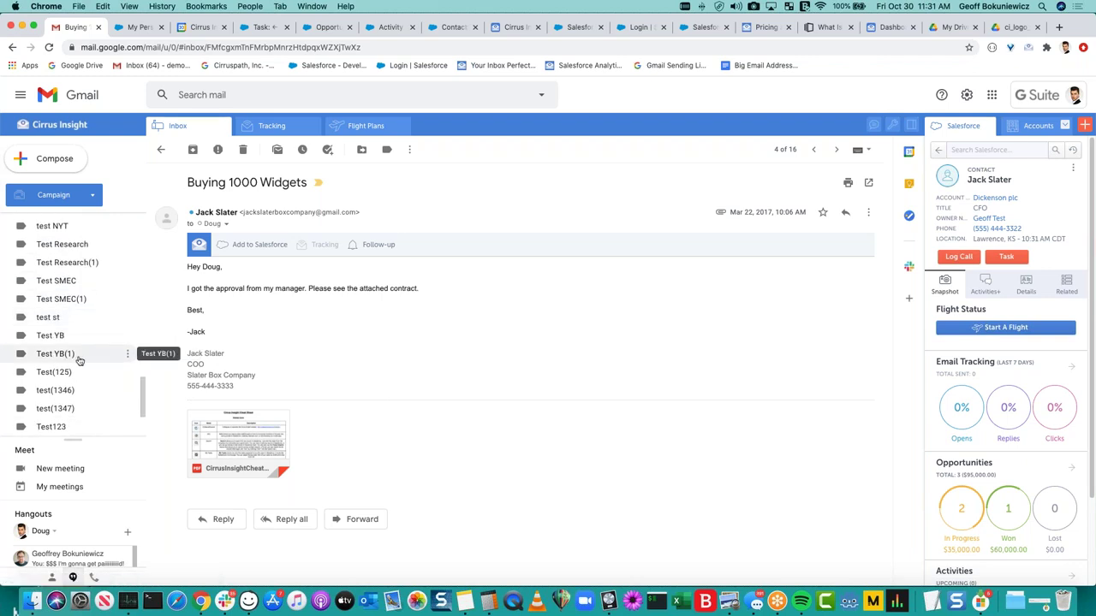
scroll(79, 360, down, 4)
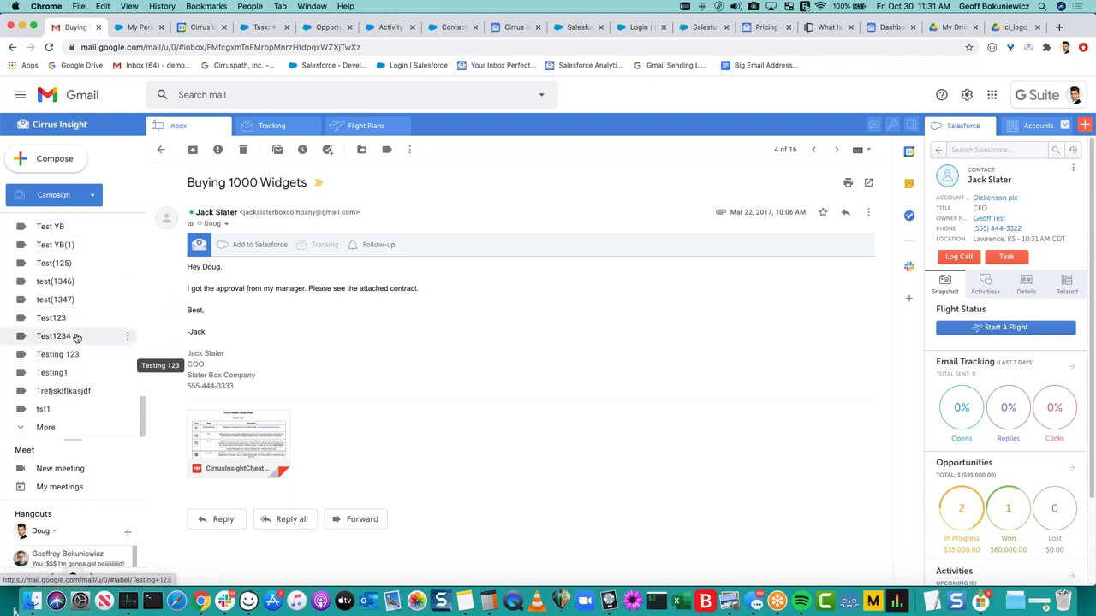
click(76, 354)
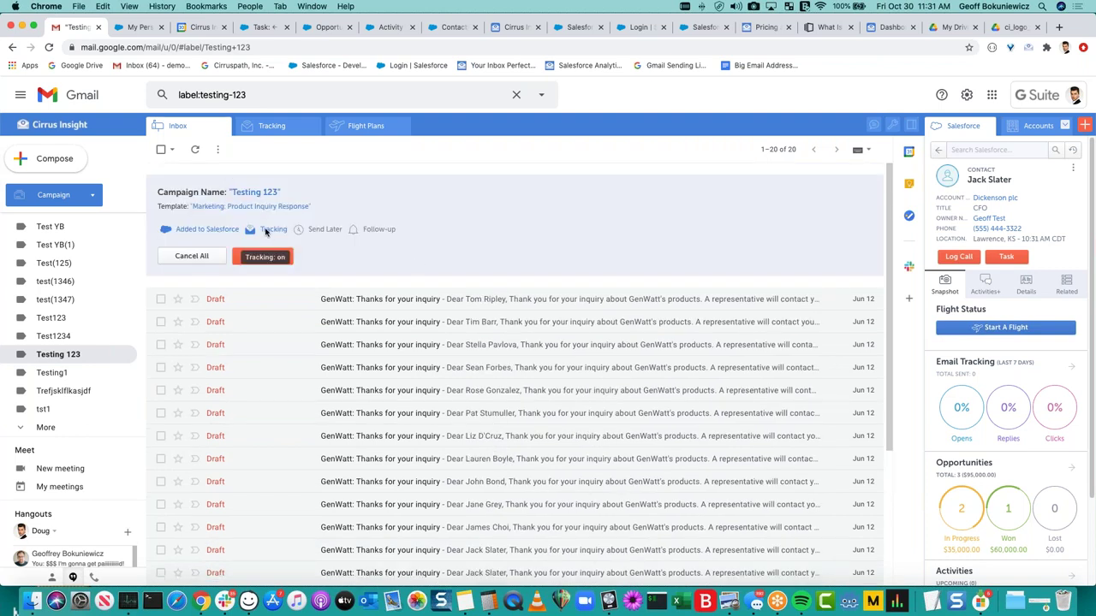
click(325, 246)
click(351, 242)
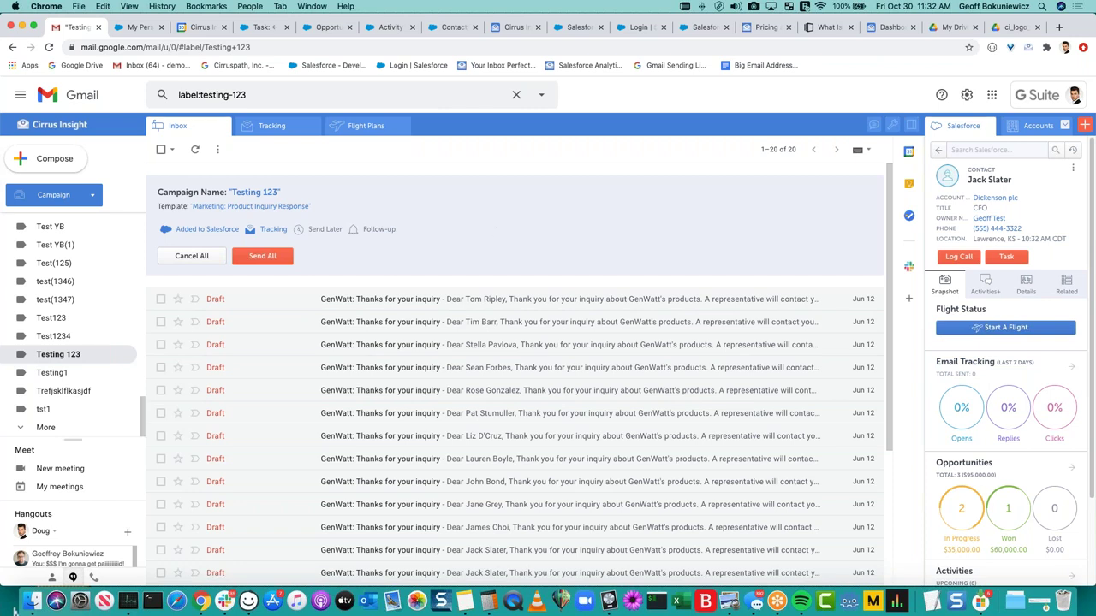
Return to the Inbox's Social conversations.
scroll(77, 403, up, 15)
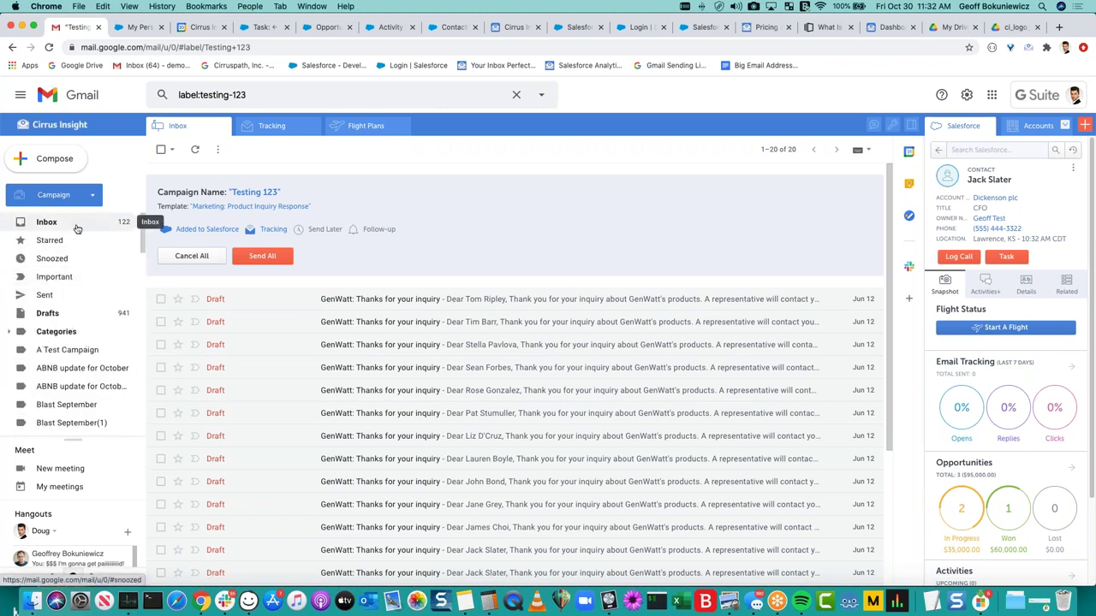
click(76, 224)
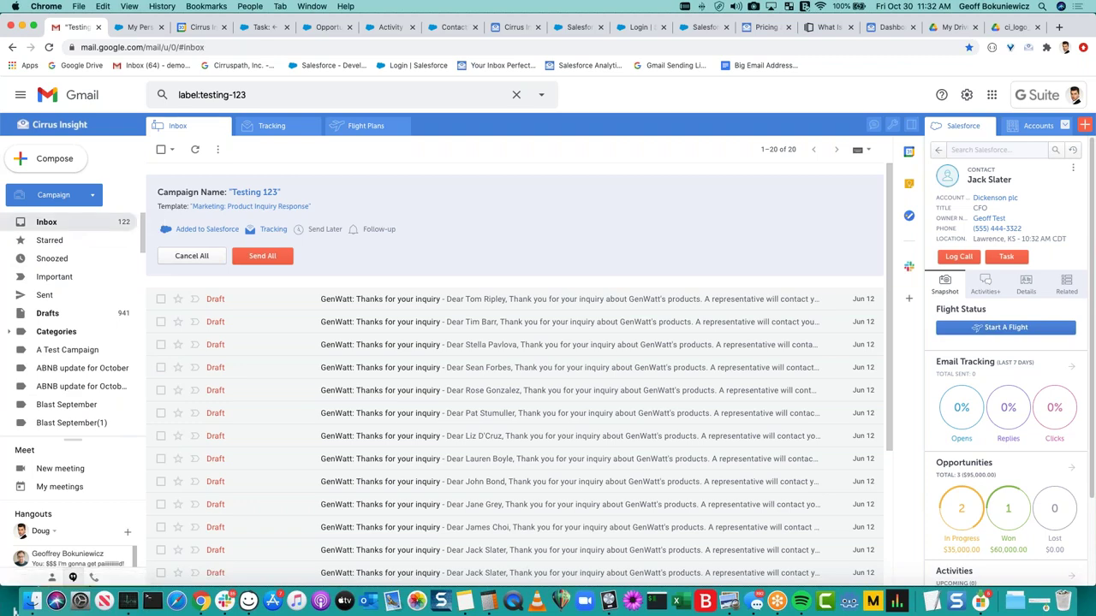
click(331, 179)
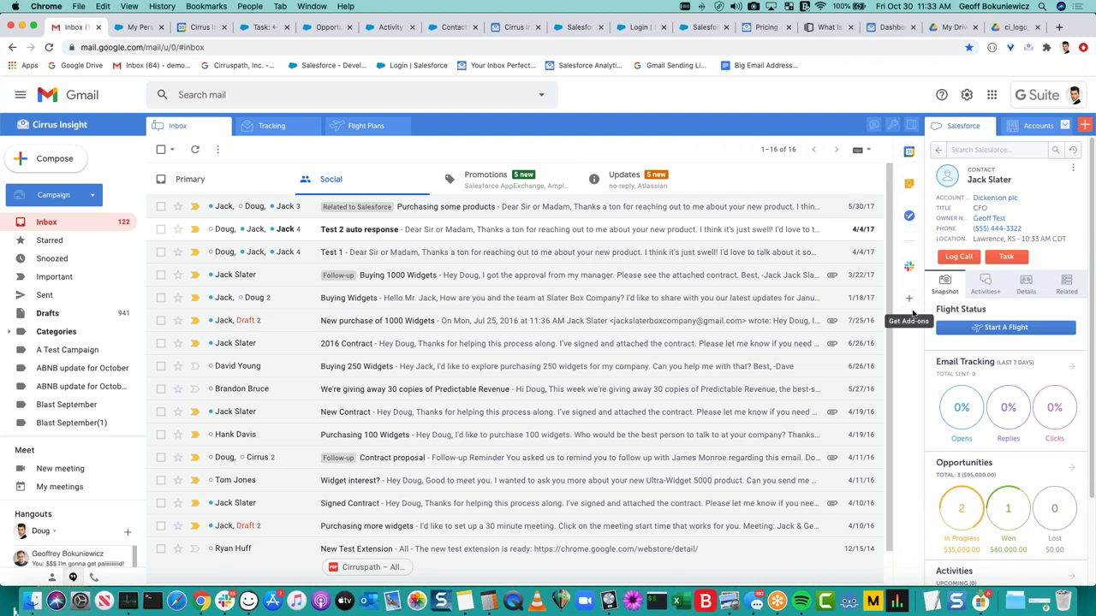
Cycle the side panel through Calendar, Keep, Tasks and Slack.
click(910, 152)
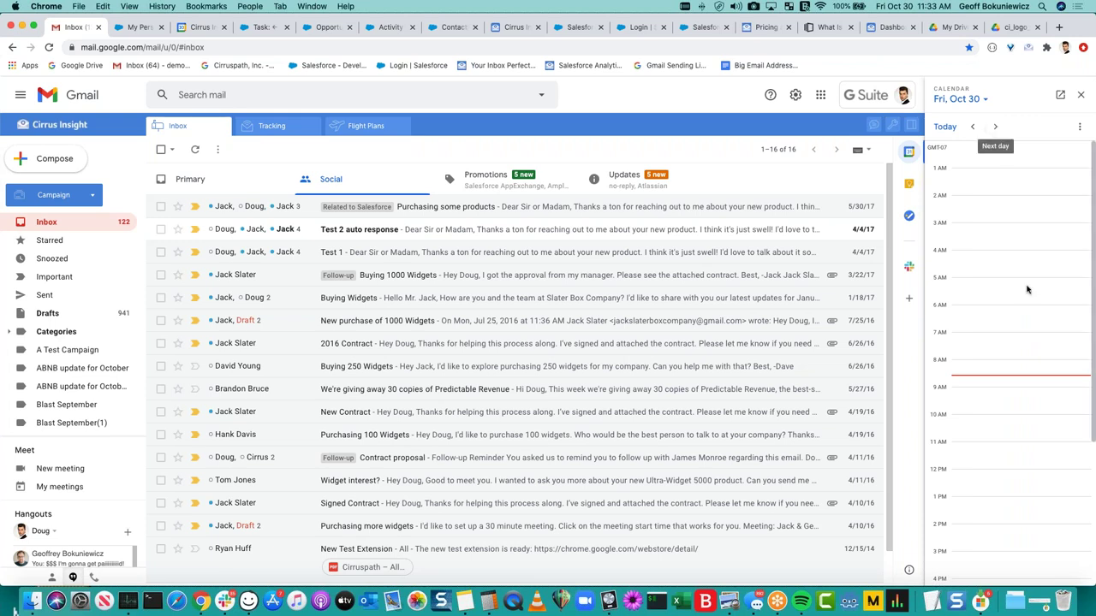
scroll(1020, 358, down, 5)
click(909, 183)
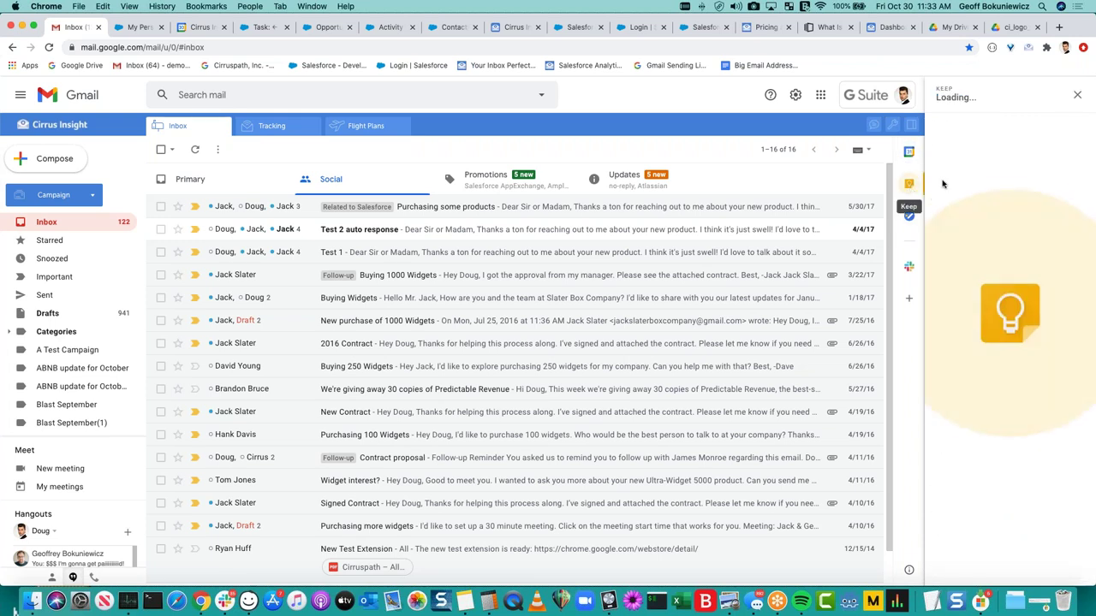
click(909, 215)
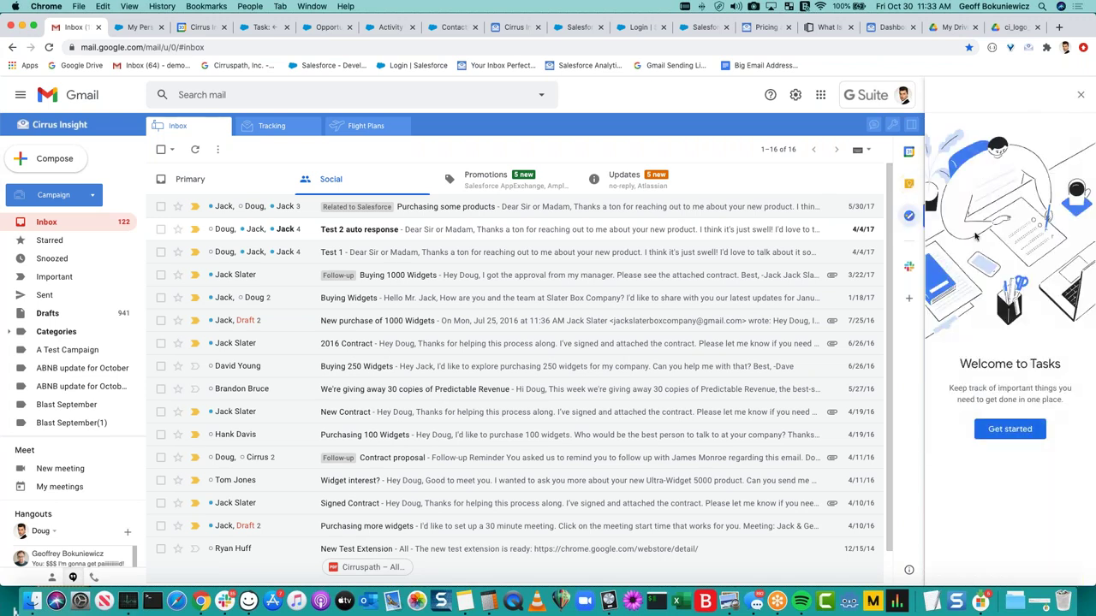
click(909, 269)
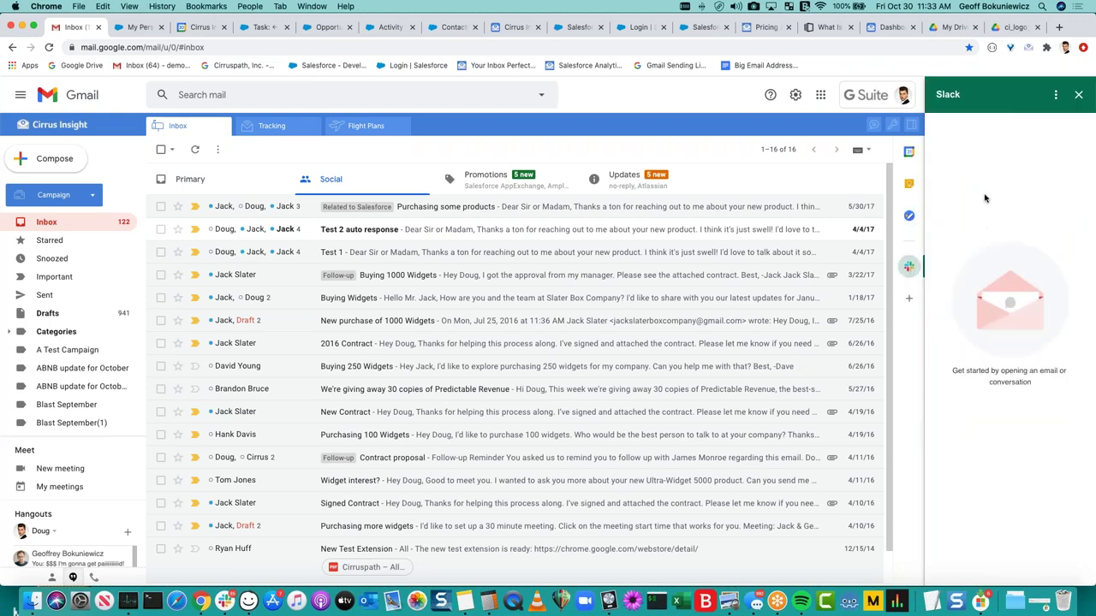
Open the Buying 1000 Widgets email and close the Slack add-on to restore Salesforce details.
click(271, 276)
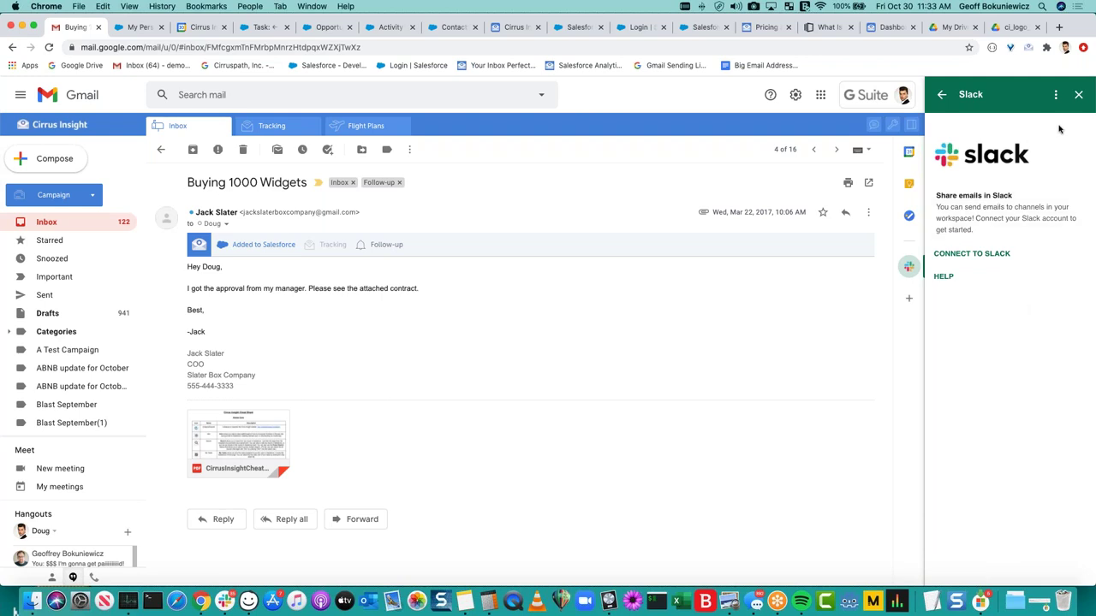
click(1056, 94)
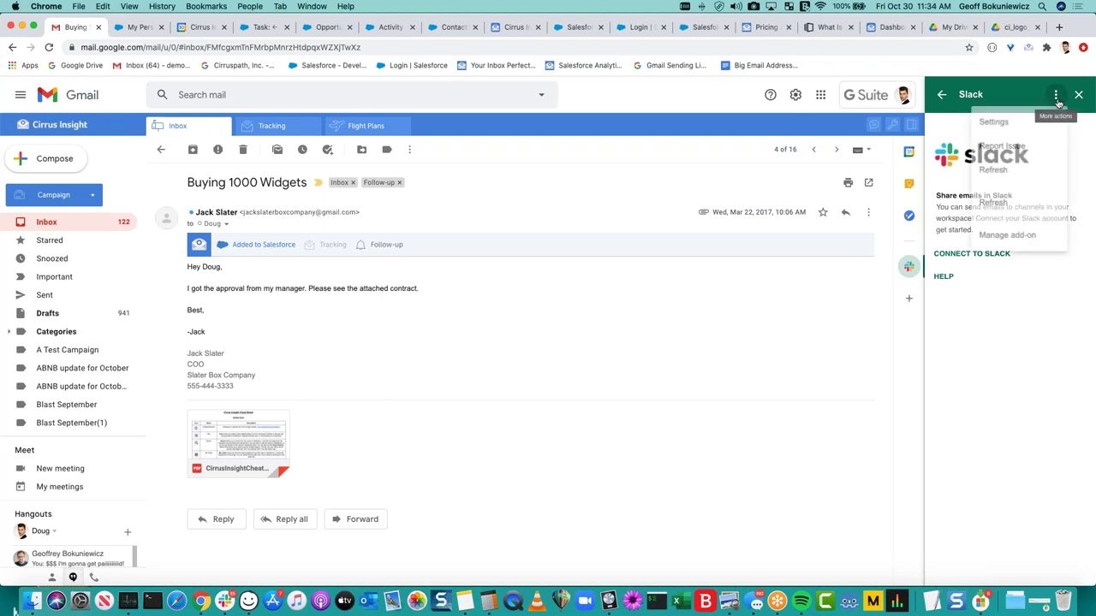
click(1057, 95)
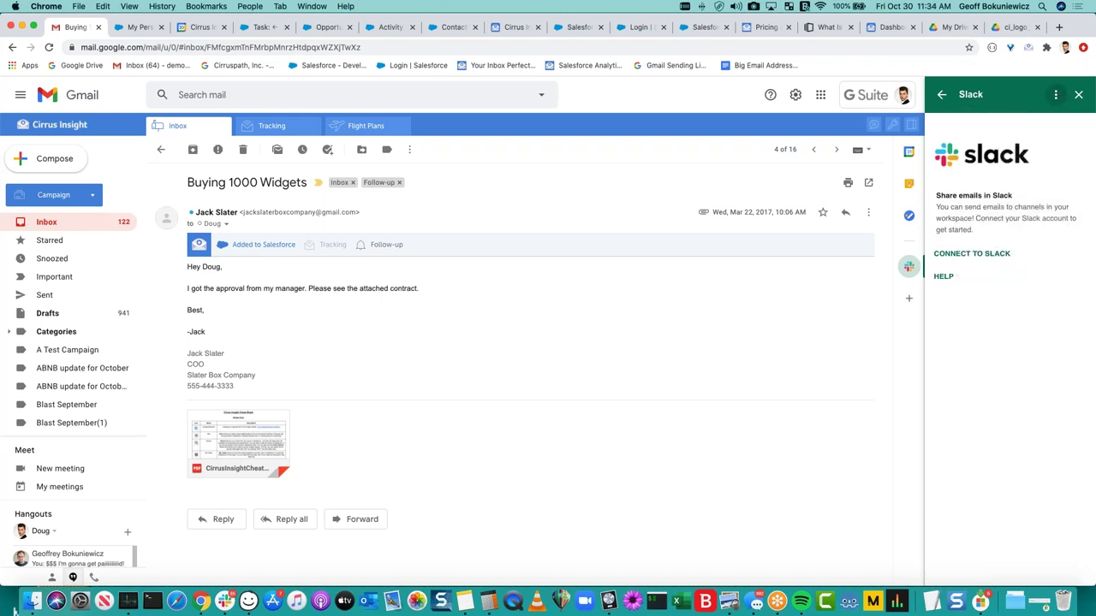
click(1078, 95)
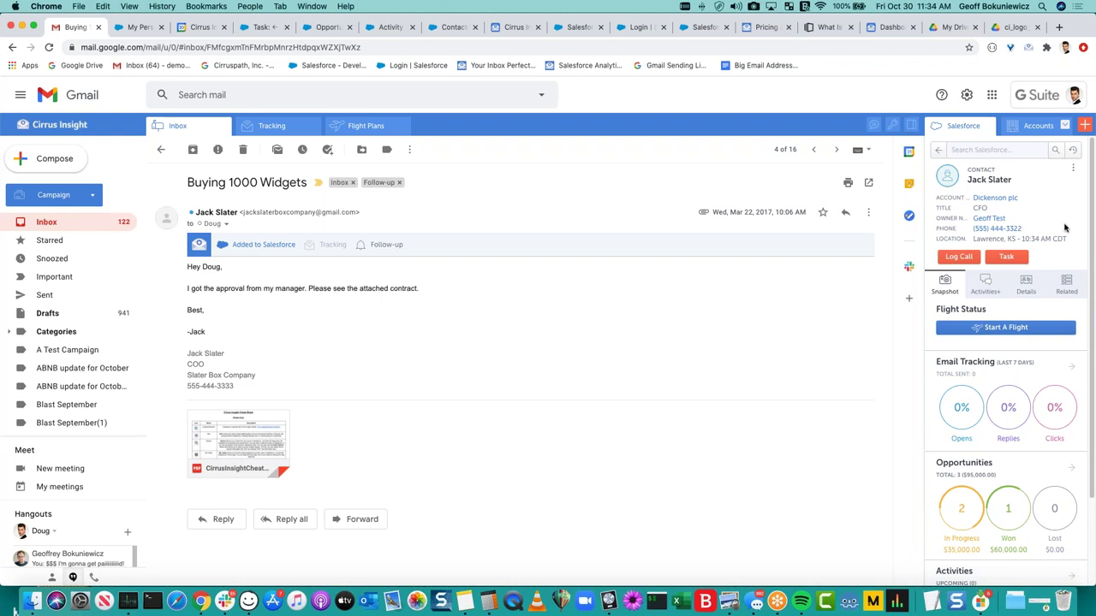
drag(1080, 241, 971, 171)
click(1039, 203)
triple_click(1076, 239)
drag(1006, 218, 961, 180)
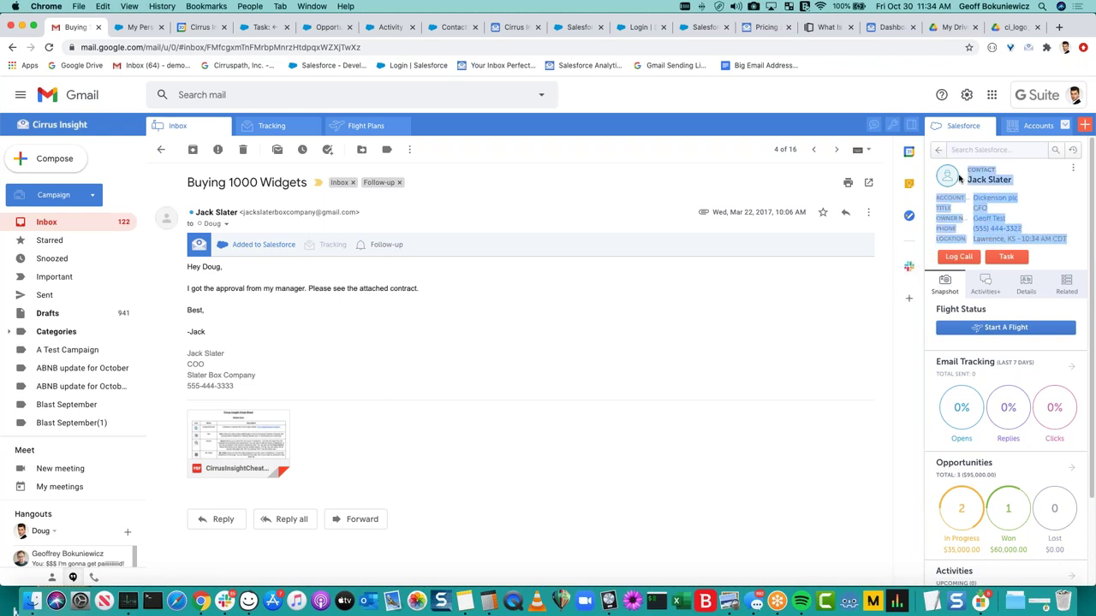
click(1074, 216)
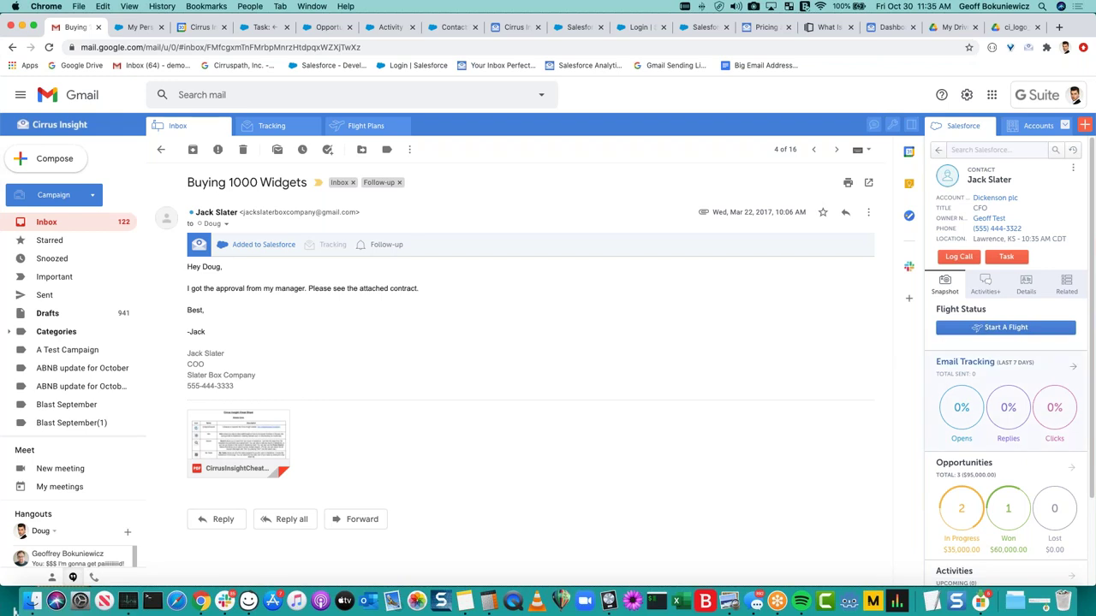
click(909, 300)
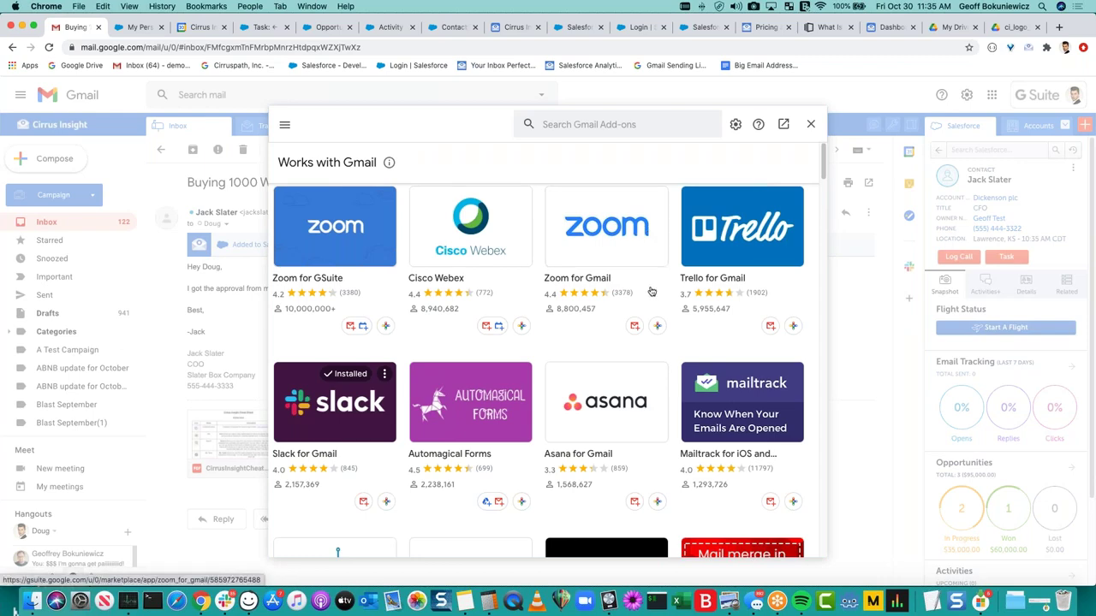
scroll(740, 238, down, 2)
scroll(739, 238, down, 5)
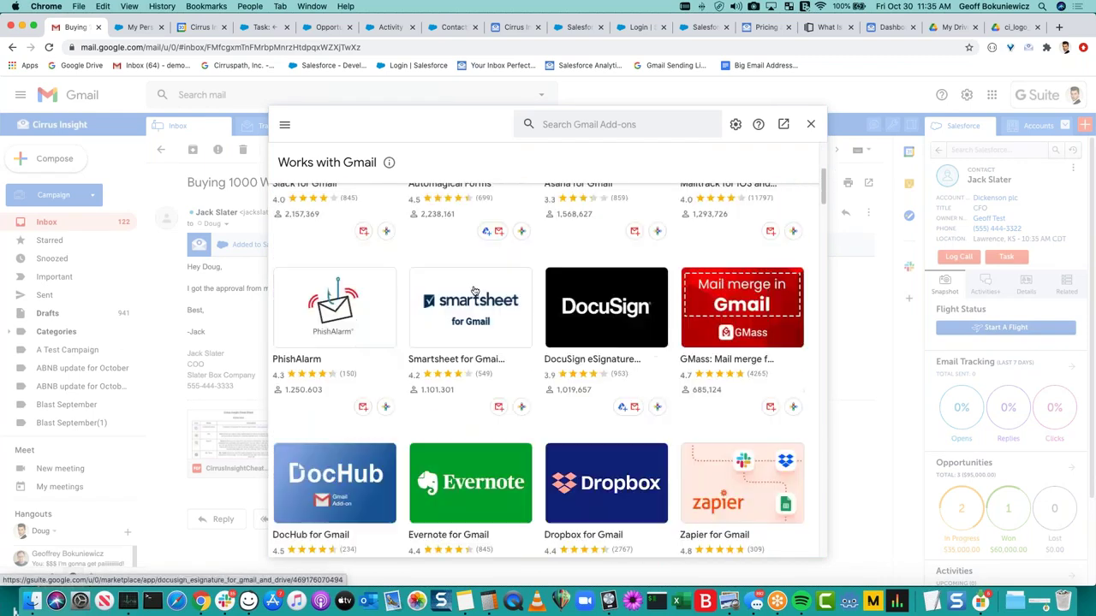
scroll(336, 319, down, 1)
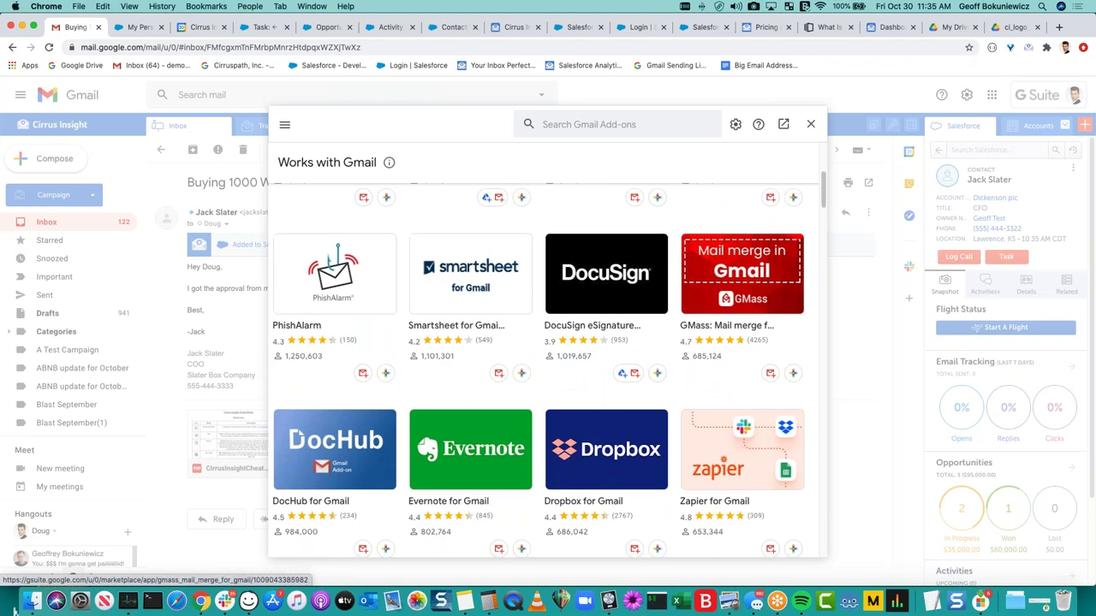
scroll(706, 306, down, 5)
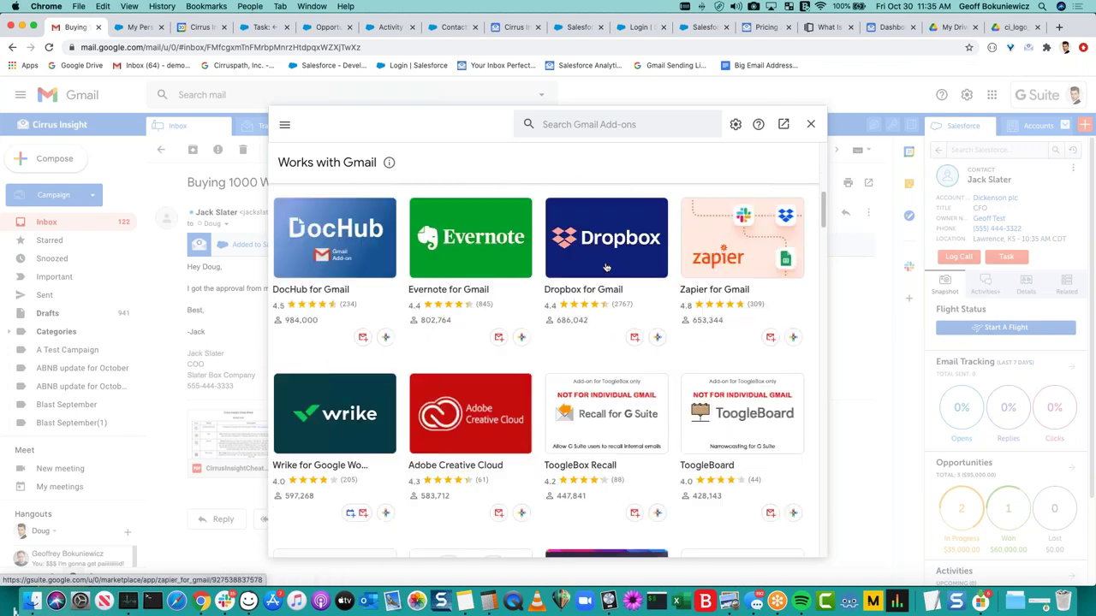
click(811, 126)
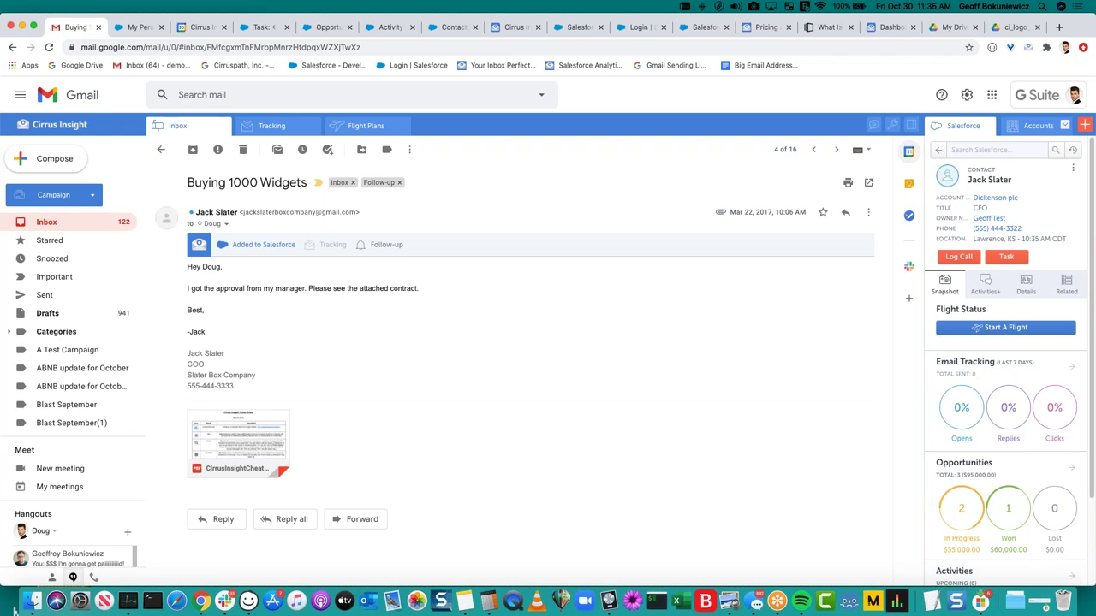
click(652, 345)
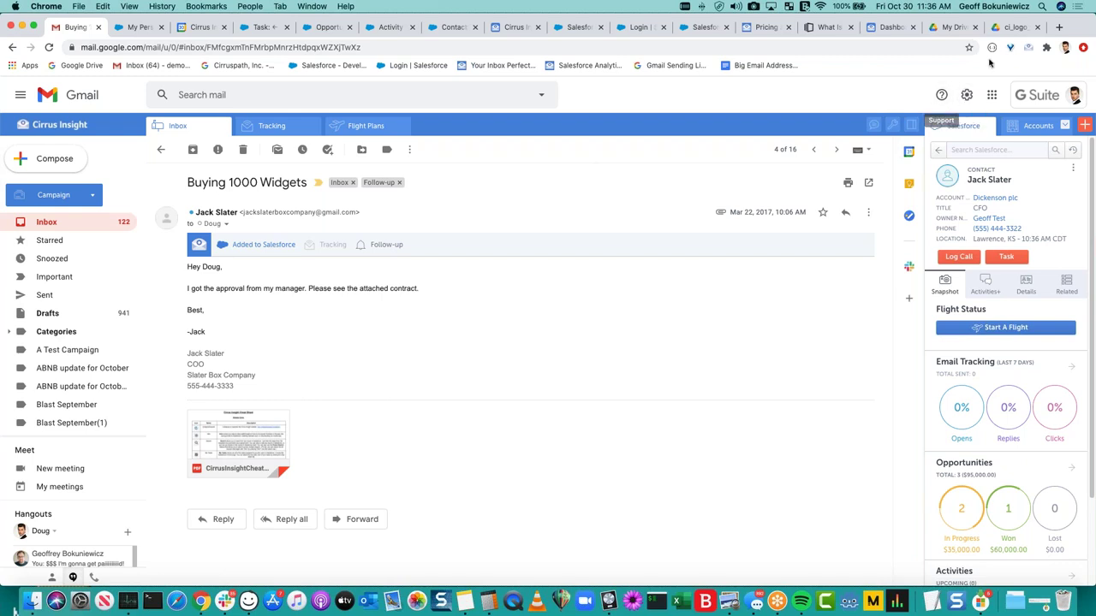
On the Cirrus Insight homepage, open the Chat with us form, close it, then reopen it.
click(767, 29)
scroll(674, 157, up, 5)
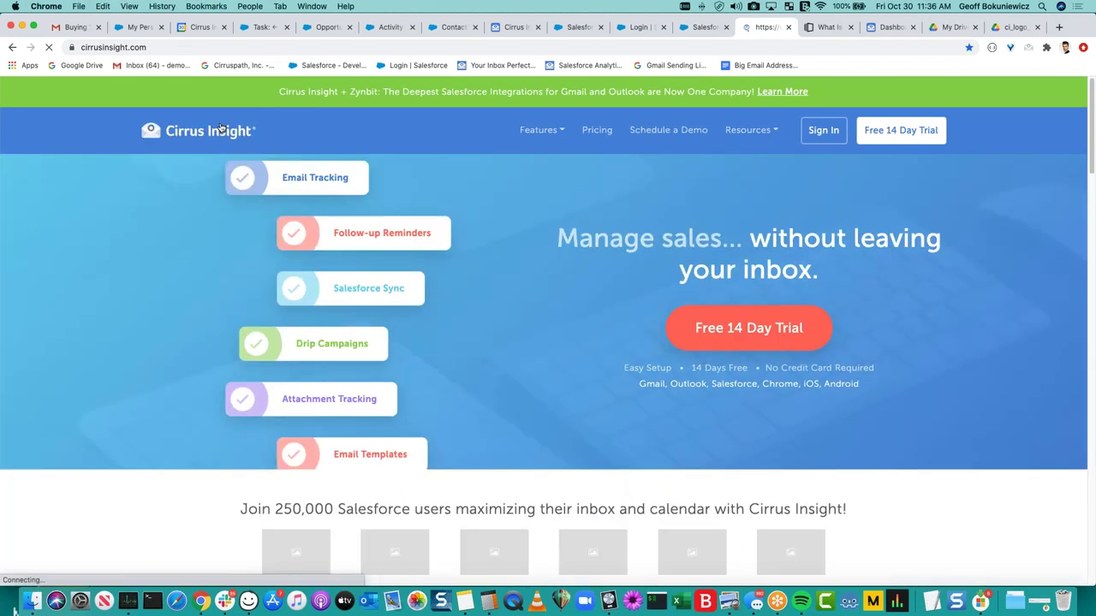
click(1001, 537)
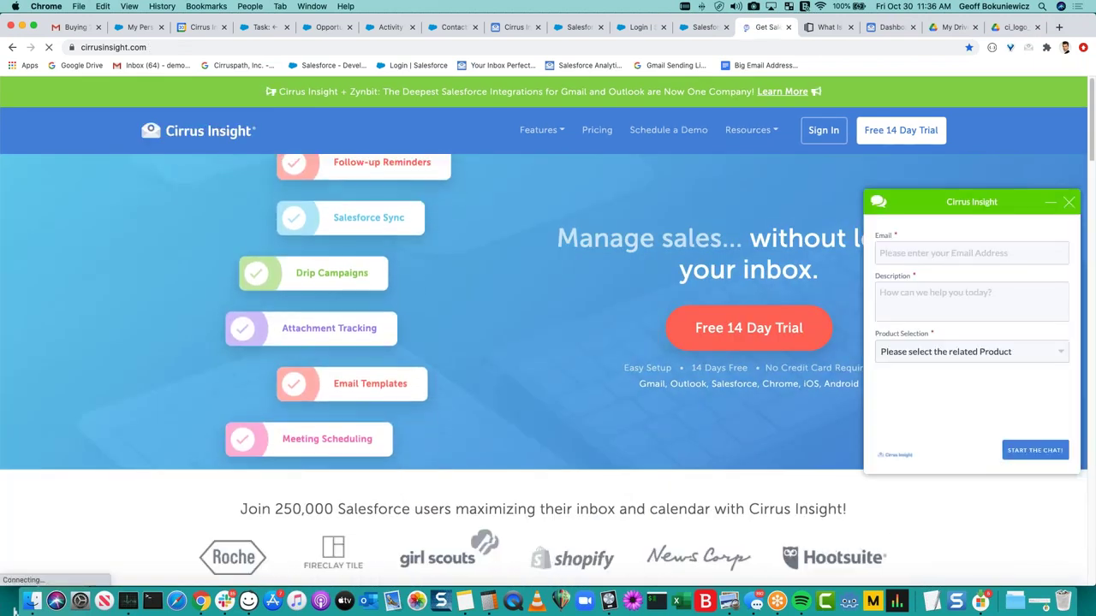
click(952, 300)
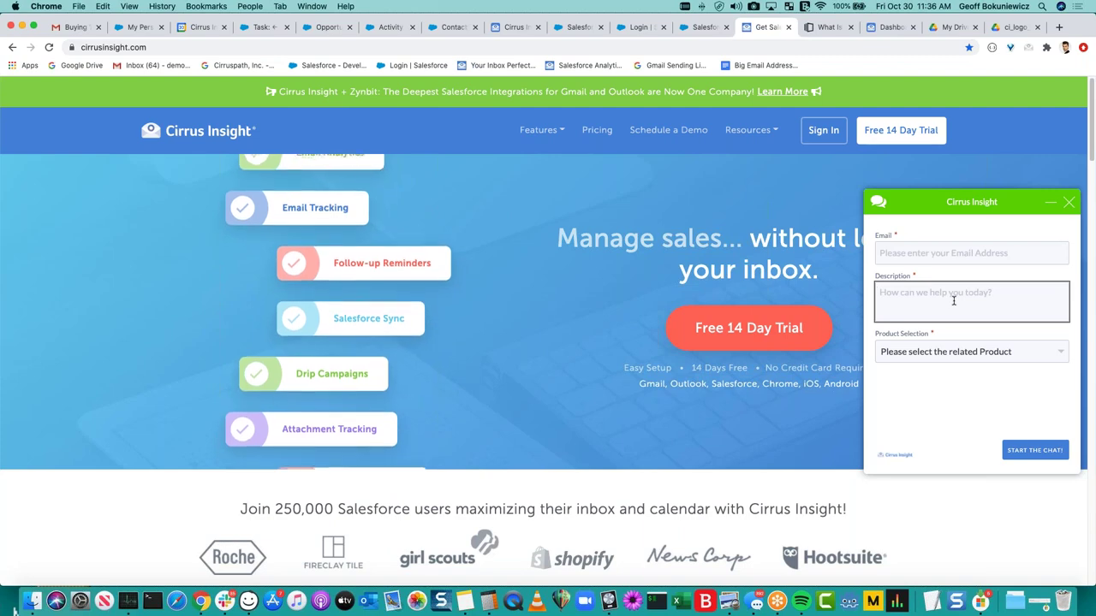
click(1069, 204)
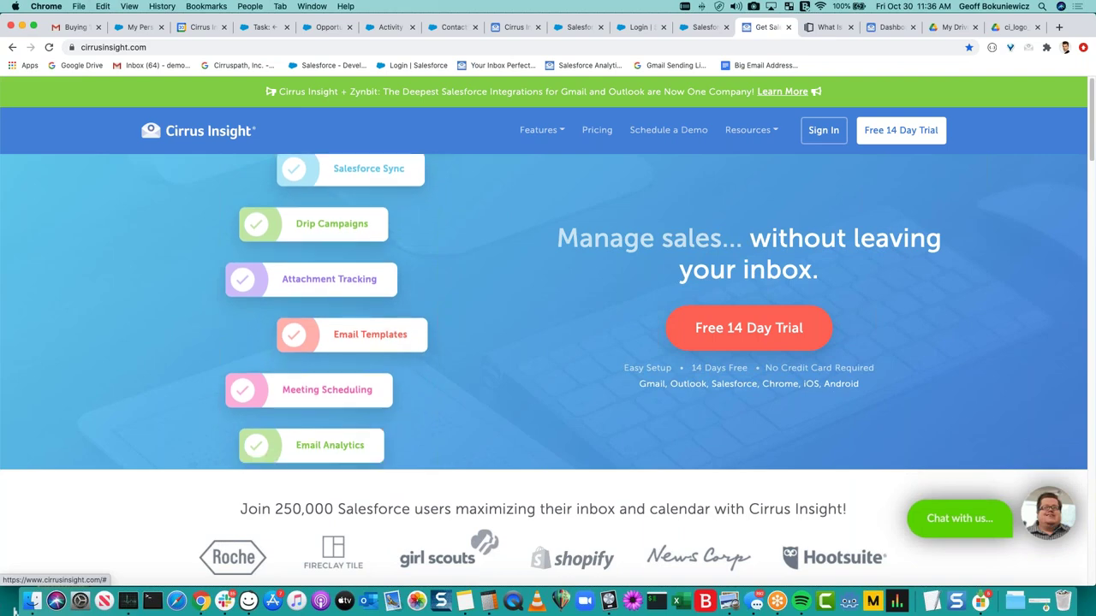
click(1041, 522)
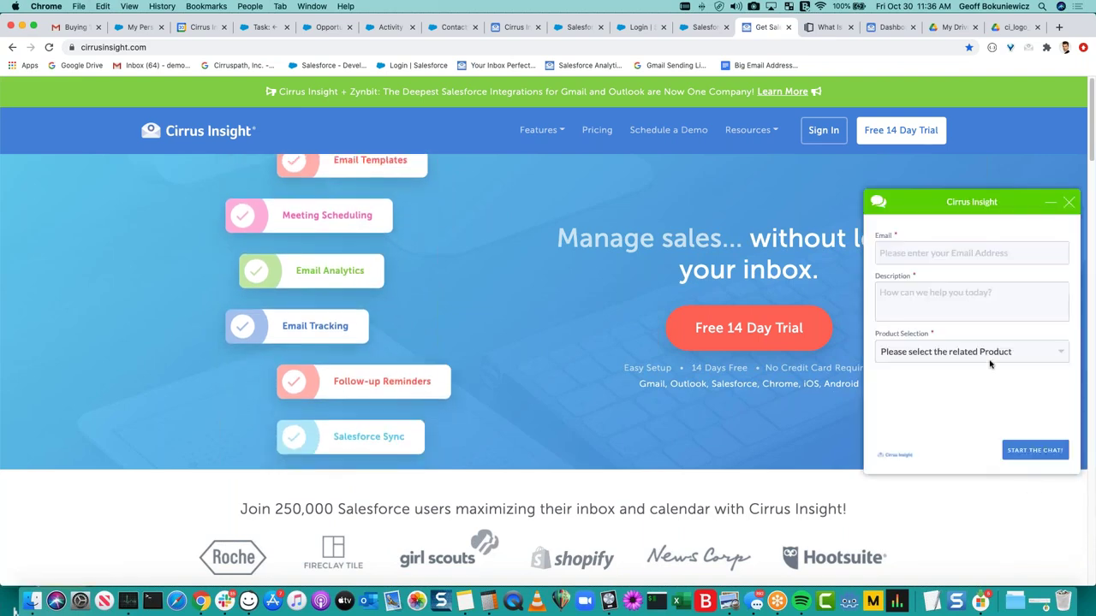